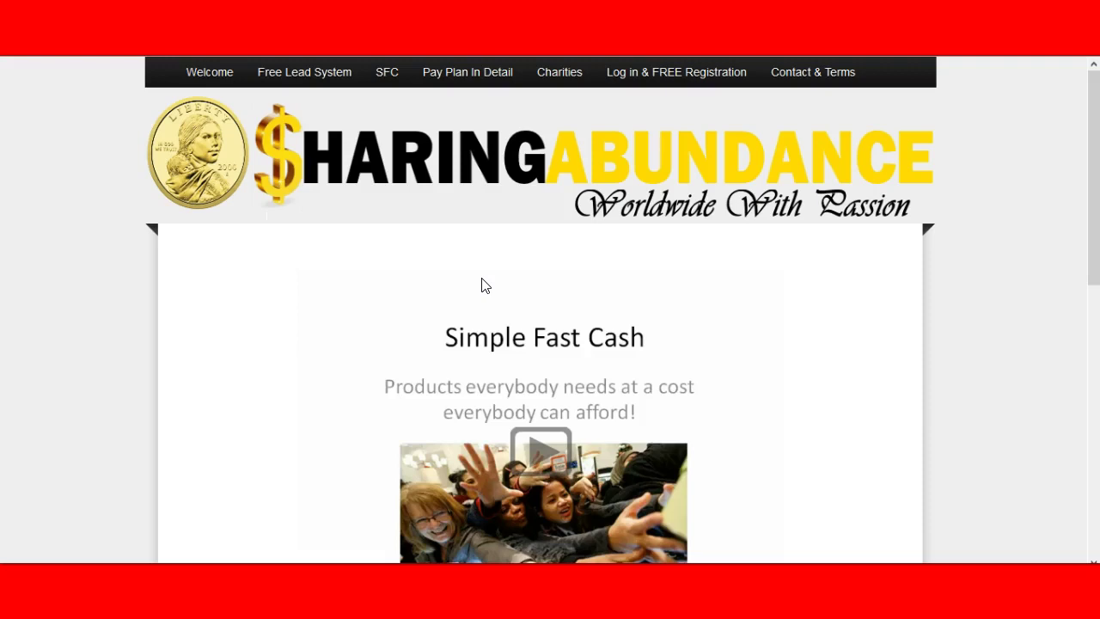
left_click(505, 273)
left_click(531, 213)
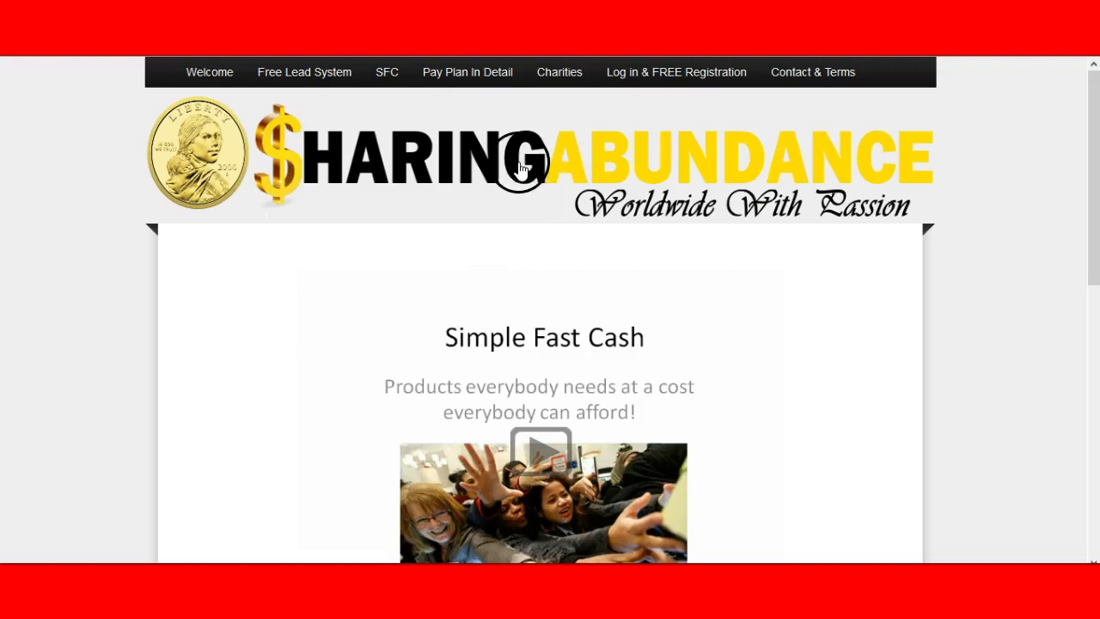
left_click(425, 182)
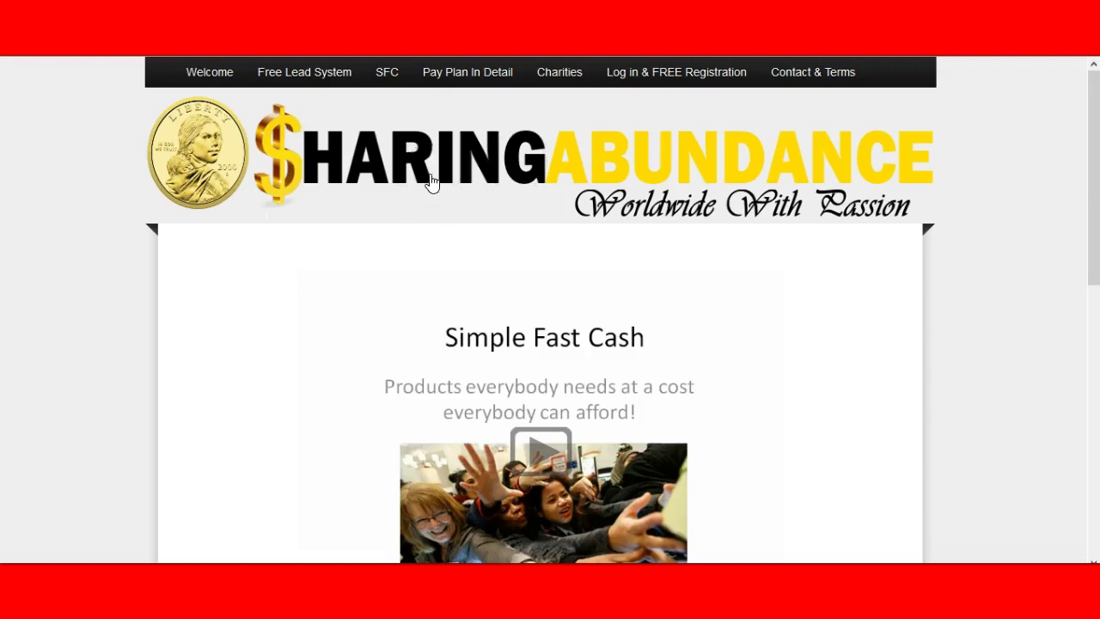
left_click(468, 72)
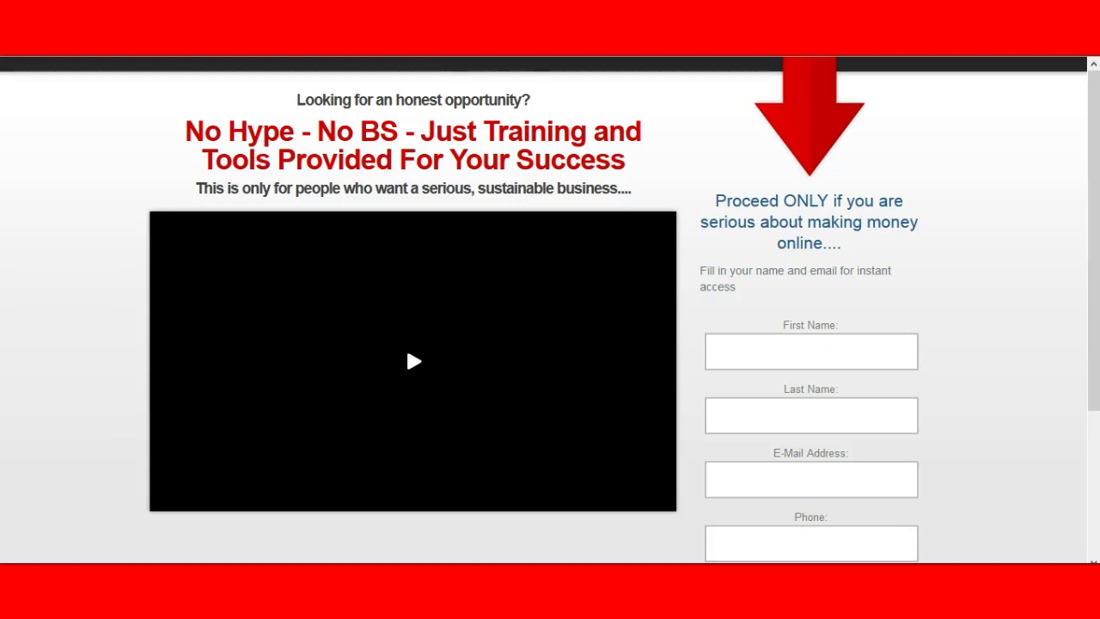
Step: Review the landing page's headline and play its introductory video
left_click(592, 230)
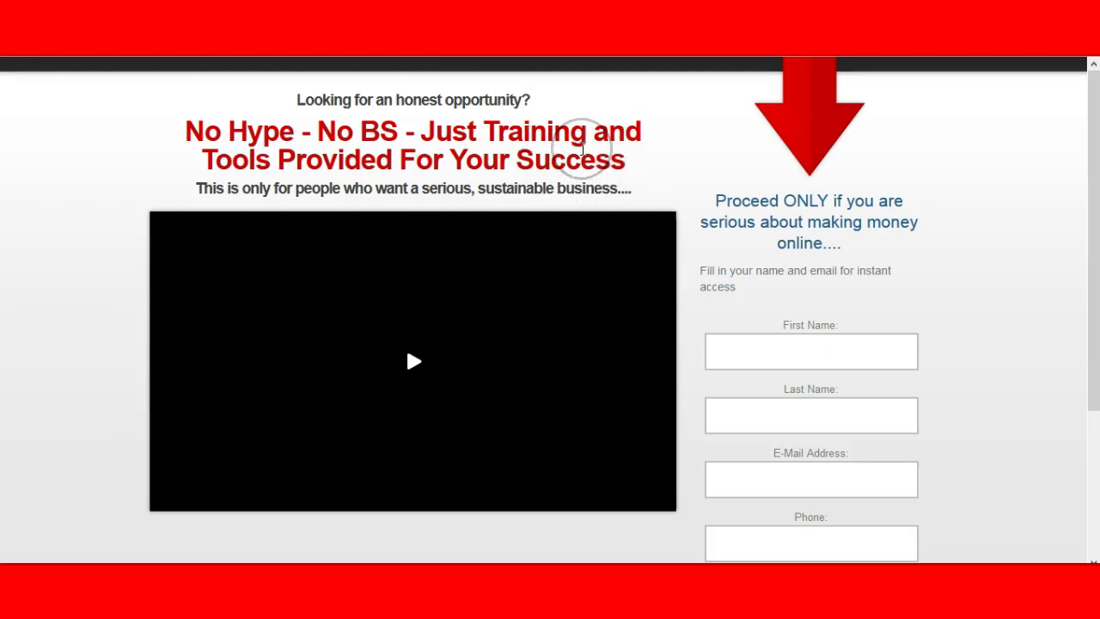
scroll(582, 310, "down", 3)
scroll(585, 307, "up", 3)
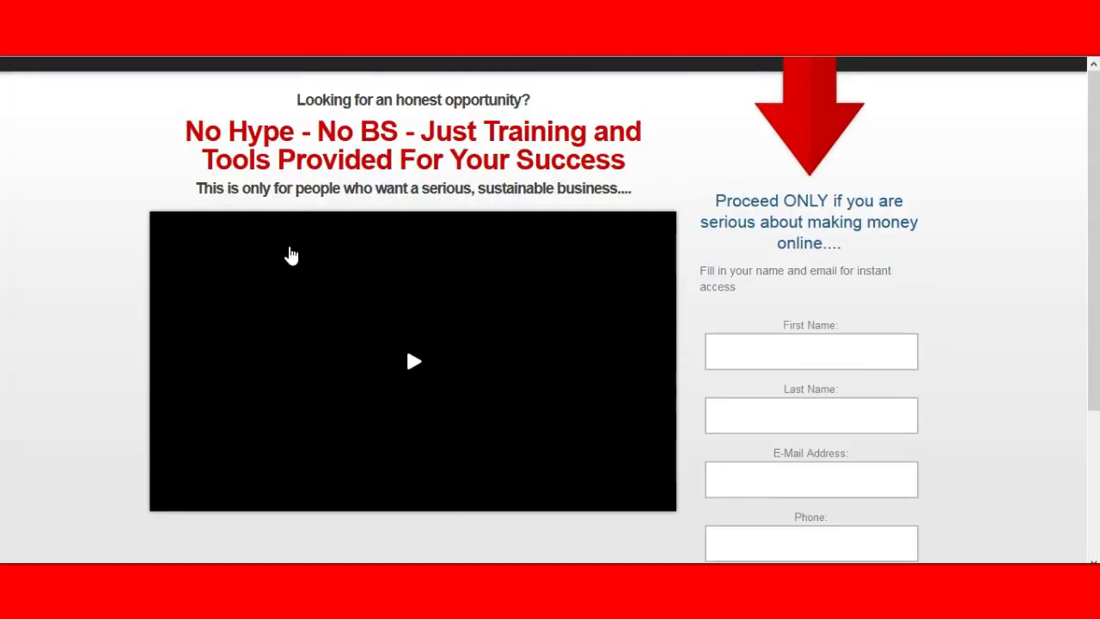
left_click(413, 364)
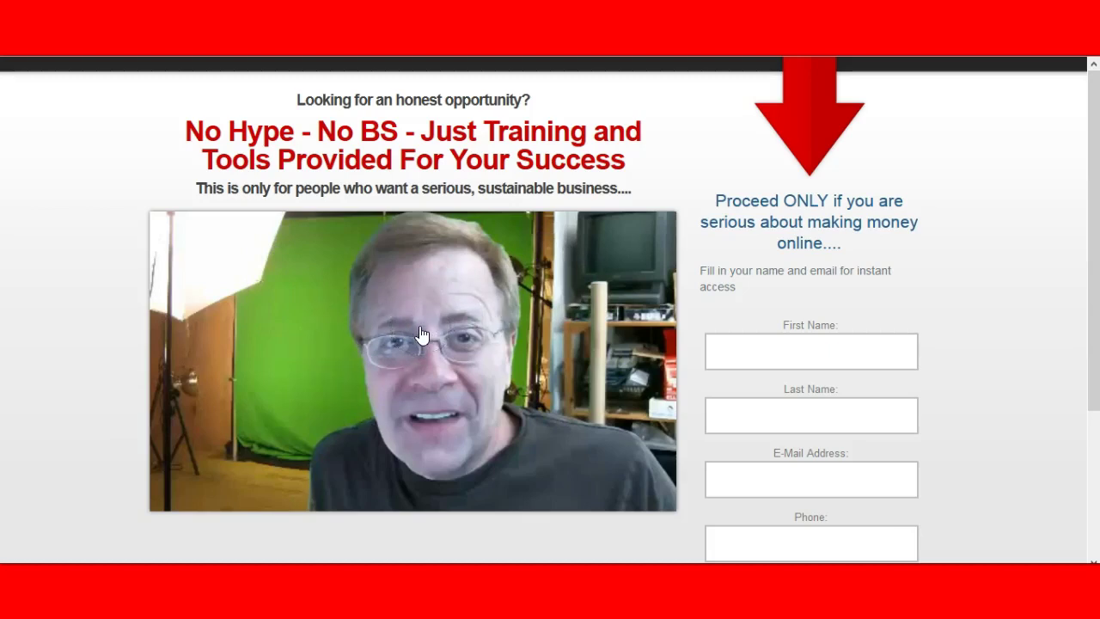
left_click(503, 258)
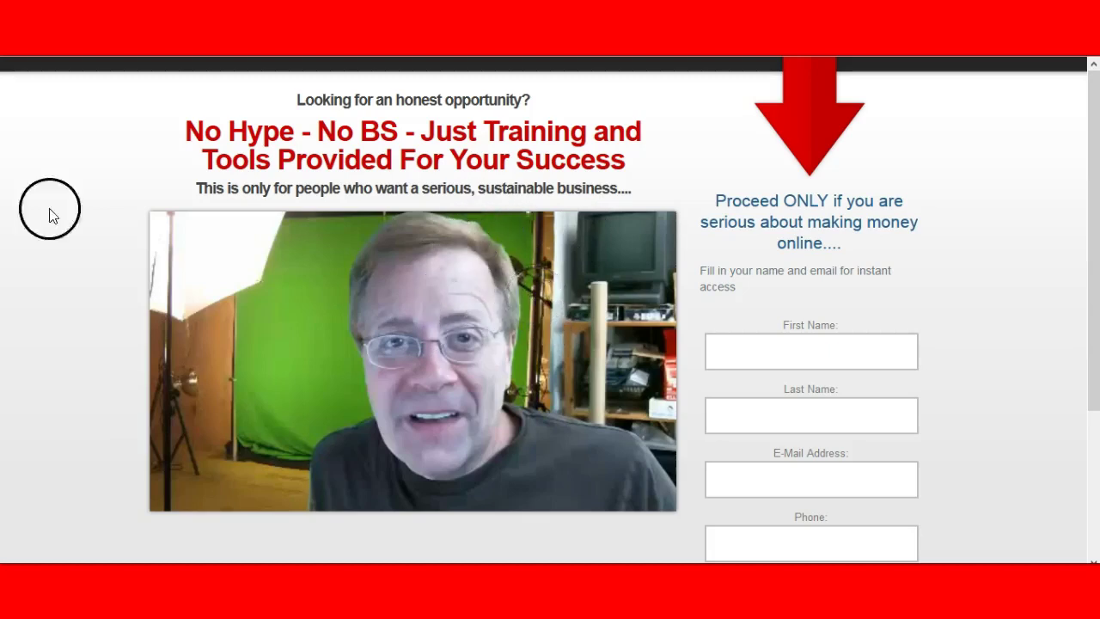
Step: Examine the landing page's subscription form, covering the first name, last name, e-mail address, phone and security code fields
scroll(442, 290, "down", 3)
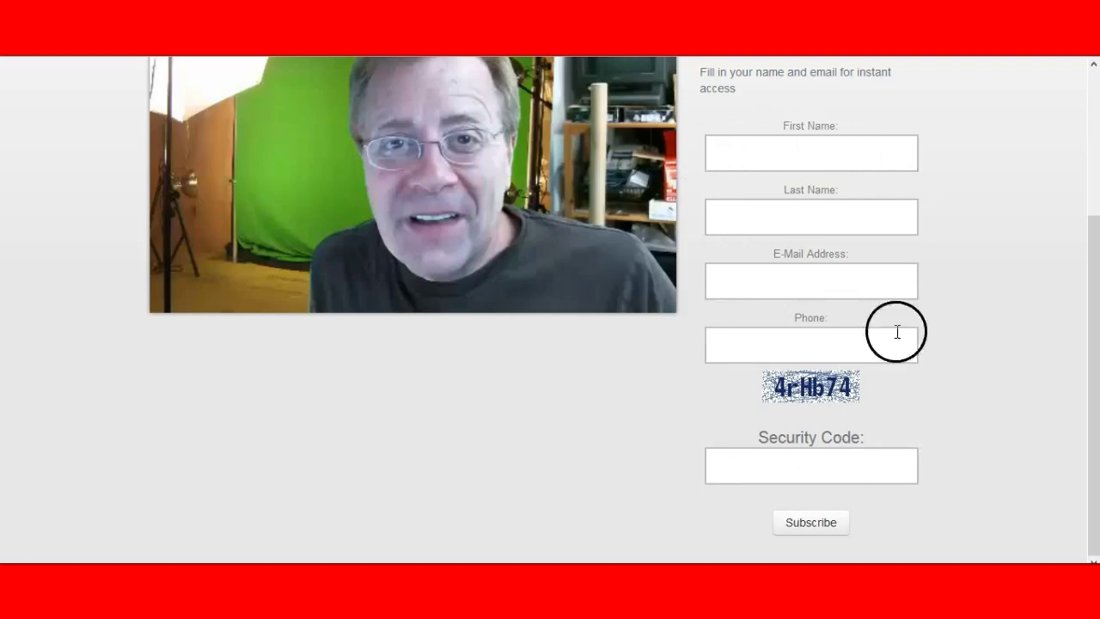
left_click(809, 152)
left_click(790, 221)
left_click(808, 282)
left_click(813, 332)
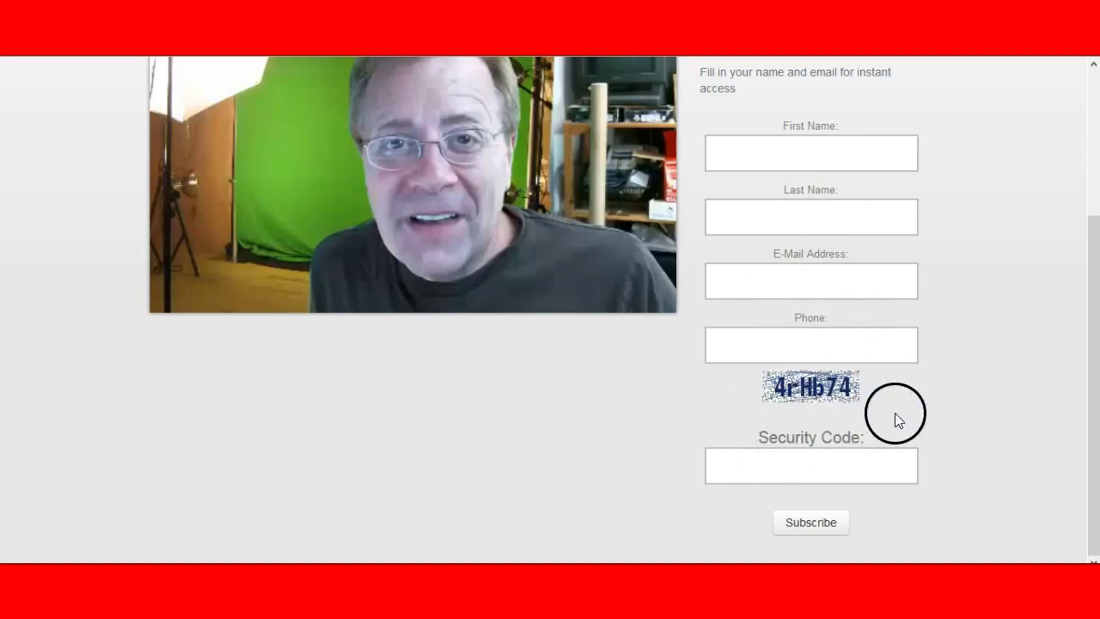
left_click(759, 284)
left_click(773, 221)
left_click(770, 162)
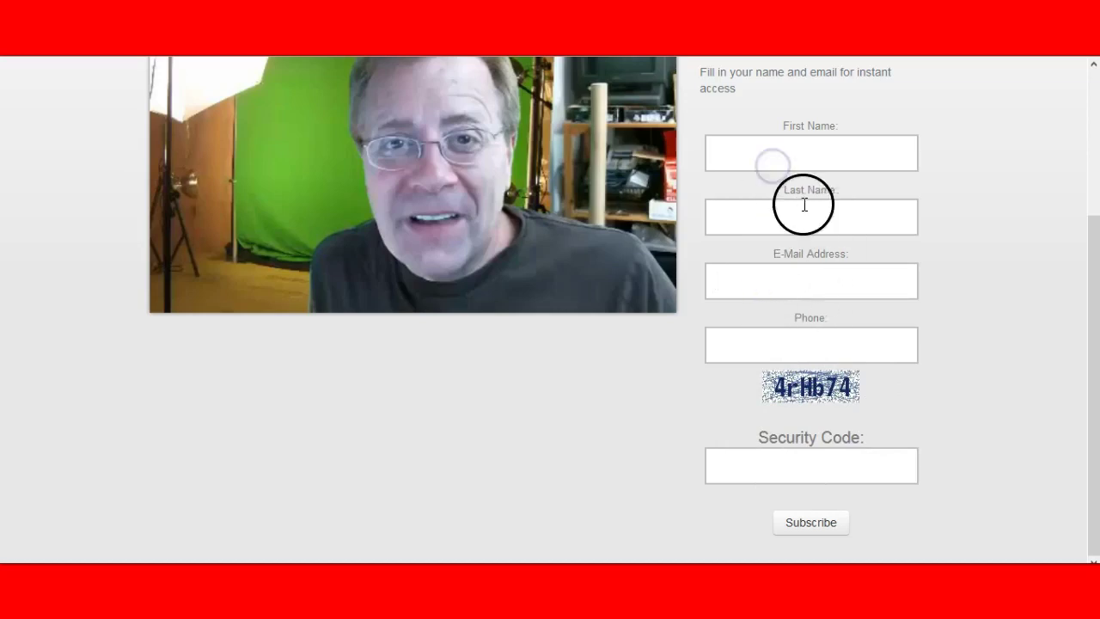
scroll(808, 201, "up", 3)
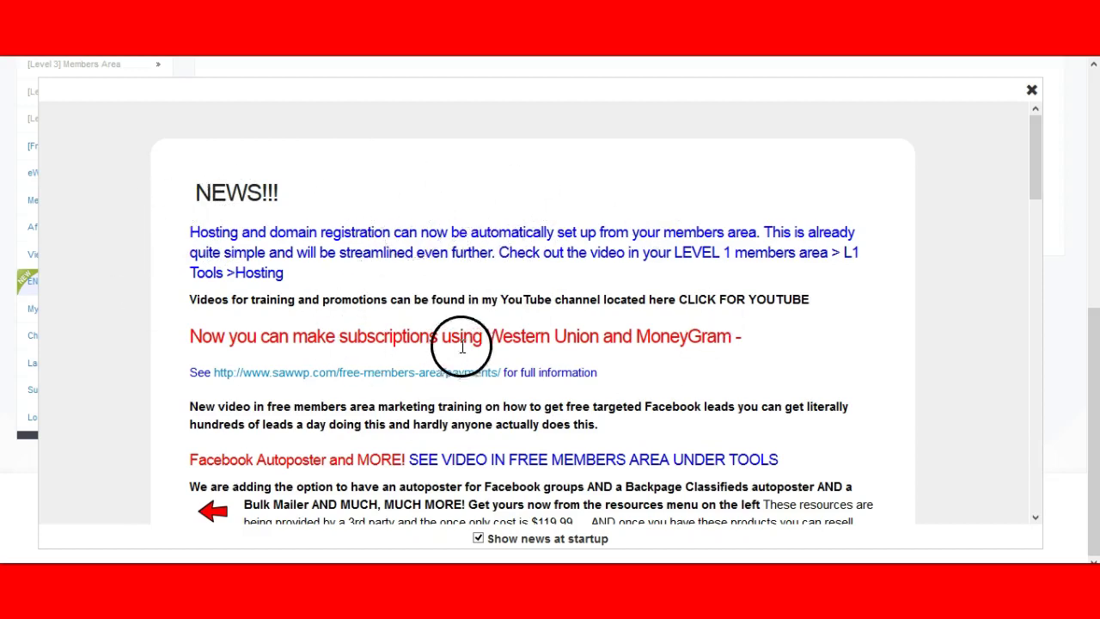
Step: Read through the members' news announcements from start to end, and close the news window
scroll(424, 296, "down", 3)
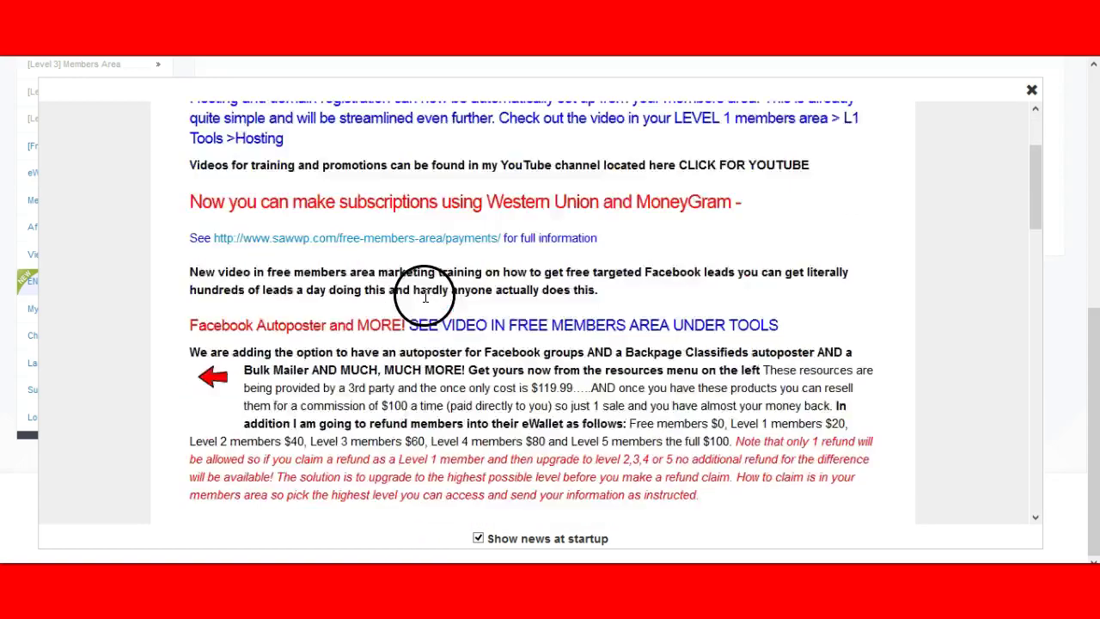
scroll(404, 223, "down", 5)
scroll(494, 292, "down", 5)
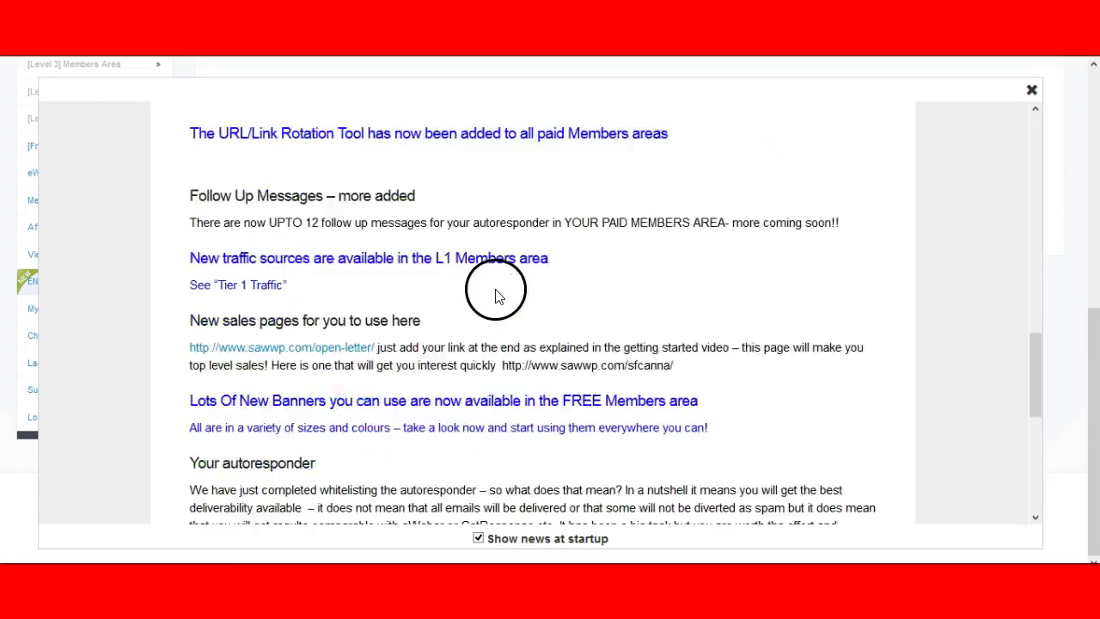
scroll(495, 296, "down", 3)
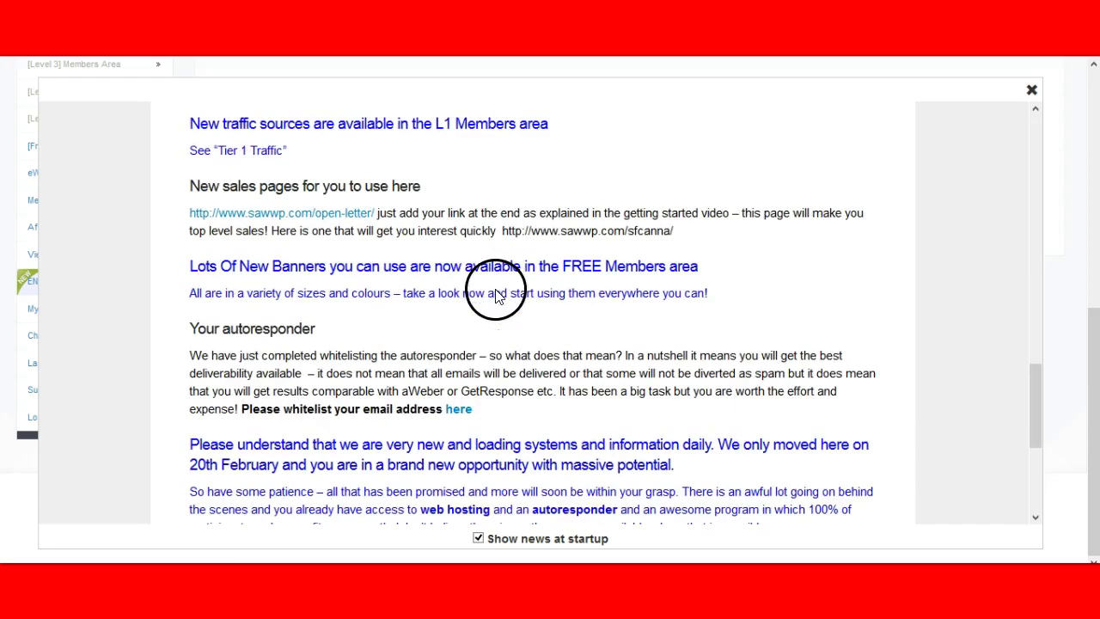
left_click(479, 206)
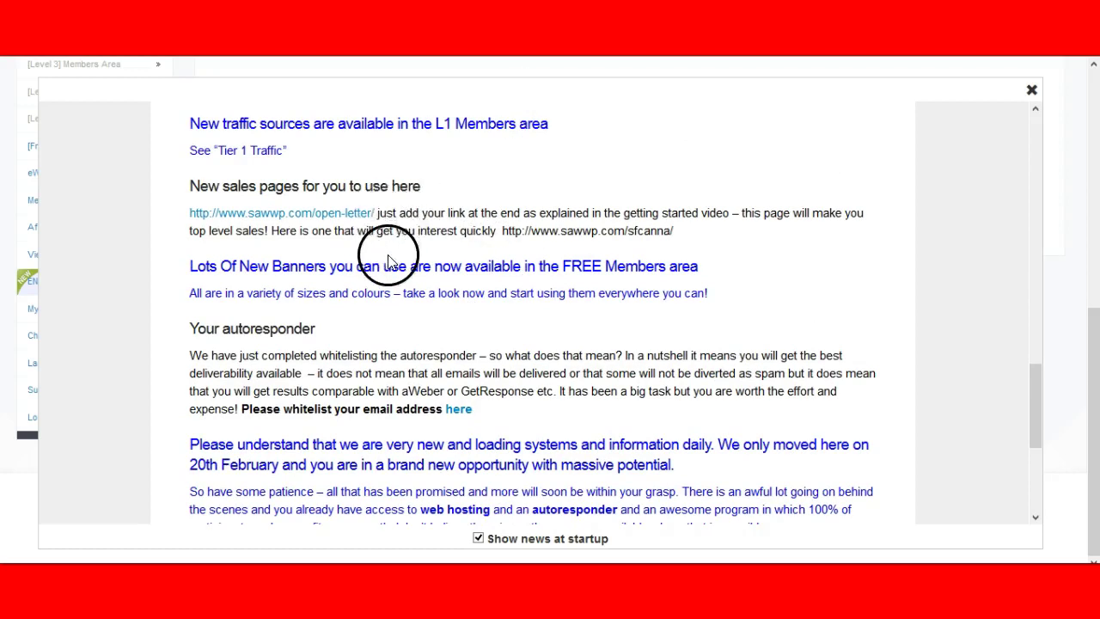
scroll(387, 266, "down", 6)
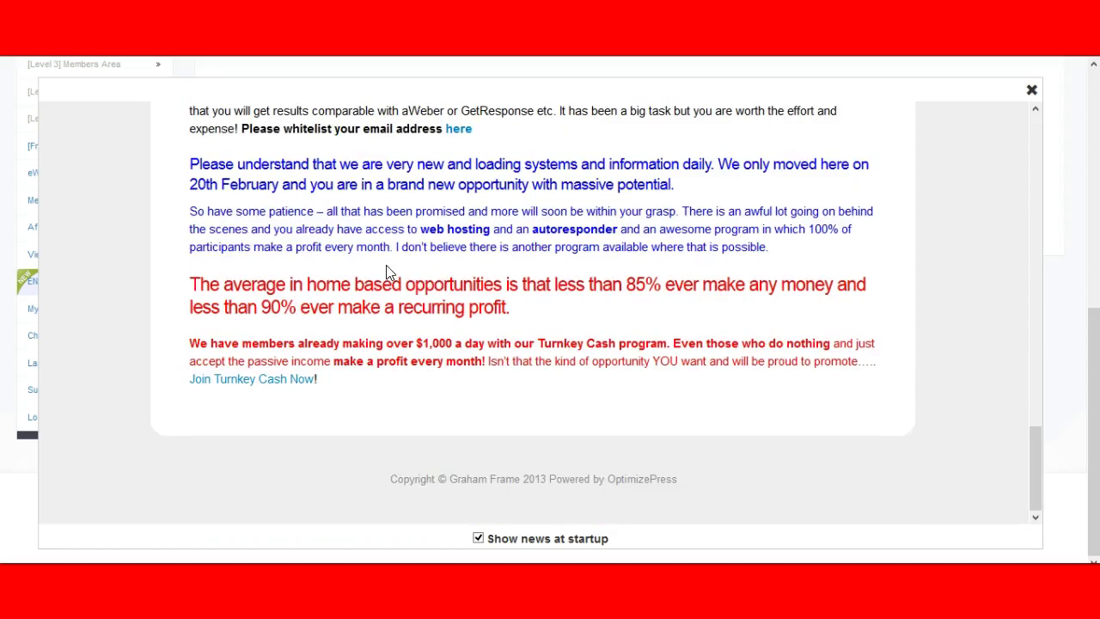
scroll(448, 284, "up", 20)
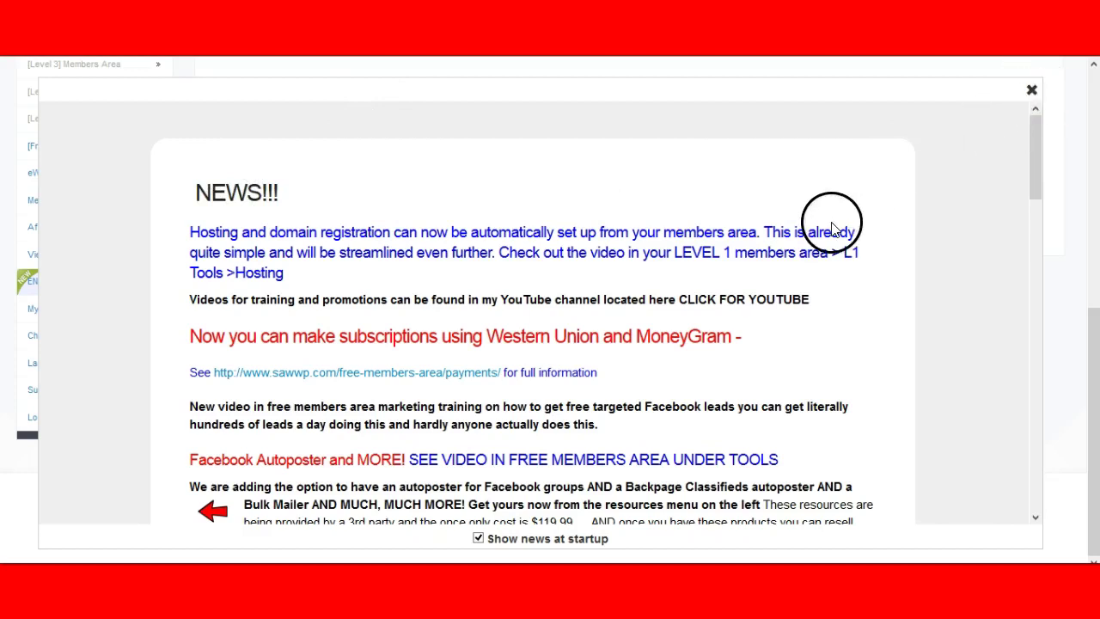
left_click(1030, 92)
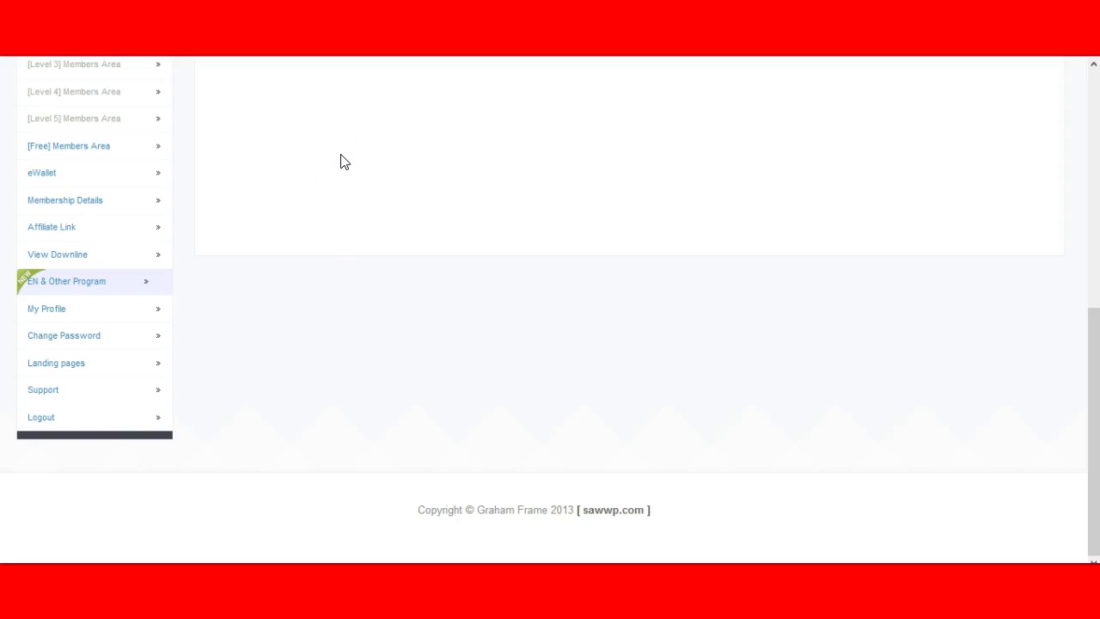
Step: Open the [Free] Members Area and examine its welcome message and welcome video section
left_click(78, 152)
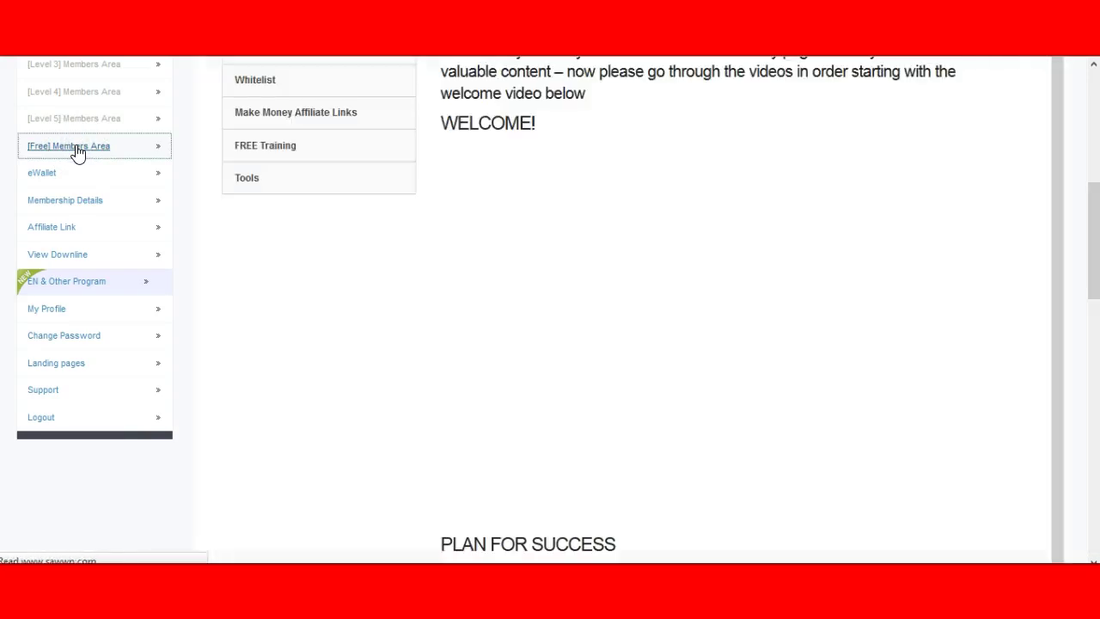
scroll(500, 191, "up", 3)
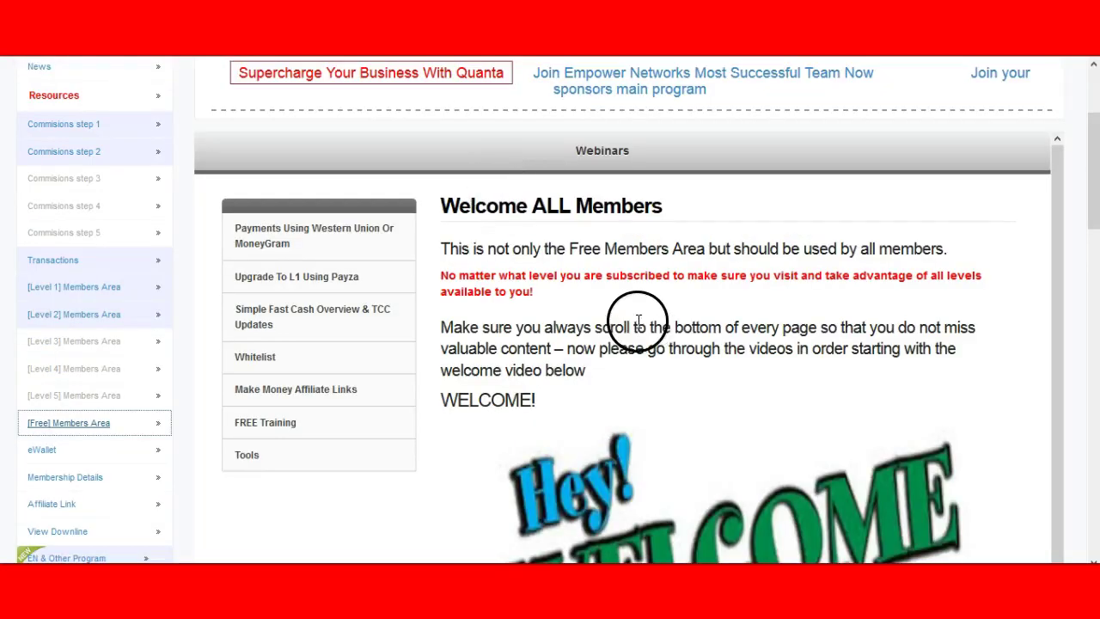
scroll(640, 327, "down", 1)
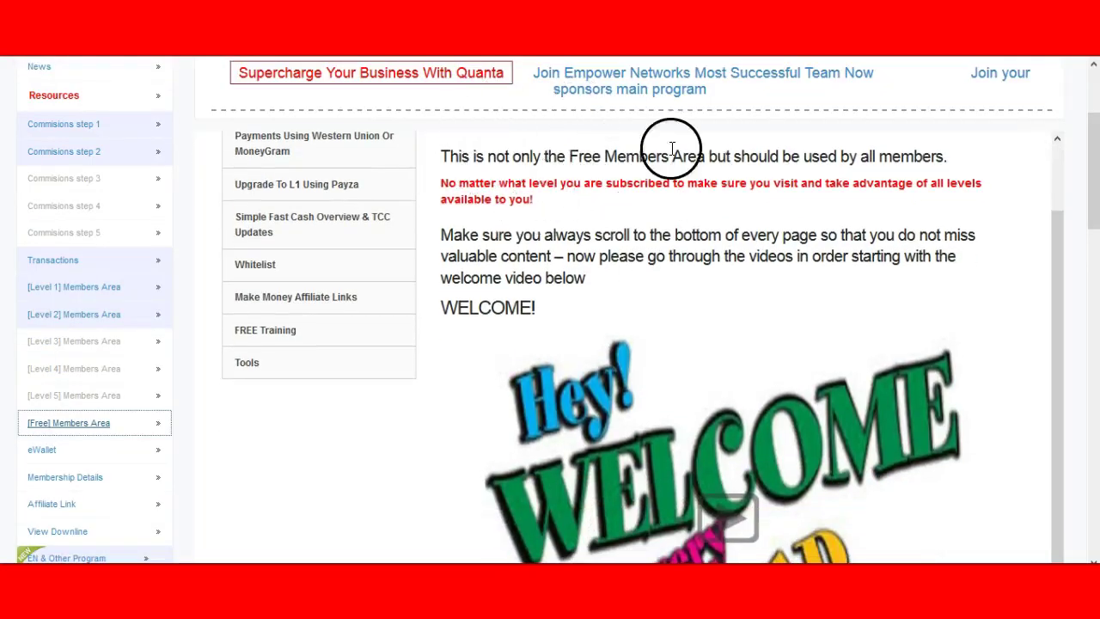
scroll(687, 270, "down", 2)
scroll(720, 299, "down", 1)
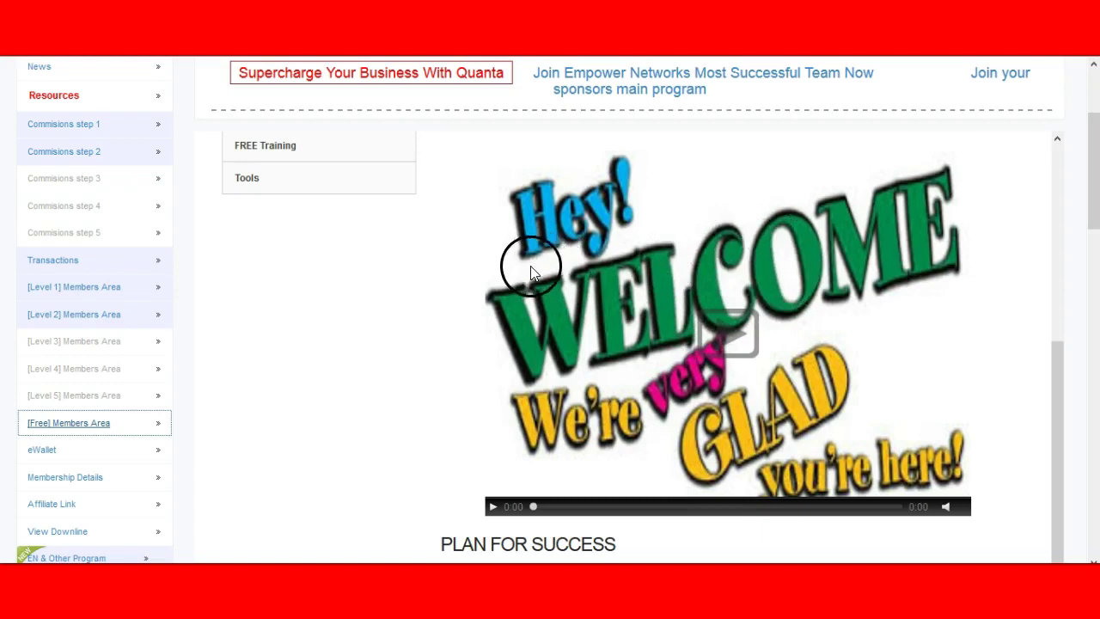
scroll(882, 378, "down", 1)
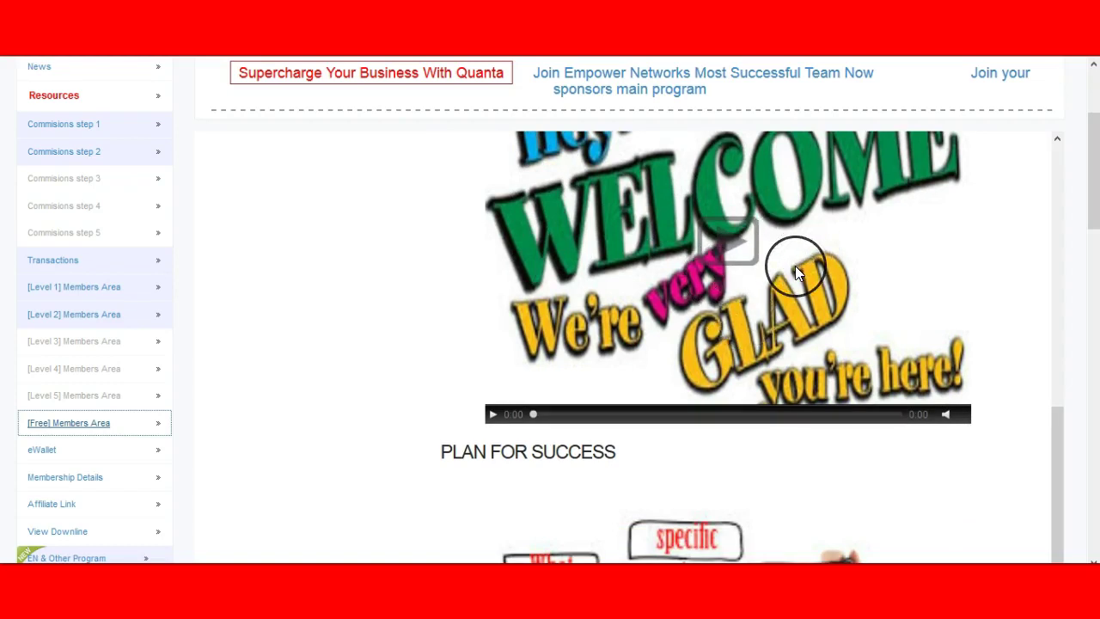
scroll(795, 265, "up", 1)
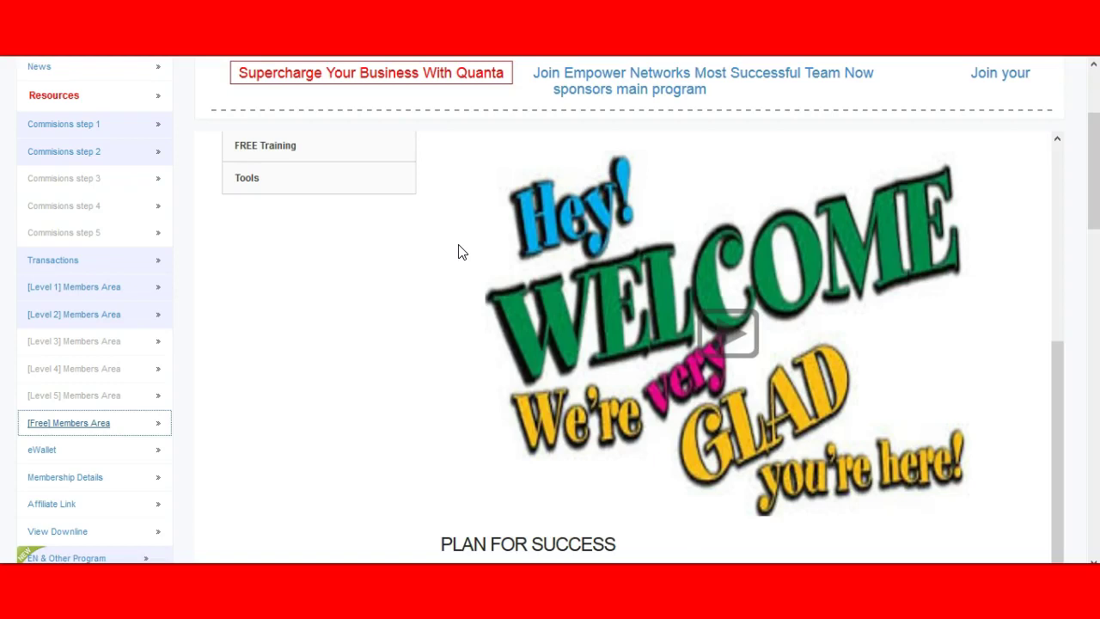
mouse_move(486, 230)
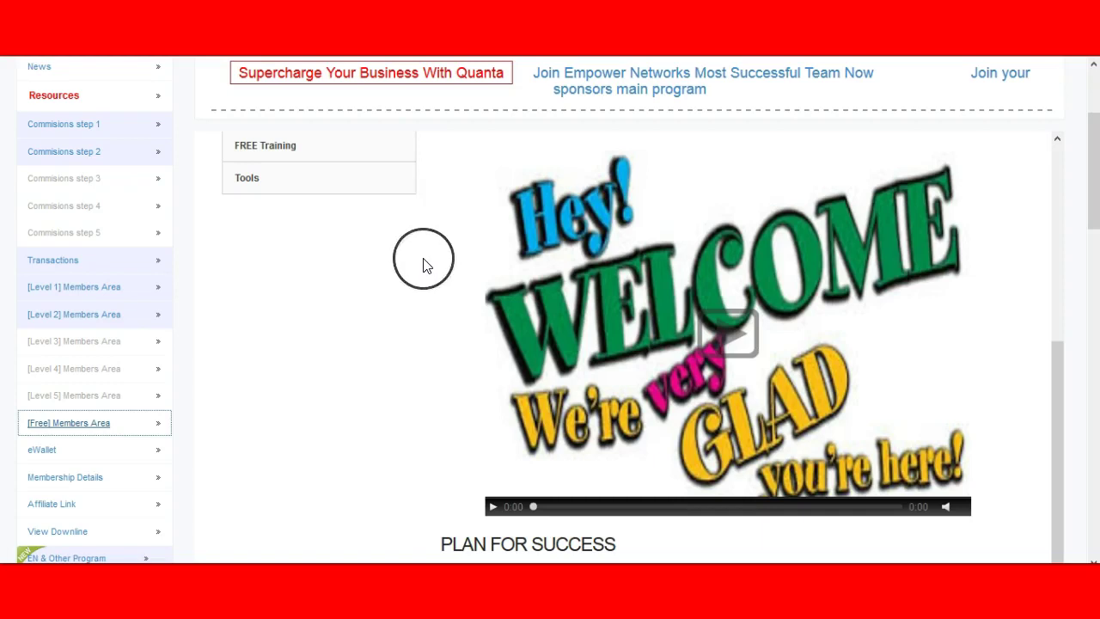
left_click(429, 215)
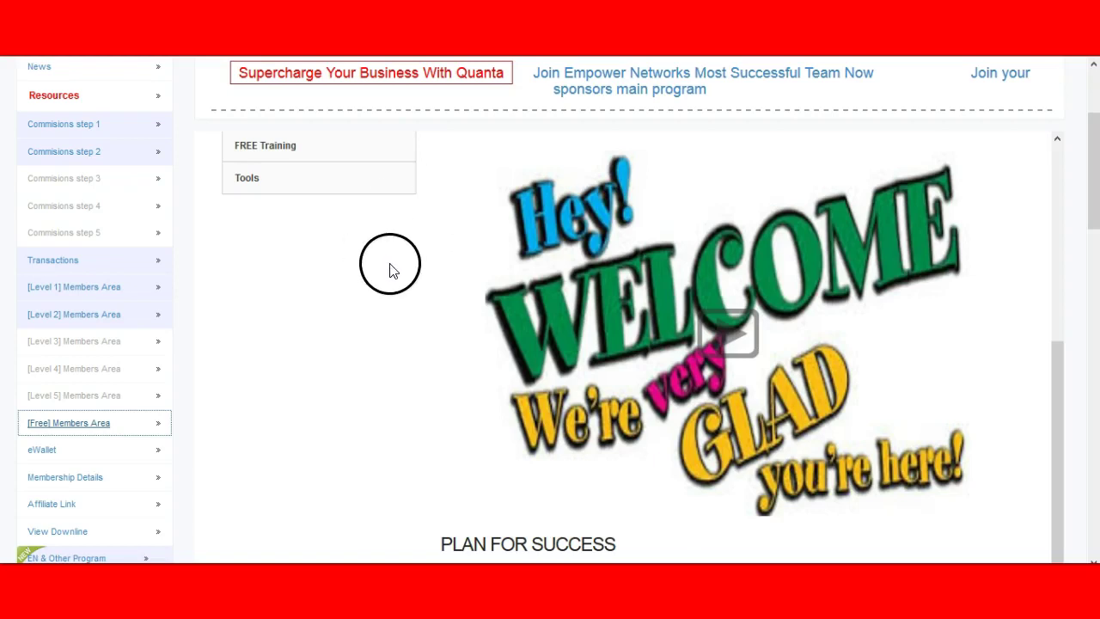
Step: Examine the rest of the free members page, from the Plan for Success video through the resource folders down to Tools
scroll(723, 240, "down", 5)
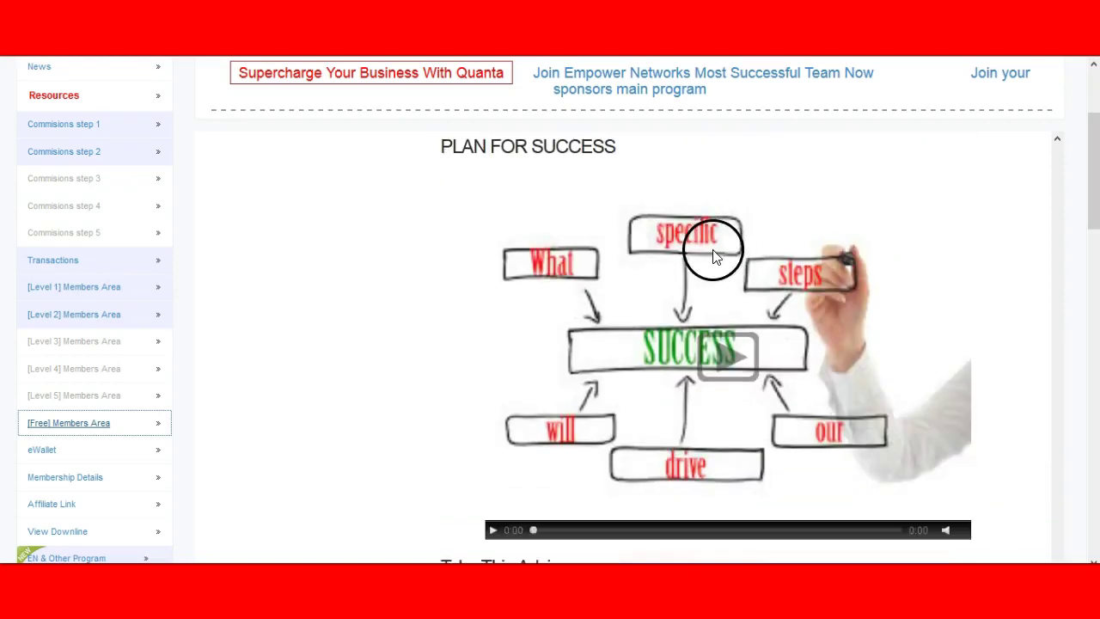
scroll(707, 253, "down", 4)
scroll(653, 301, "down", 4)
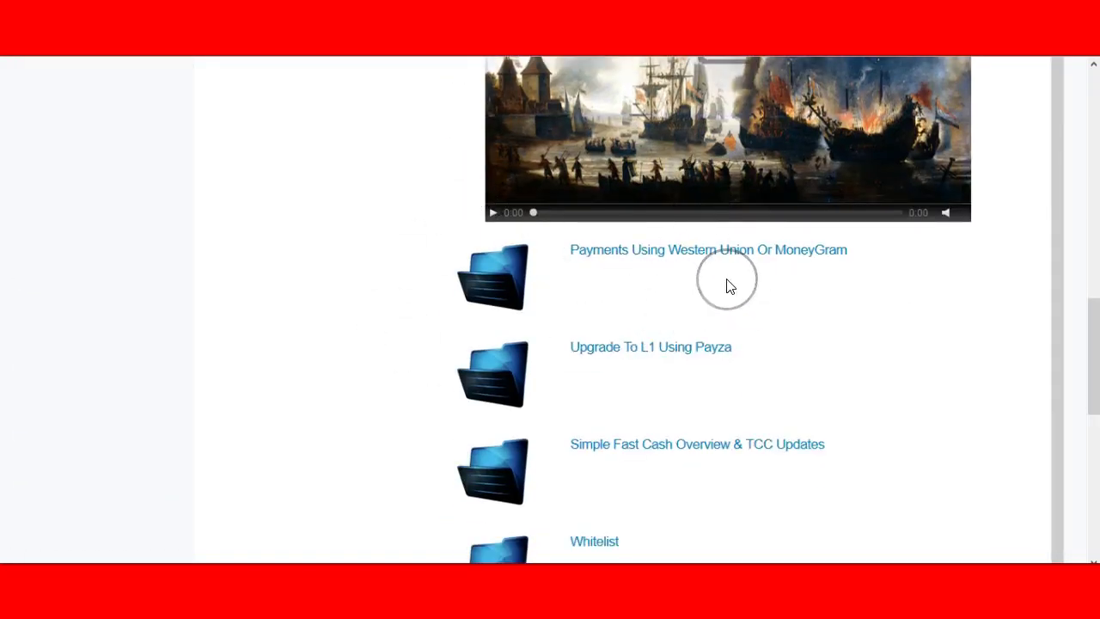
scroll(735, 286, "up", 1)
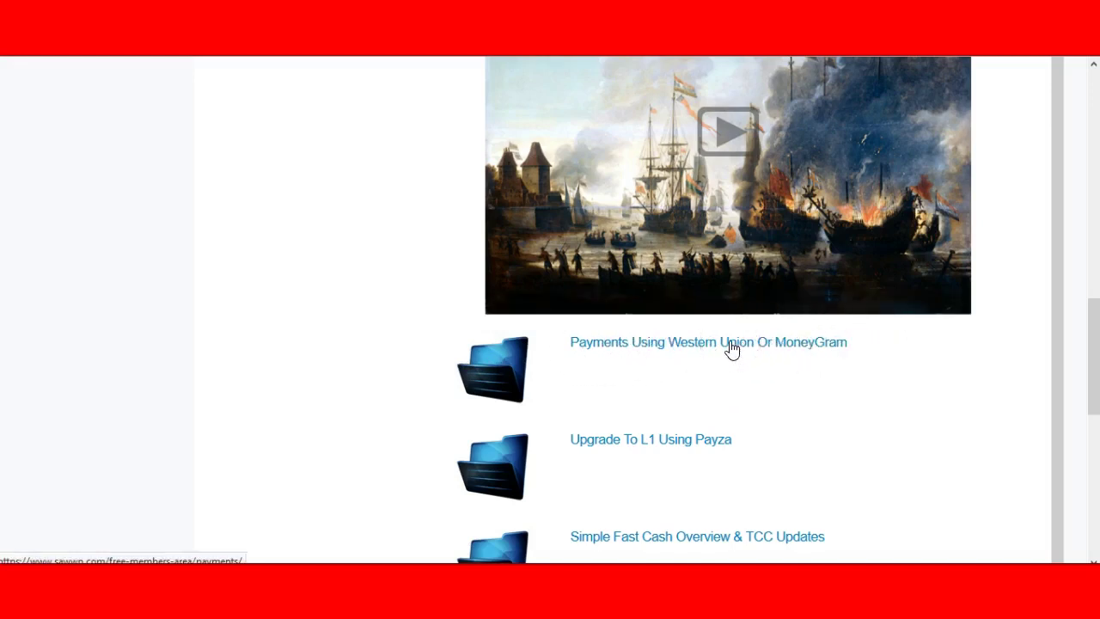
scroll(859, 344, "down", 2)
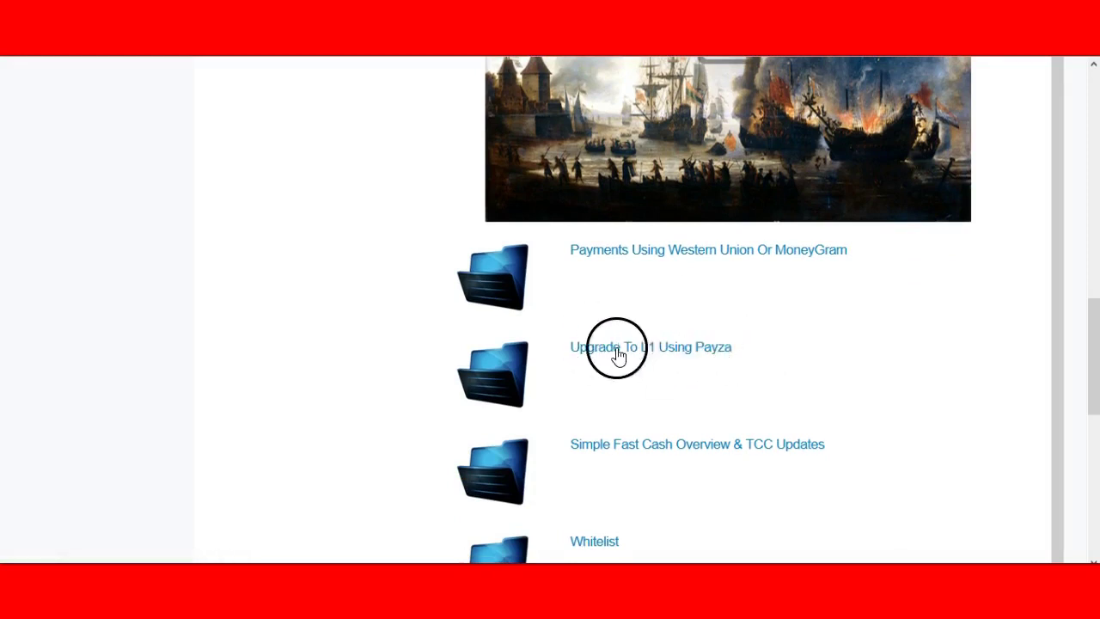
scroll(830, 304, "down", 4)
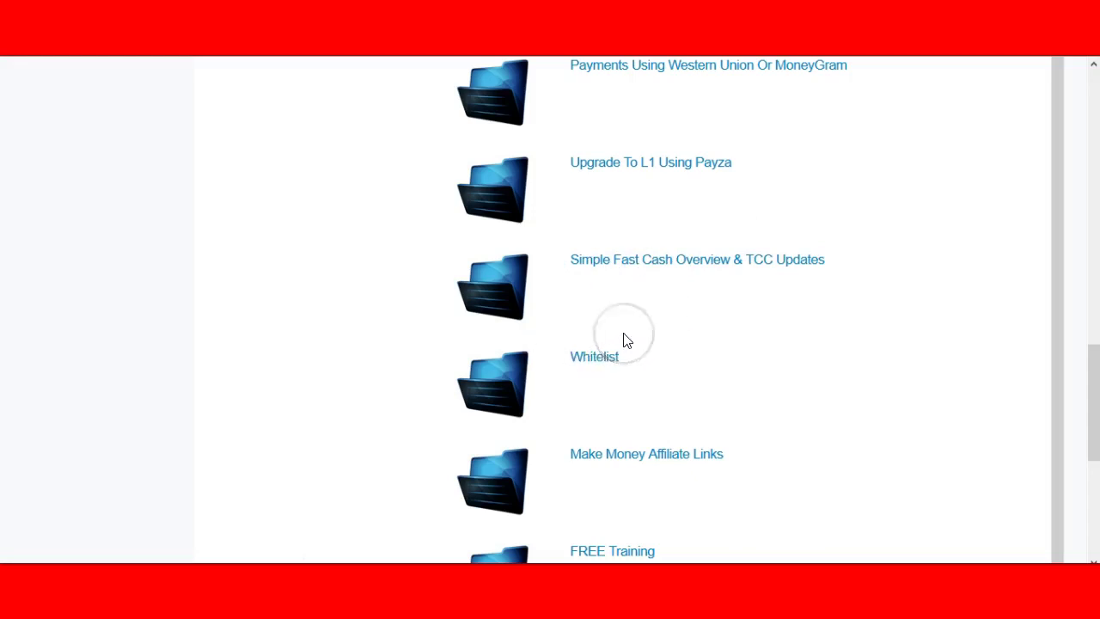
left_click(583, 366)
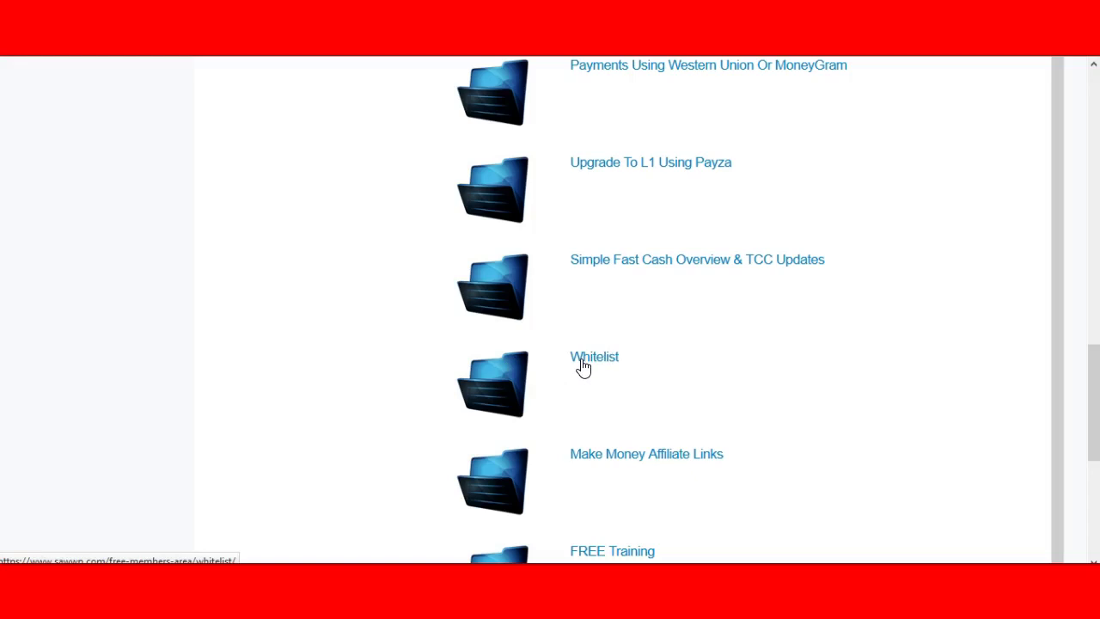
left_click(603, 358)
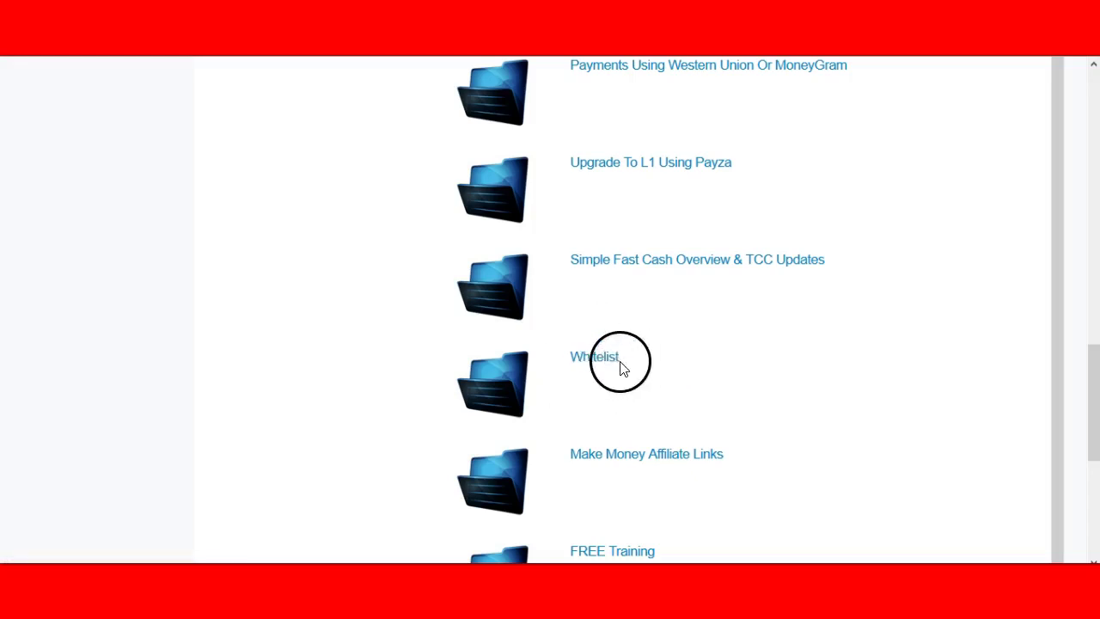
scroll(621, 369, "down", 1)
scroll(627, 369, "down", 1)
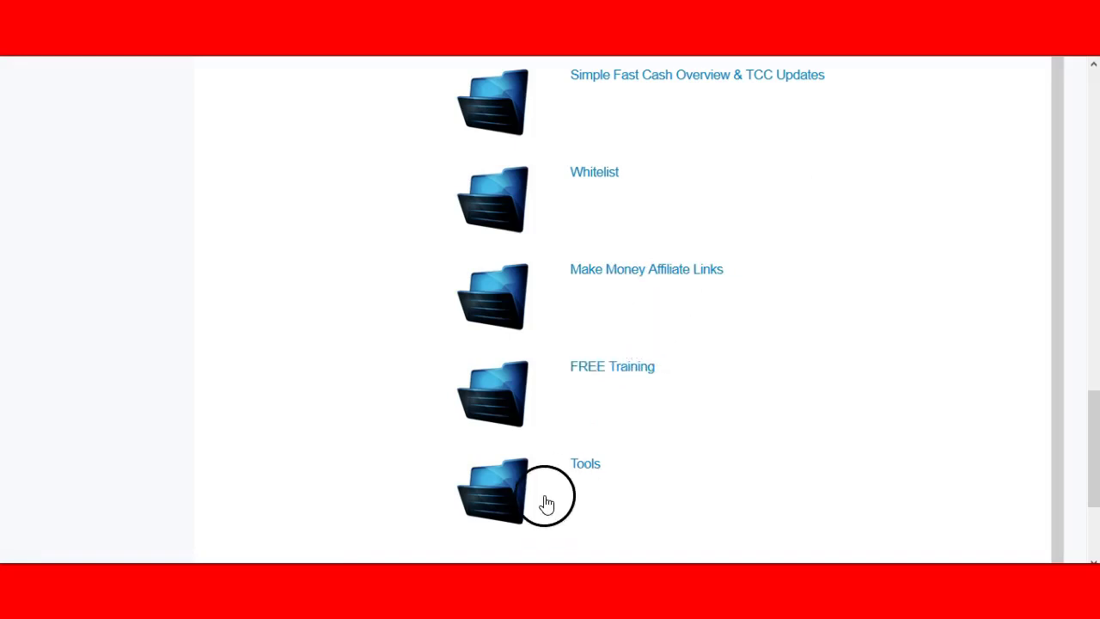
left_click(596, 325)
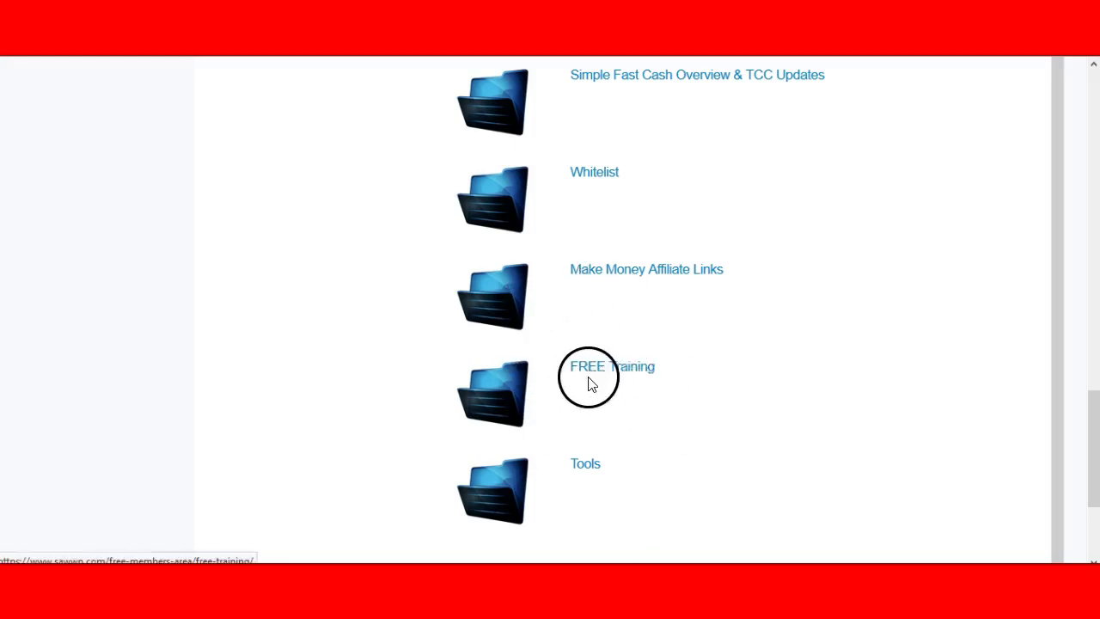
Step: Open the Tools folder at the end of the free members page and show its heading and folder list
scroll(616, 421, "down", 3)
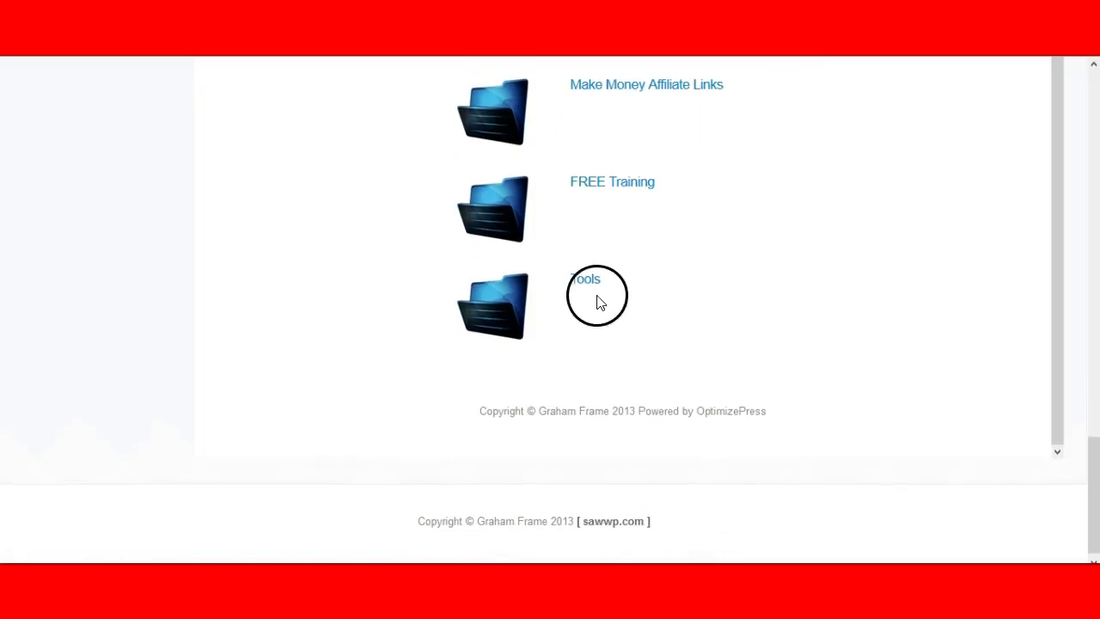
left_click(586, 278)
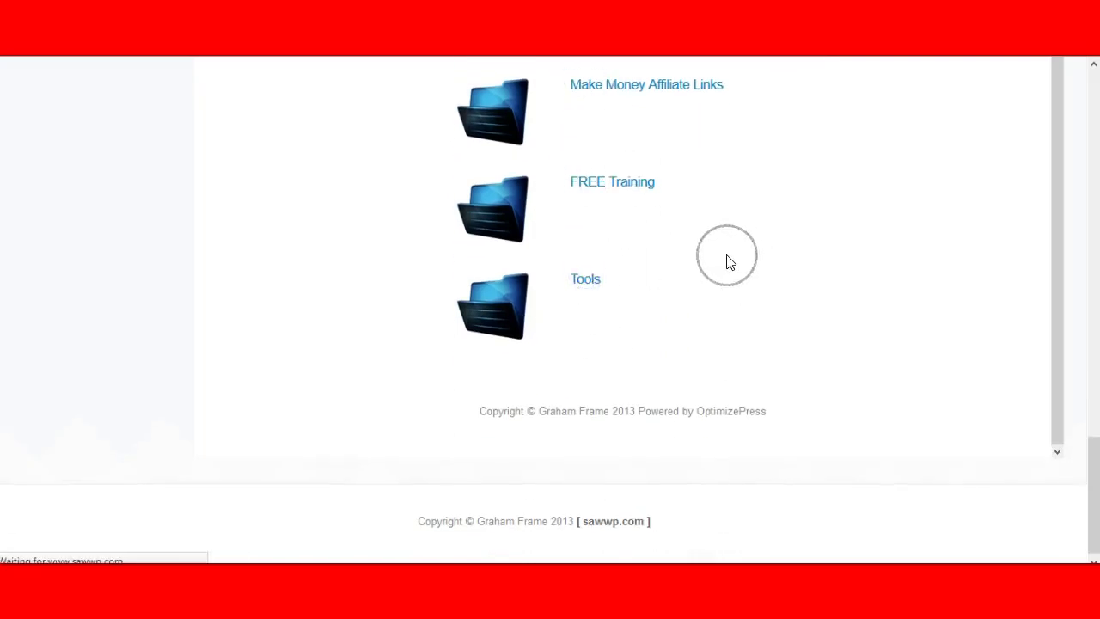
left_click(678, 258)
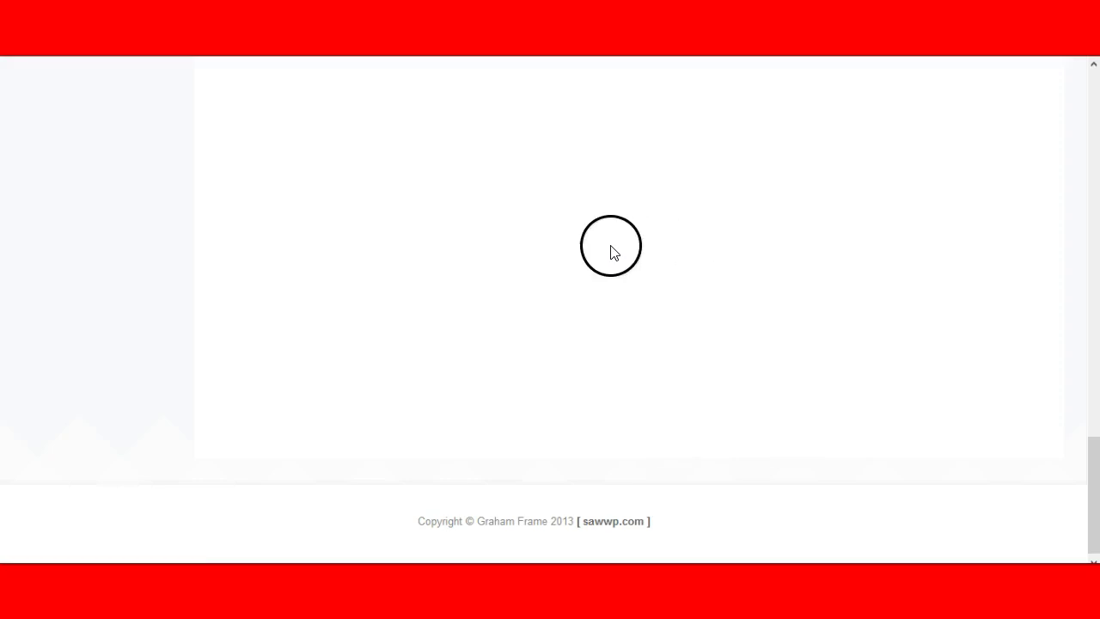
scroll(595, 253, "up", 2)
left_click(824, 209)
scroll(810, 221, "up", 5)
scroll(796, 245, "down", 2)
scroll(796, 245, "down", 3)
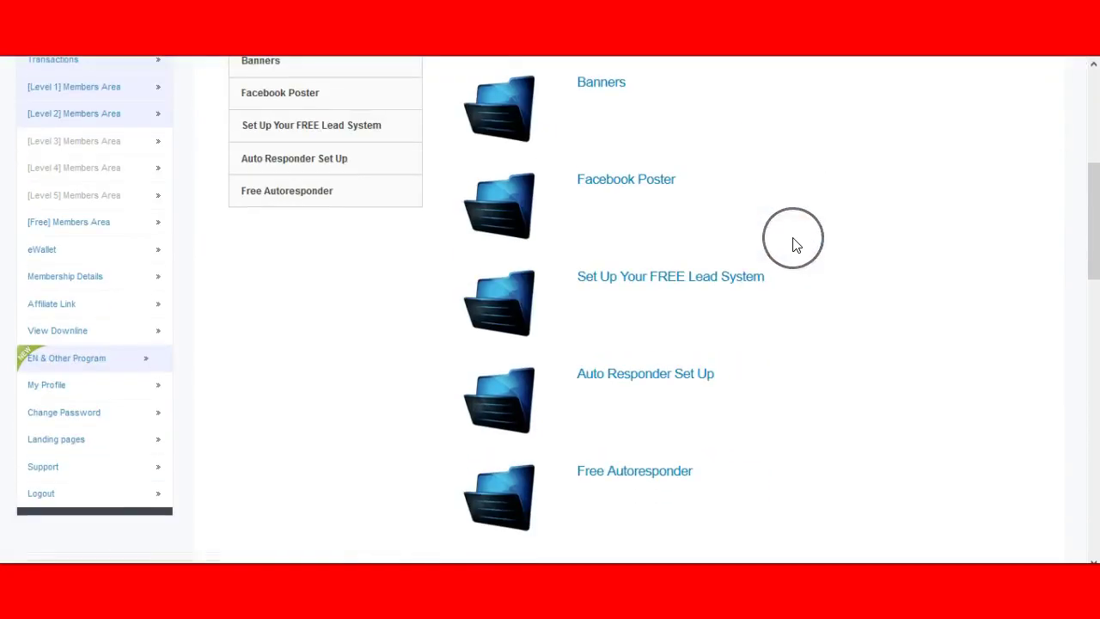
scroll(796, 245, "up", 2)
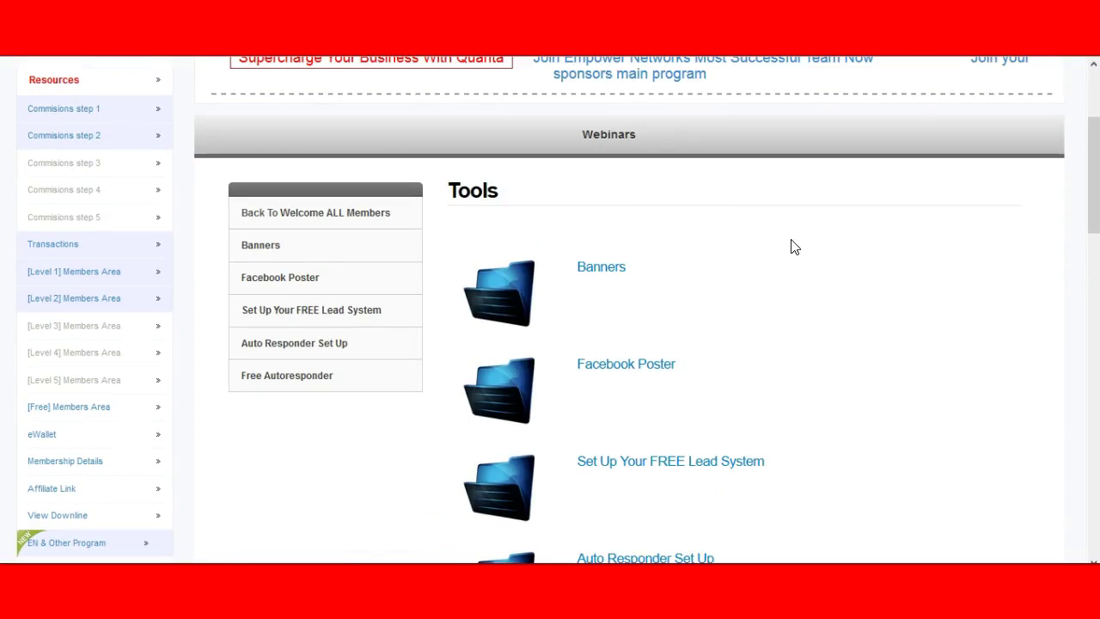
Step: Examine the tool folders from Banners and Facebook Poster through Free Autoresponder
scroll(793, 246, "down", 4)
left_click(544, 216)
scroll(906, 247, "down", 2)
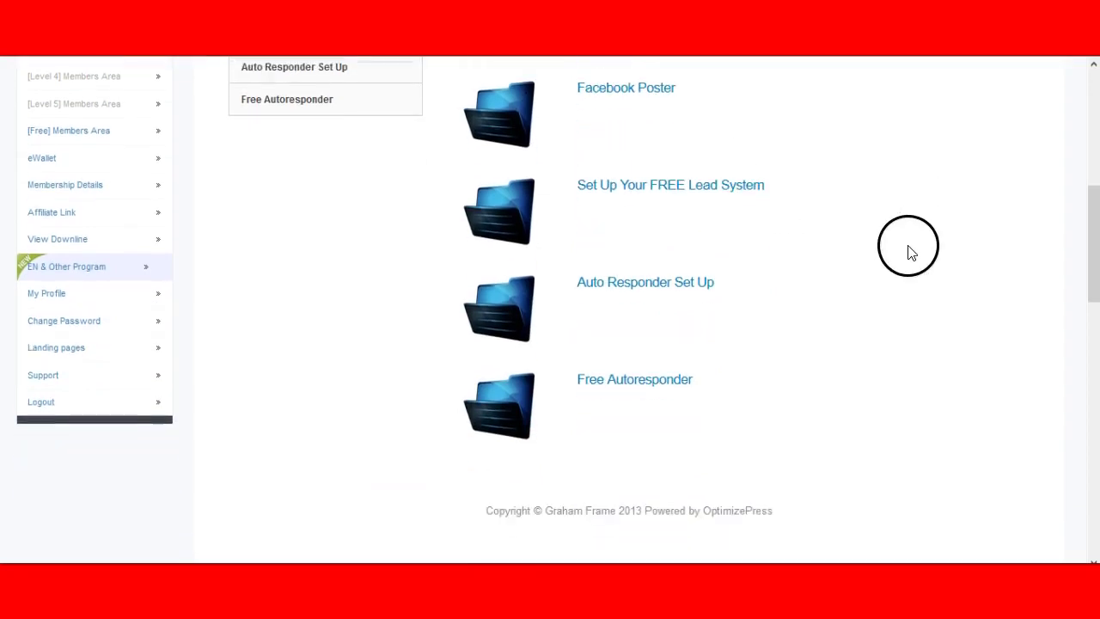
scroll(782, 170, "up", 2)
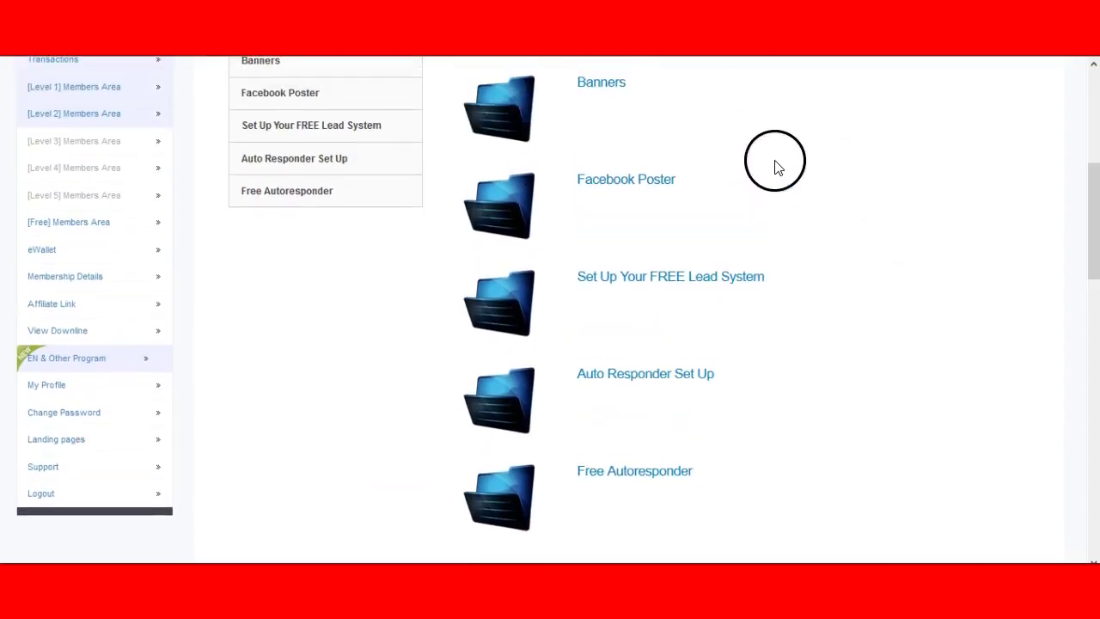
left_click(747, 149)
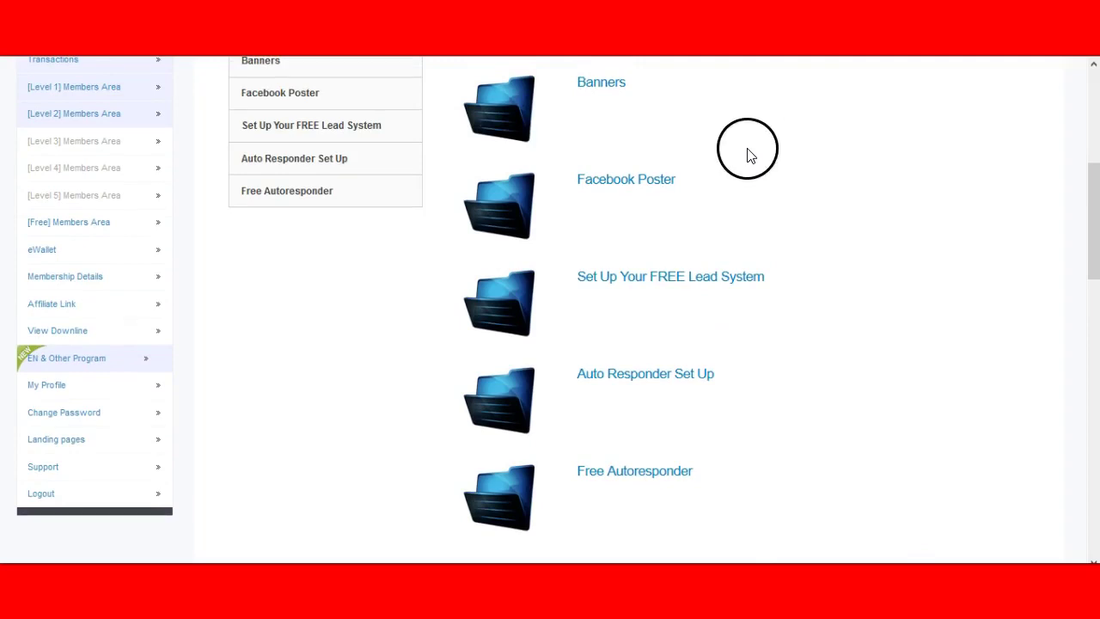
left_click(662, 167)
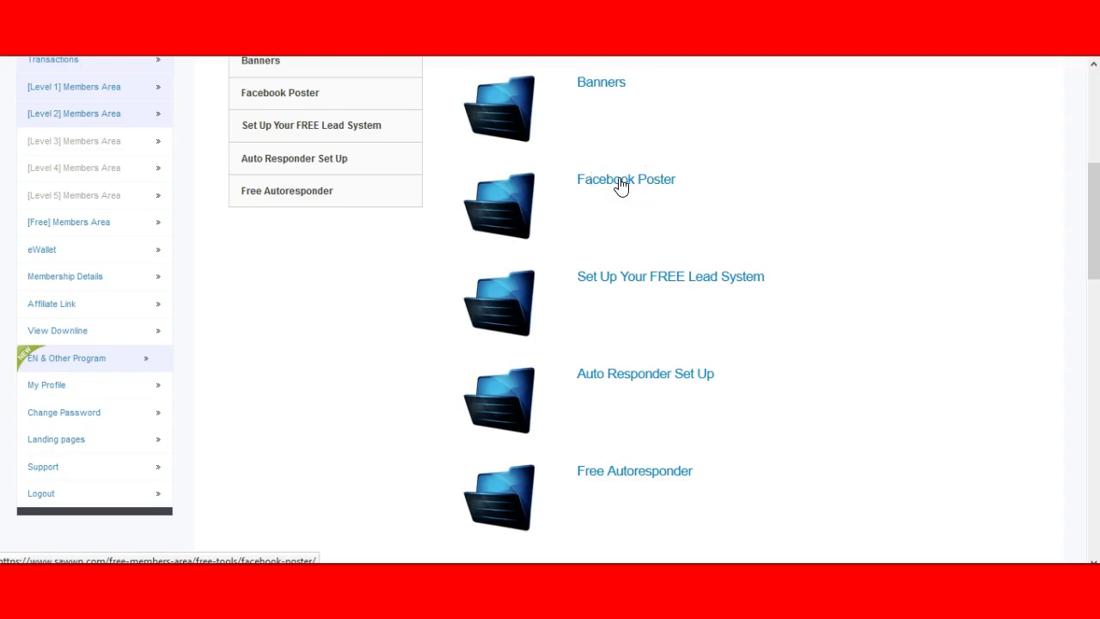
Step: Open the Auto Responder Set Up tool and pause its training video
scroll(623, 207, "down", 1)
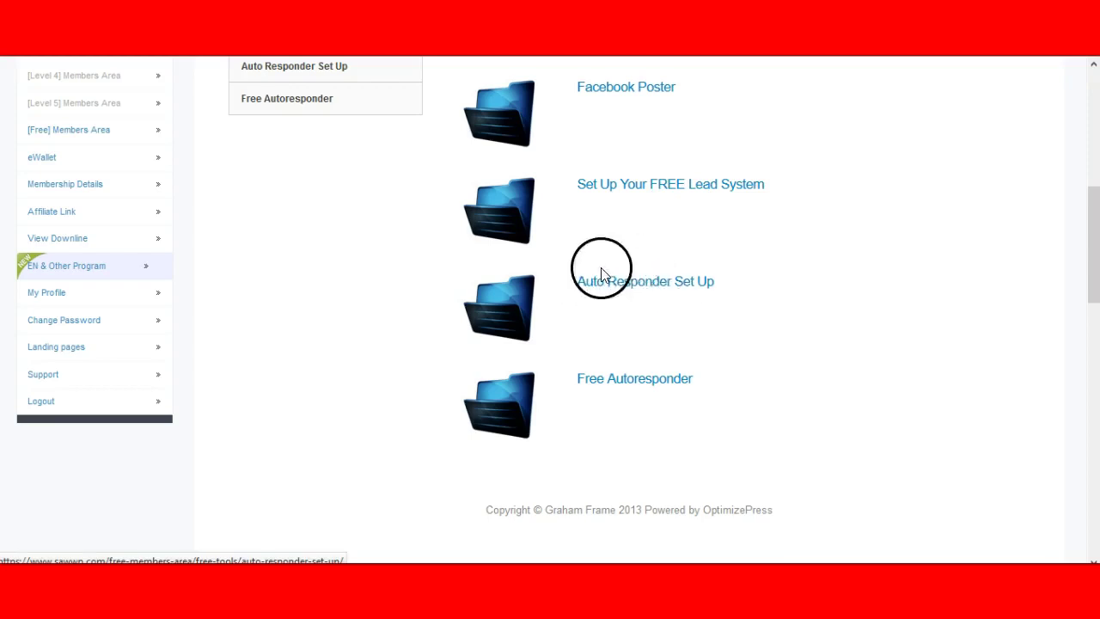
left_click(646, 287)
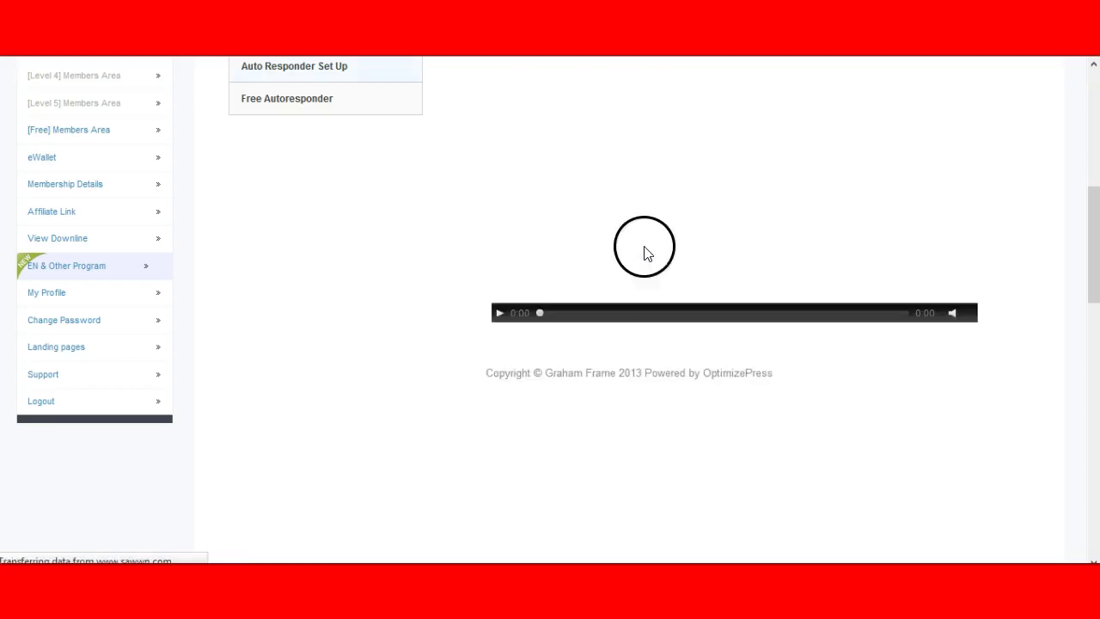
scroll(657, 239, "down", 2)
scroll(687, 236, "down", 1)
left_click(736, 229)
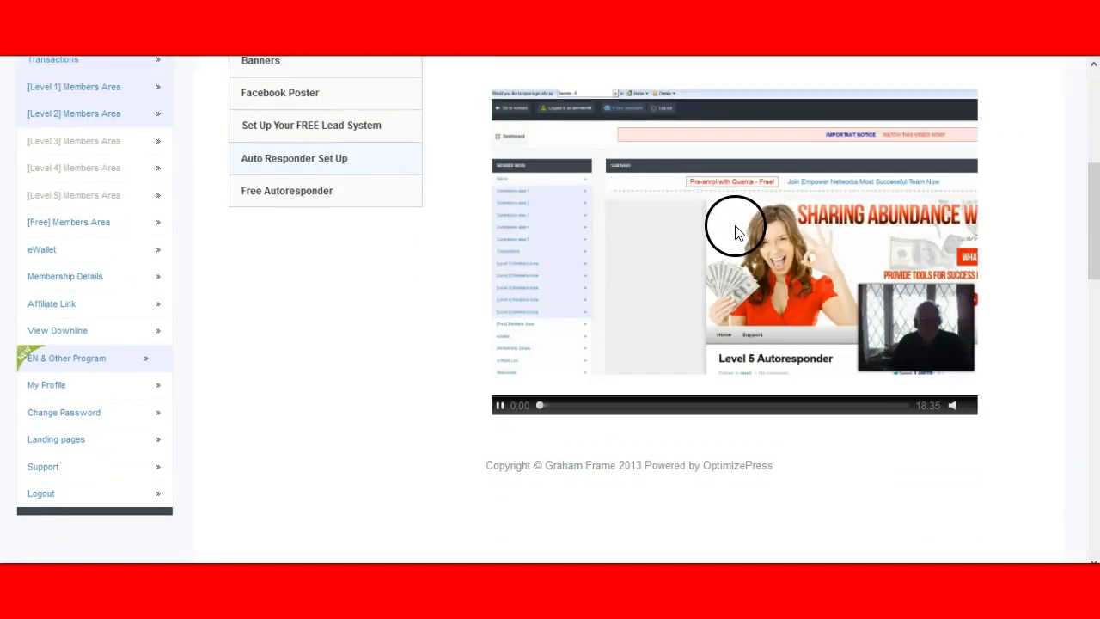
left_click(498, 408)
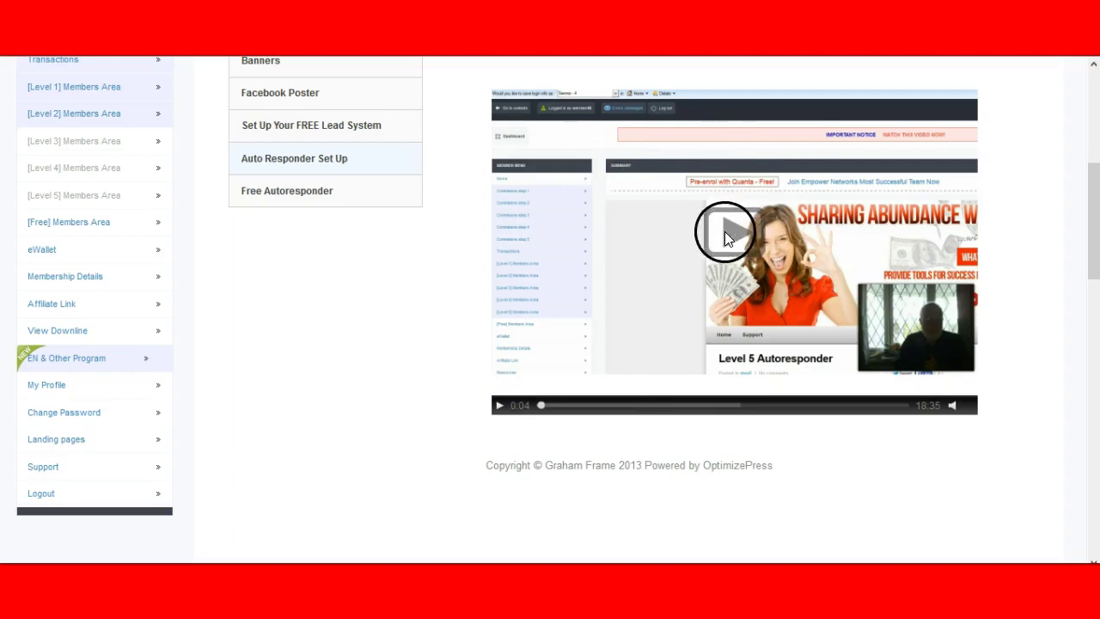
Step: Open the Free Autoresponder page and follow its sign-up link to view the FREE account registration form
scroll(679, 232, "up", 1)
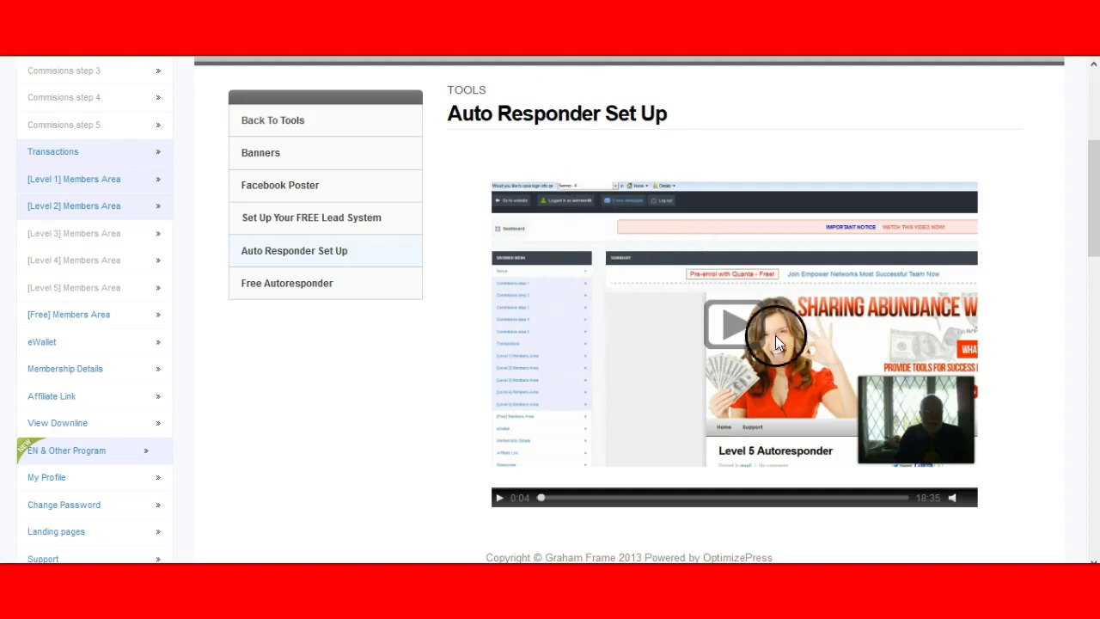
scroll(728, 391, "down", 1)
scroll(716, 387, "up", 3)
scroll(501, 412, "down", 1)
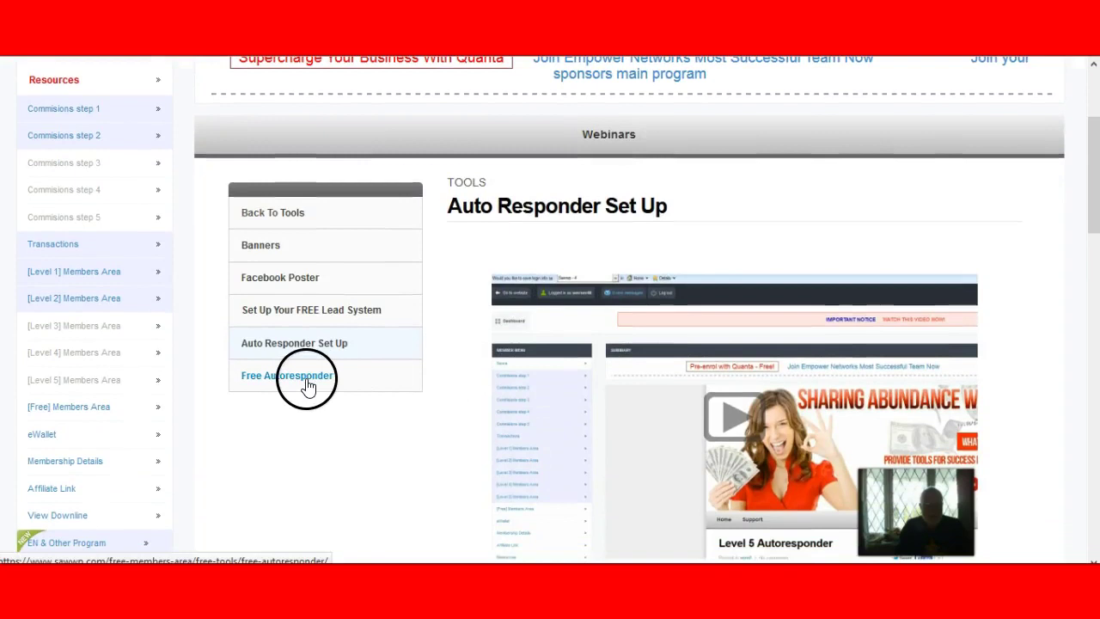
left_click(307, 381)
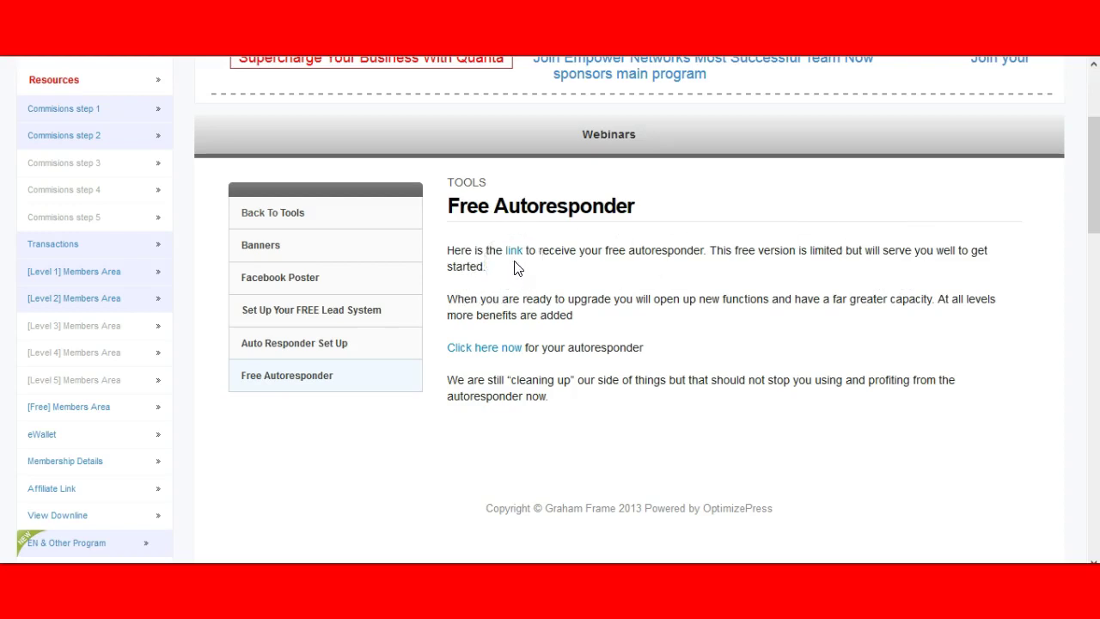
left_click(538, 269)
left_click(514, 250)
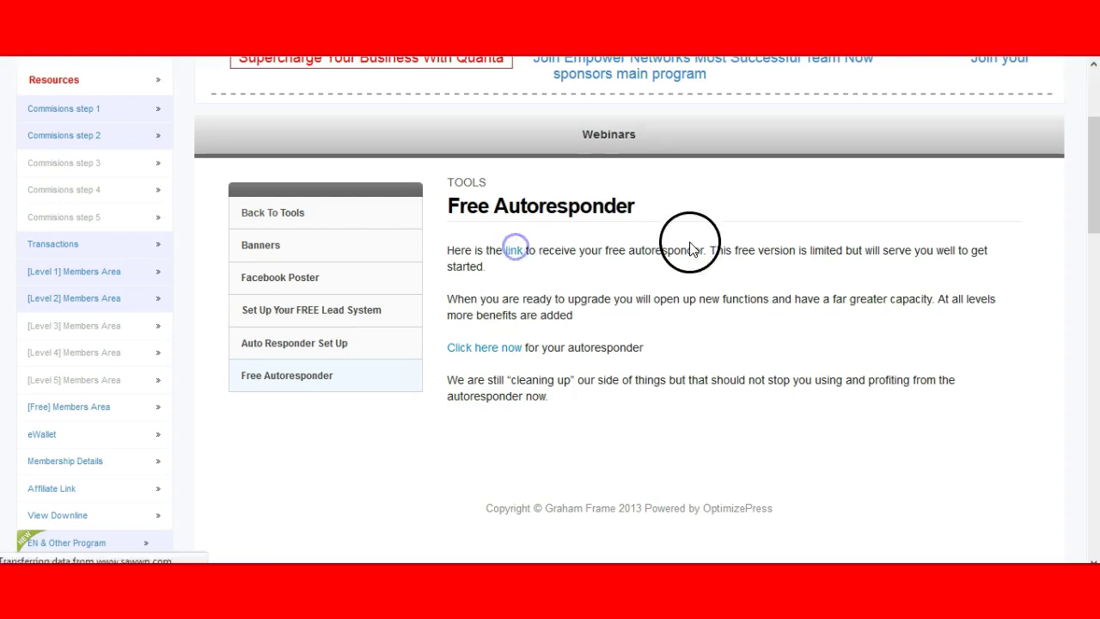
scroll(602, 336, "down", 4)
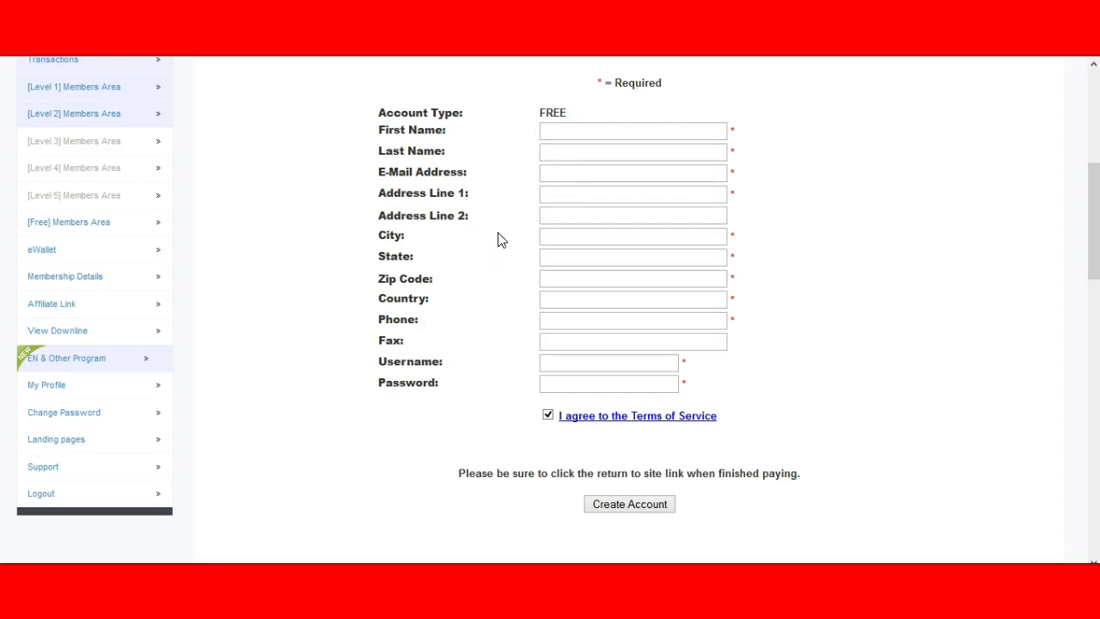
Step: Go to the [Level 1] Members Area and open the Level 1 Autoresponder folder within L1 Tools
left_click(91, 90)
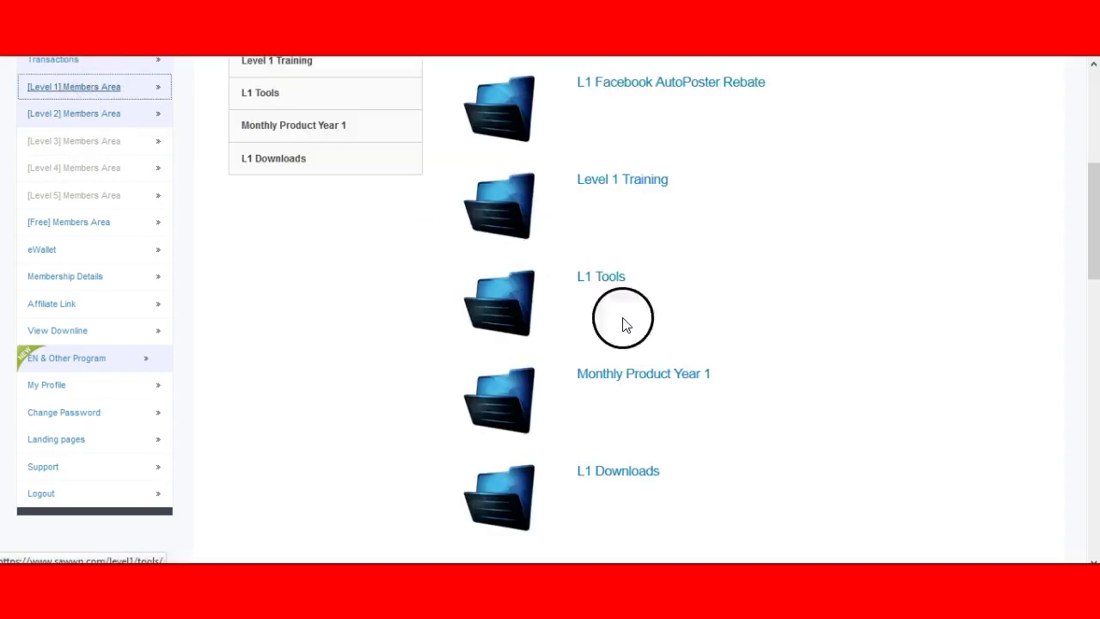
left_click(601, 277)
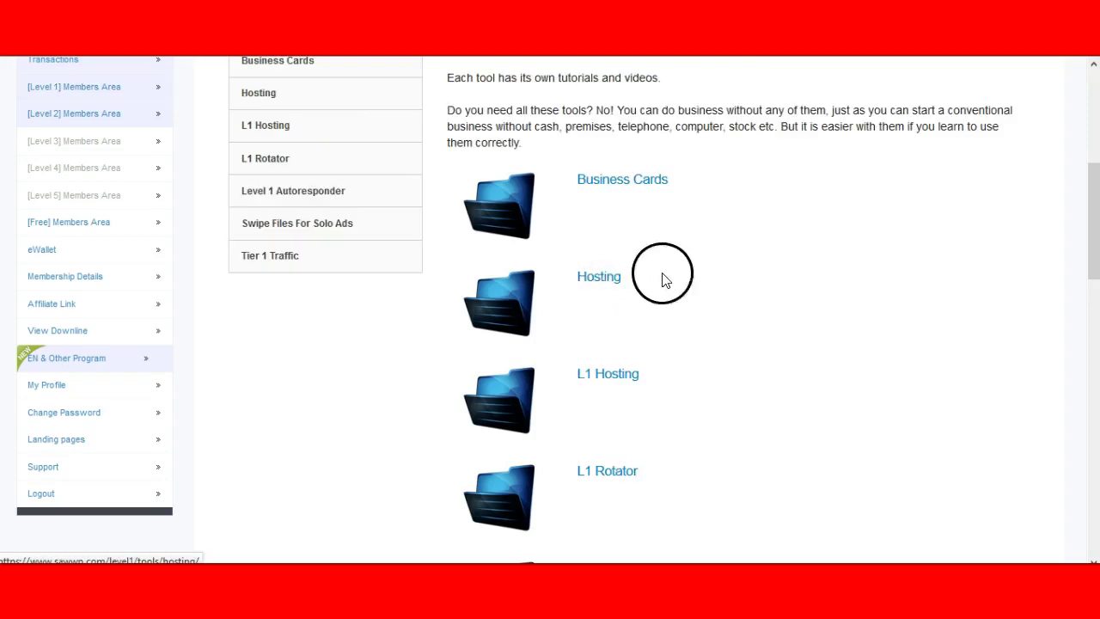
scroll(685, 300, "down", 2)
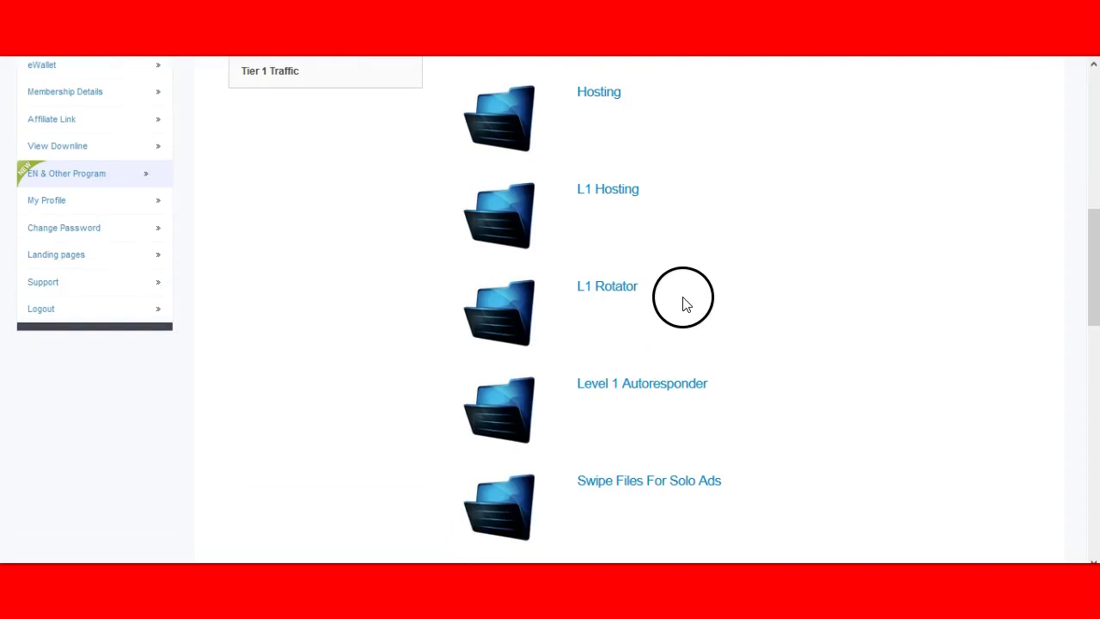
left_click(636, 392)
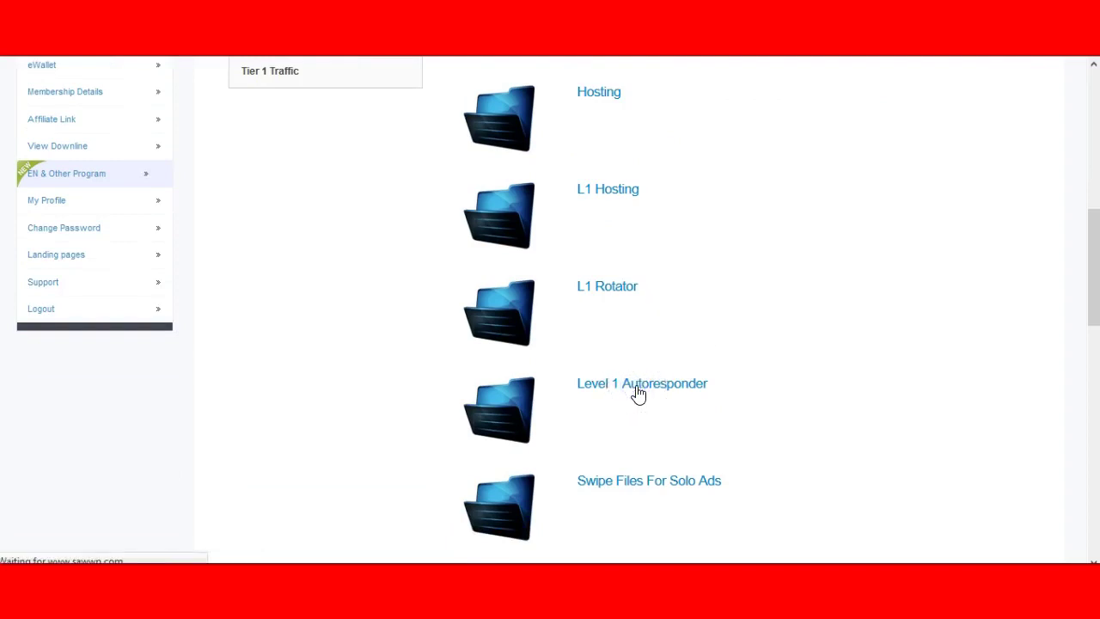
Step: Examine the Level 1 Autoresponder page, including its video training link, set-up note and the Webinars entry above it
scroll(285, 228, "up", 5)
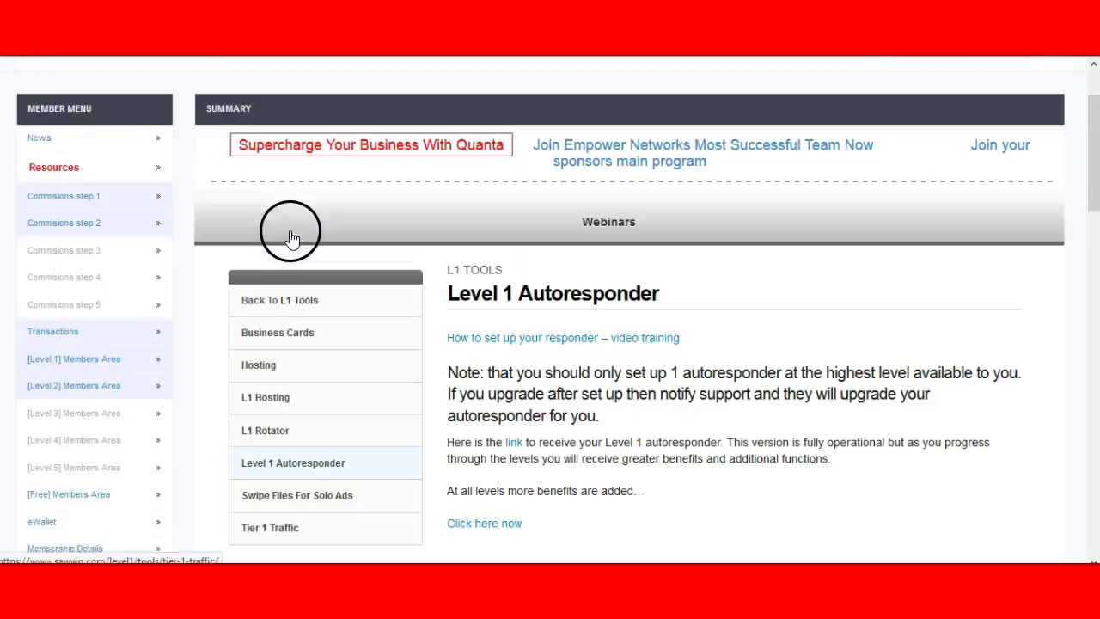
scroll(467, 395, "down", 2)
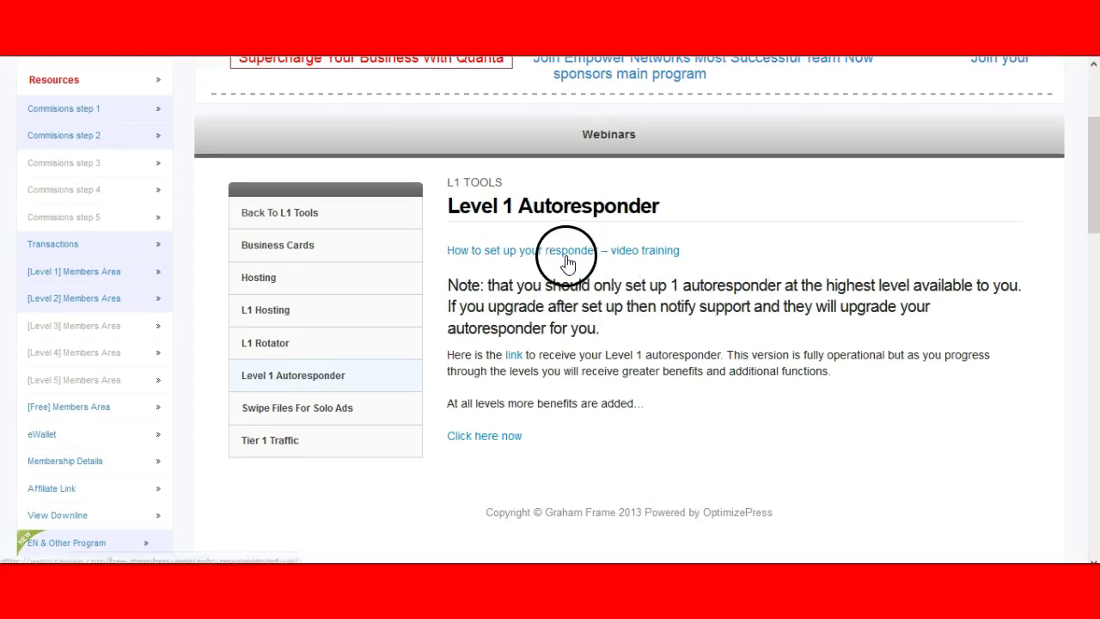
scroll(615, 292, "down", 2)
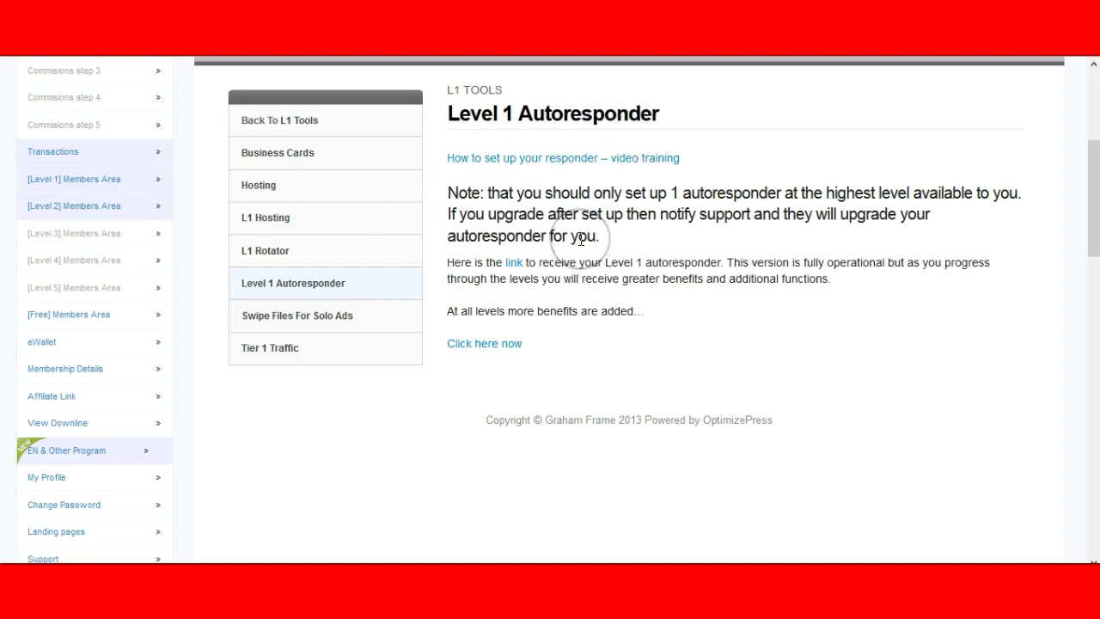
scroll(567, 264, "up", 4)
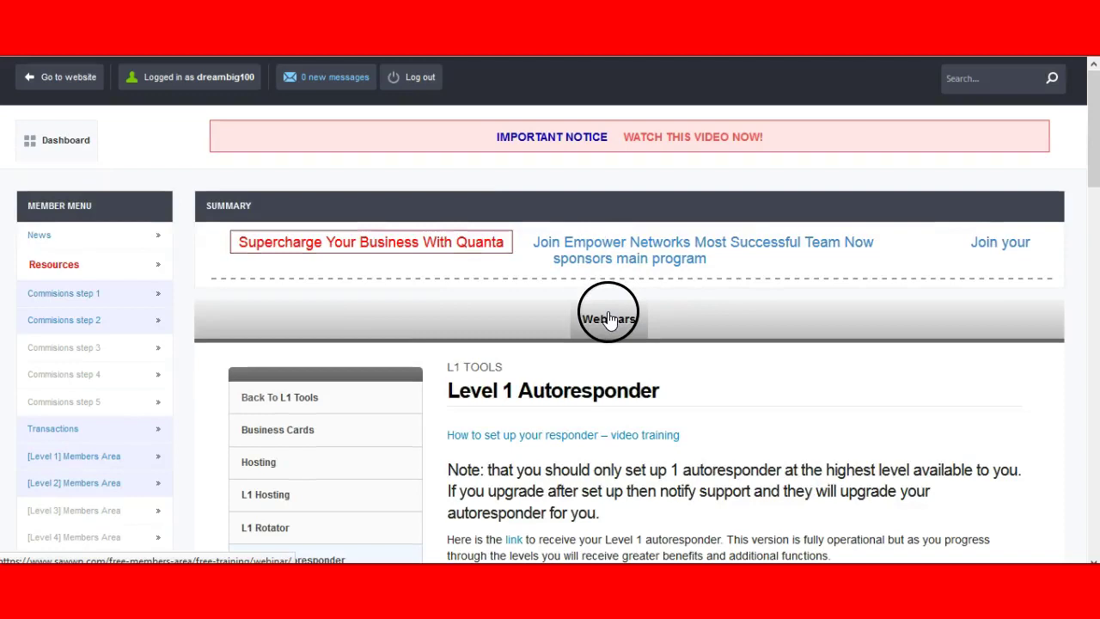
scroll(654, 321, "down", 7)
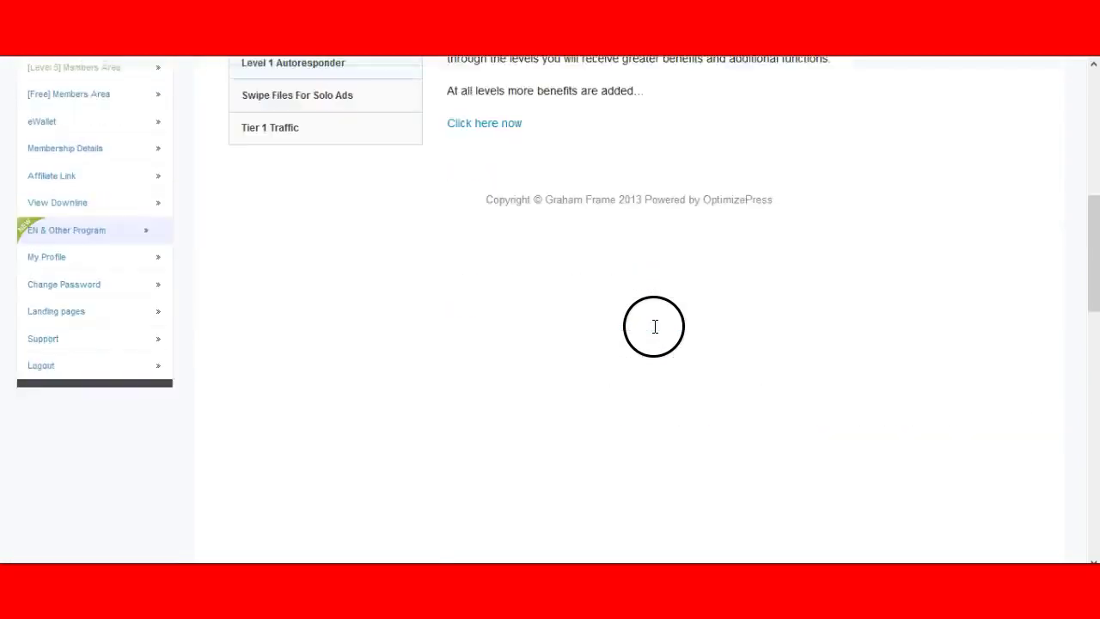
scroll(654, 327, "down", 1)
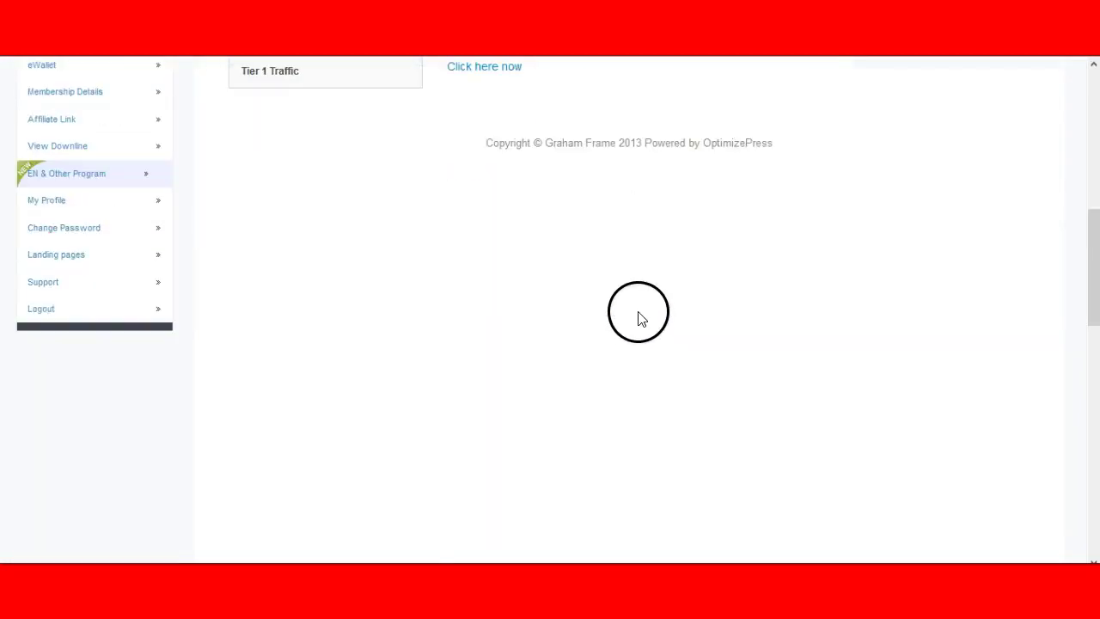
Step: Open the support Help Desk's Submit a ticket form and view the Name, Email and Priority fields with the priority options
left_click(40, 283)
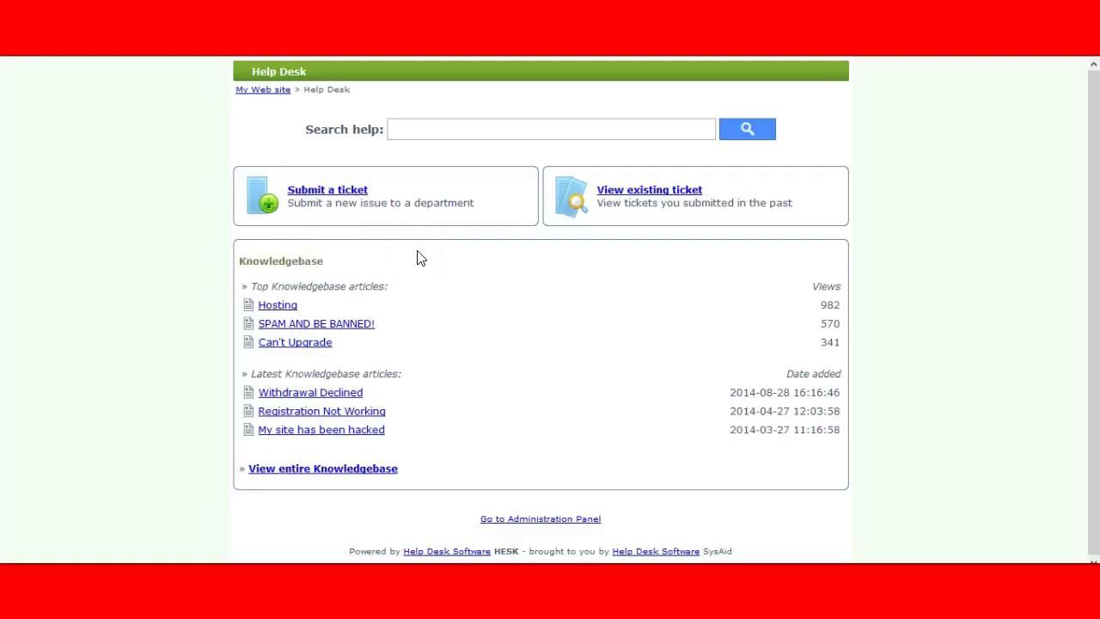
left_click(319, 198)
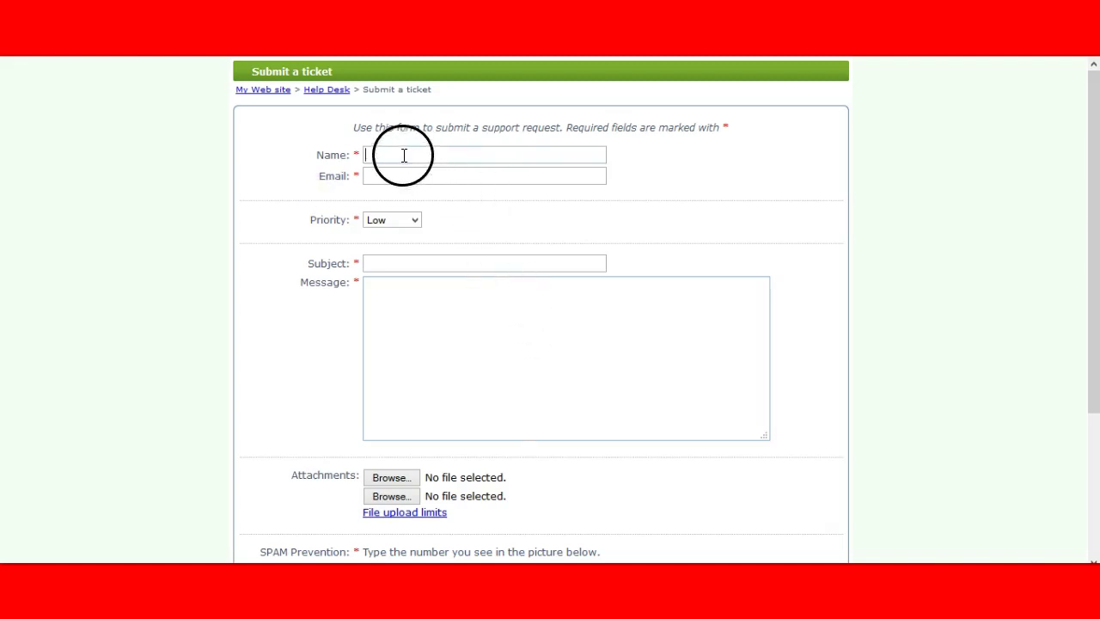
left_click(392, 176)
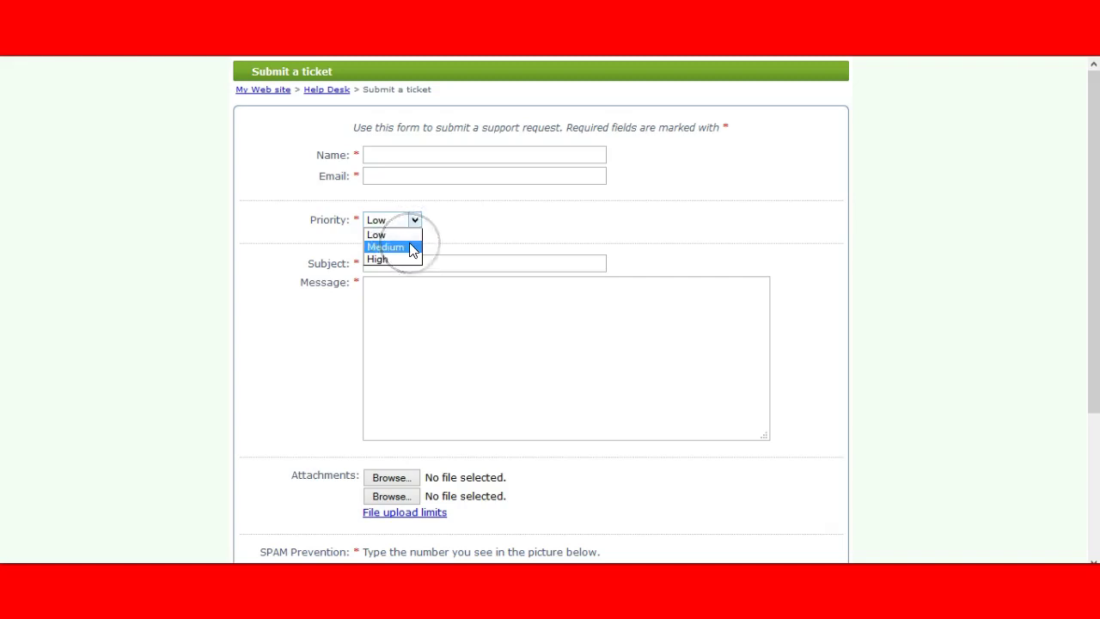
left_click(485, 216)
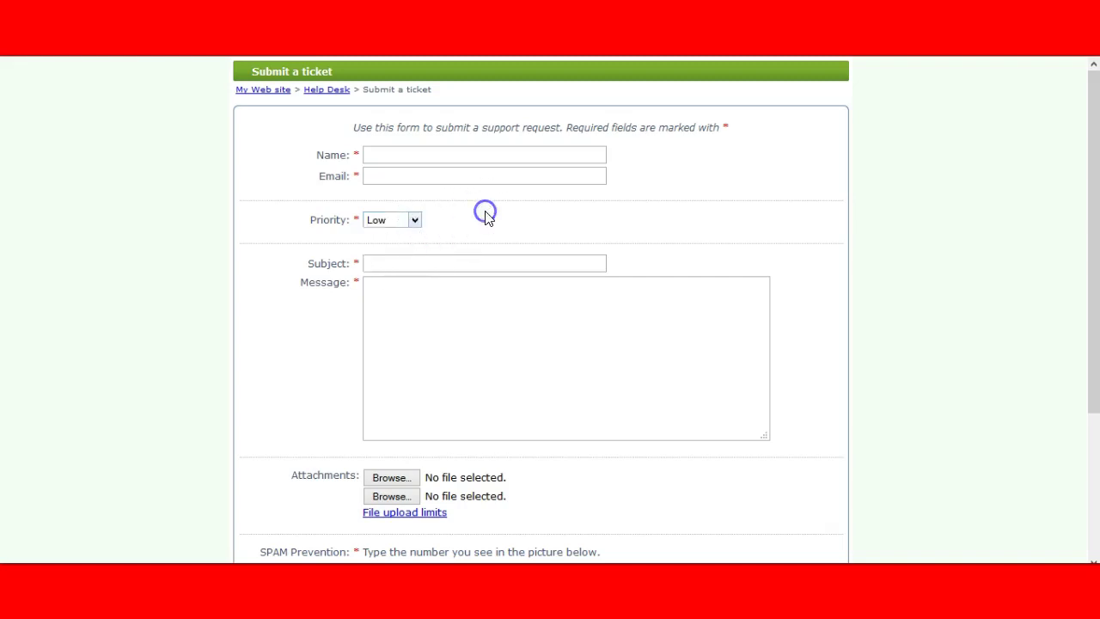
Step: Show where the ticket's subject and message are entered, without filling them in
left_click(414, 261)
left_click(388, 260)
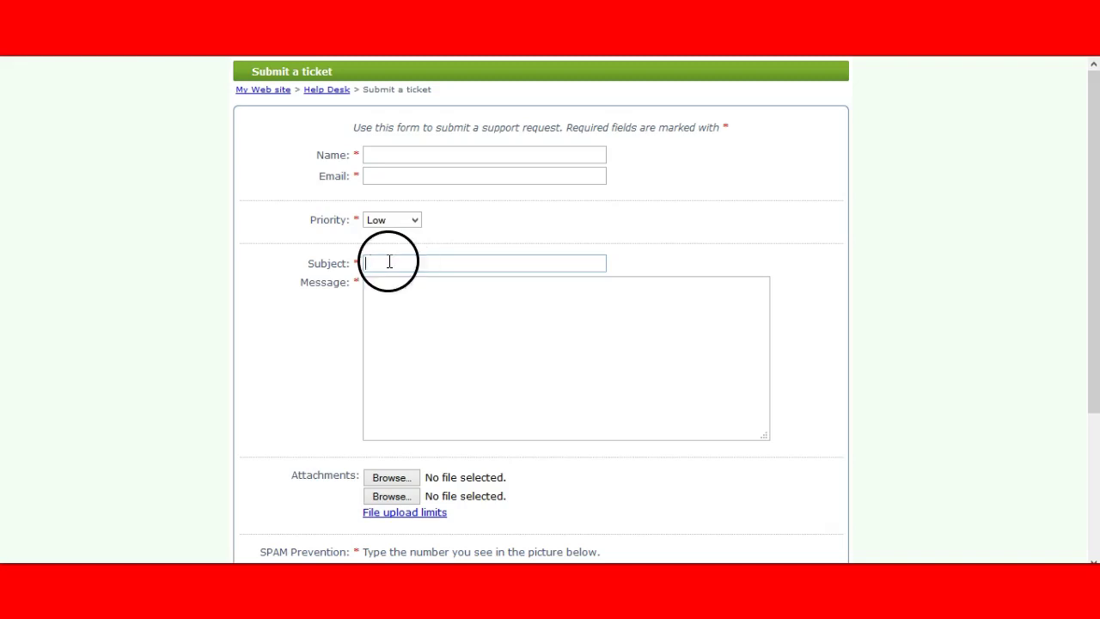
left_click(430, 265)
left_click(367, 265)
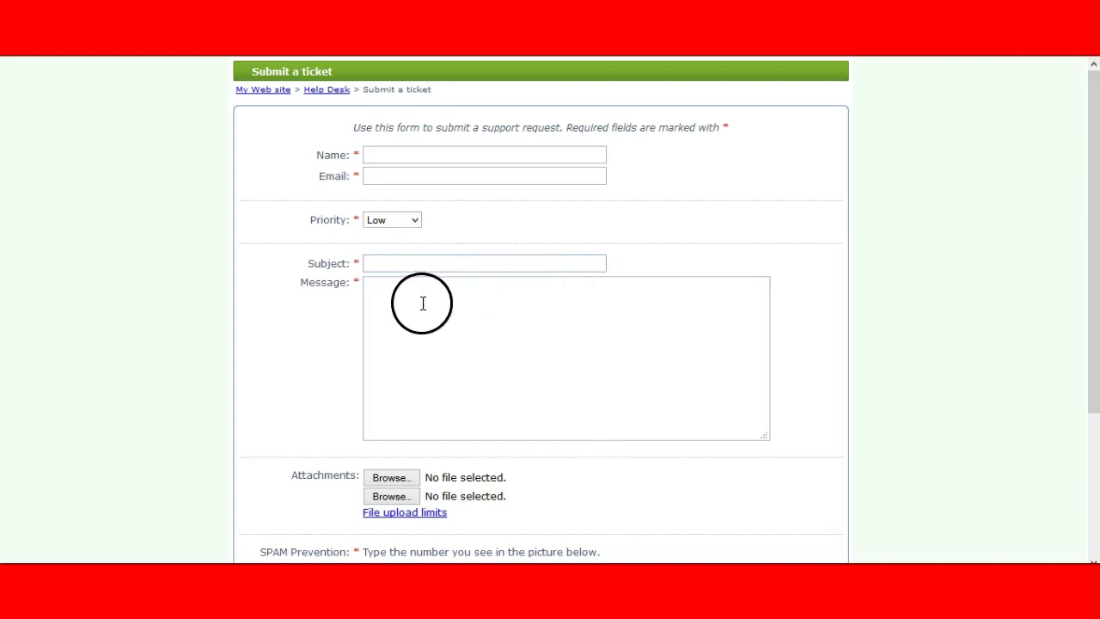
left_click(395, 264)
left_click(403, 288)
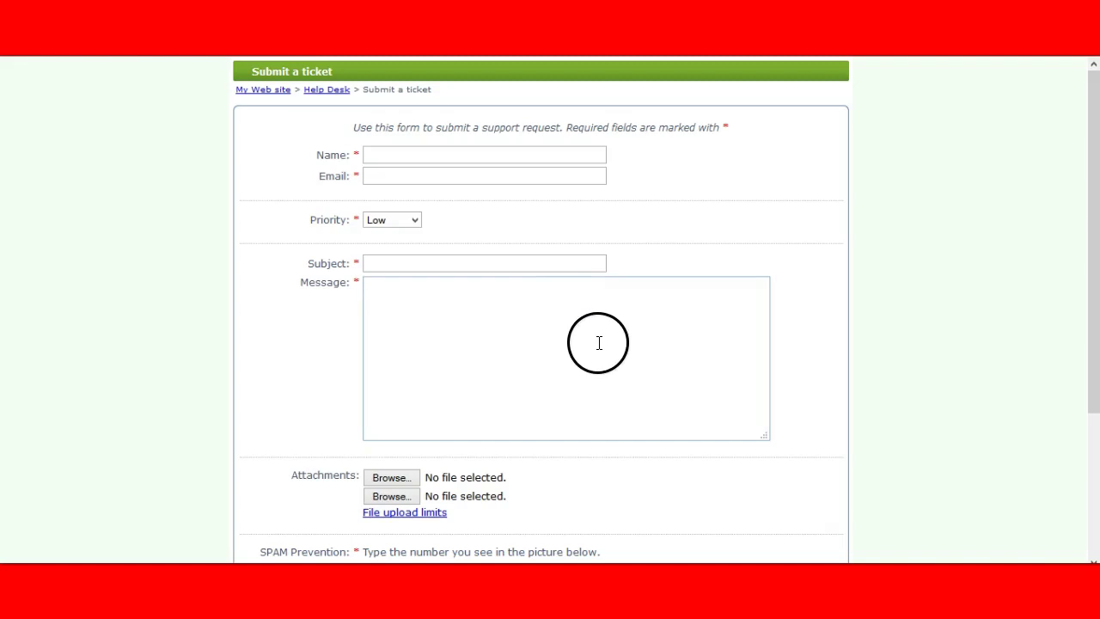
Step: Examine the ticket form's attachments, SPAM Prevention and submission areas, and return to the Level 1 Autoresponder page
scroll(658, 341, "down", 3)
left_click(430, 443)
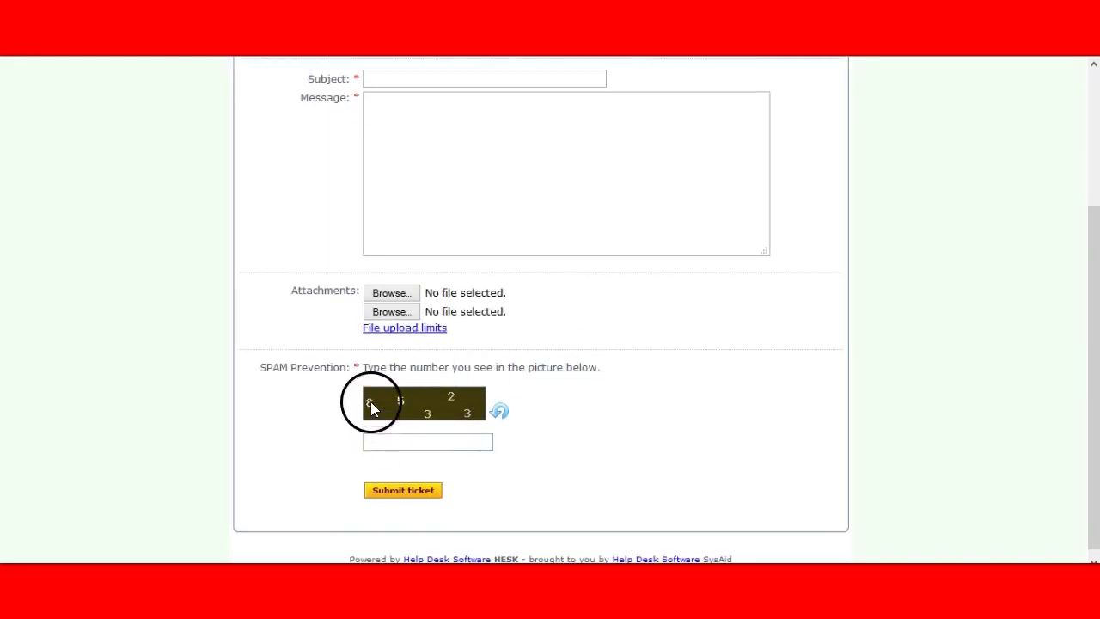
left_click(405, 494)
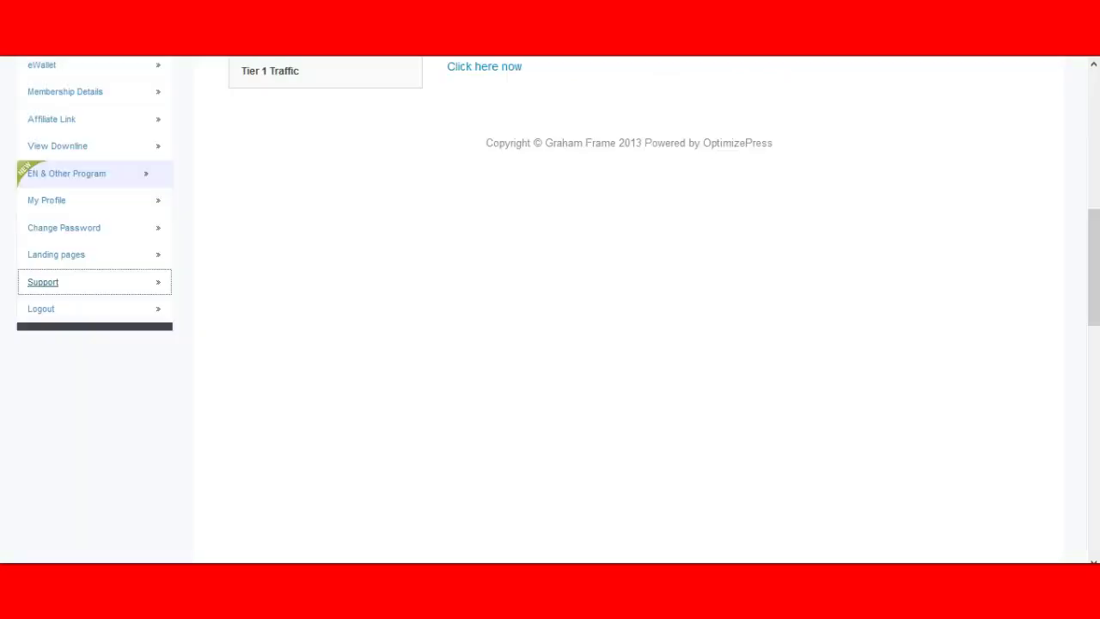
scroll(542, 155, "up", 3)
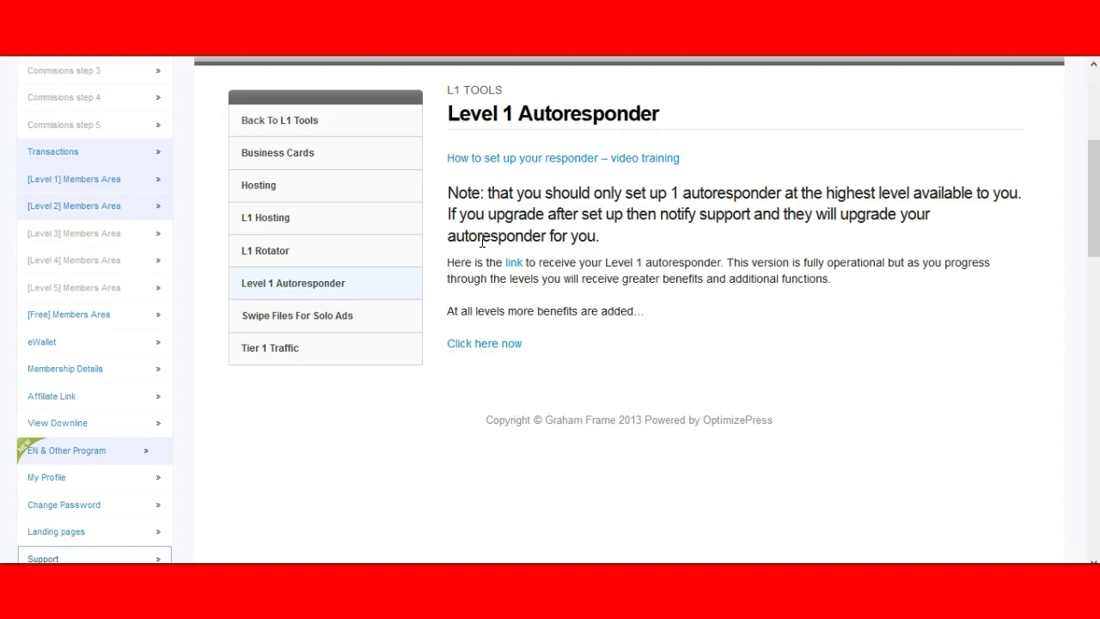
left_click(472, 228)
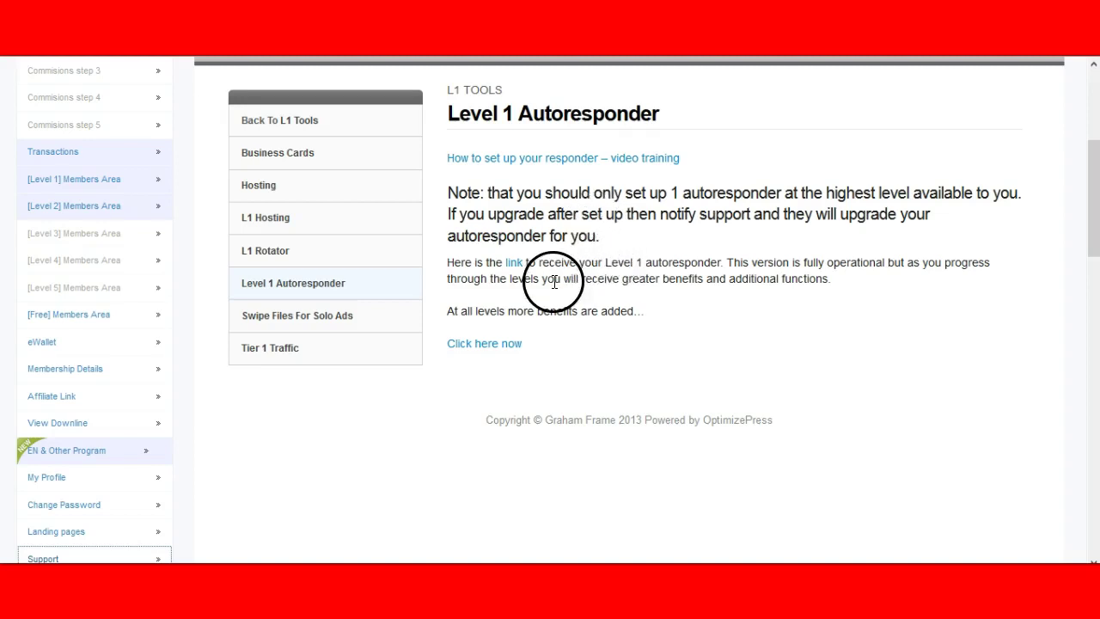
Step: Go to Landing pages and review the available templates and the existing landing page forms
scroll(555, 282, "down", 5)
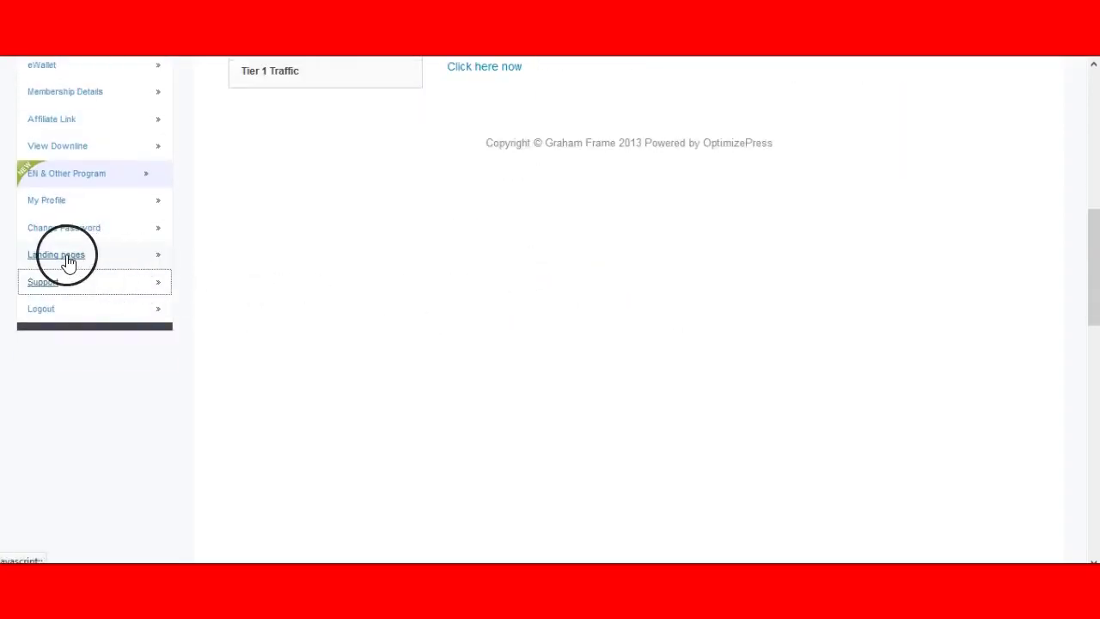
left_click(67, 257)
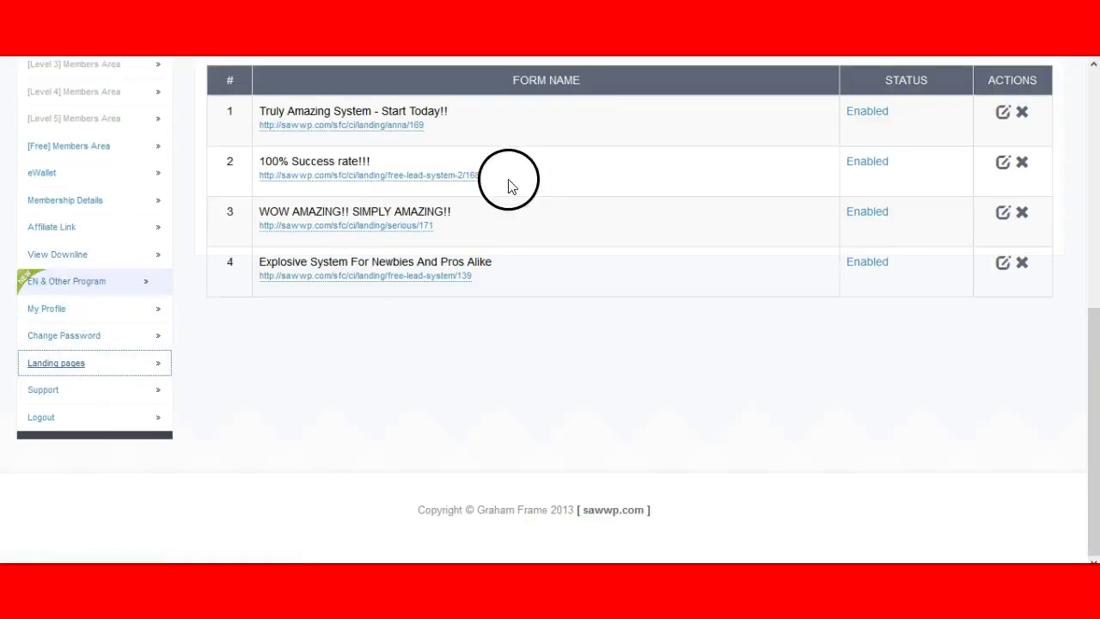
scroll(510, 186, "up", 6)
scroll(513, 252, "down", 3)
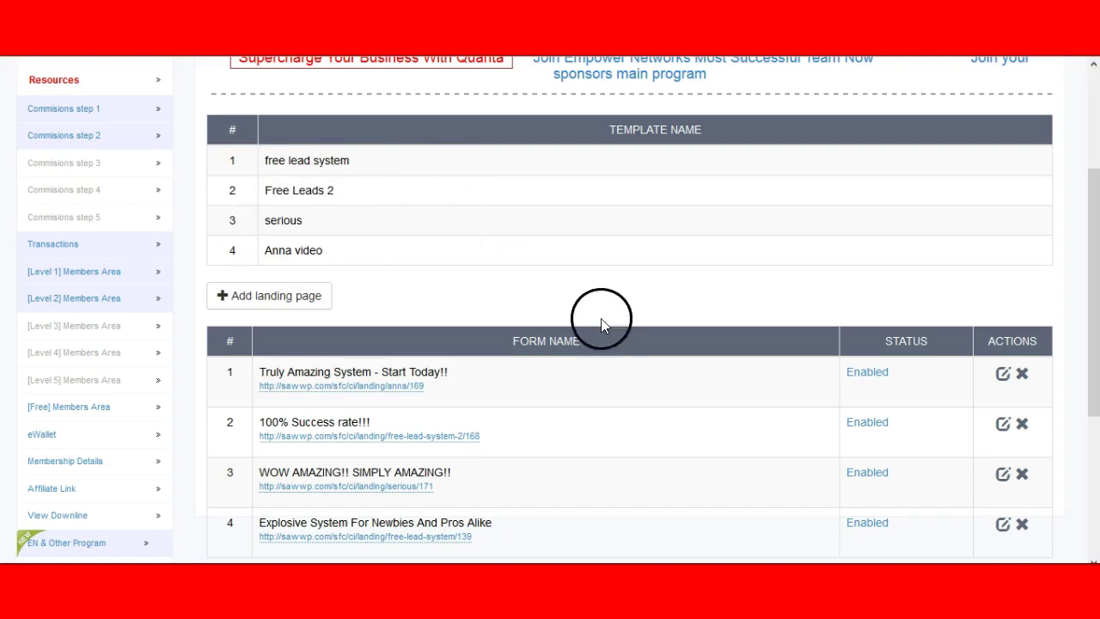
scroll(376, 392, "down", 2)
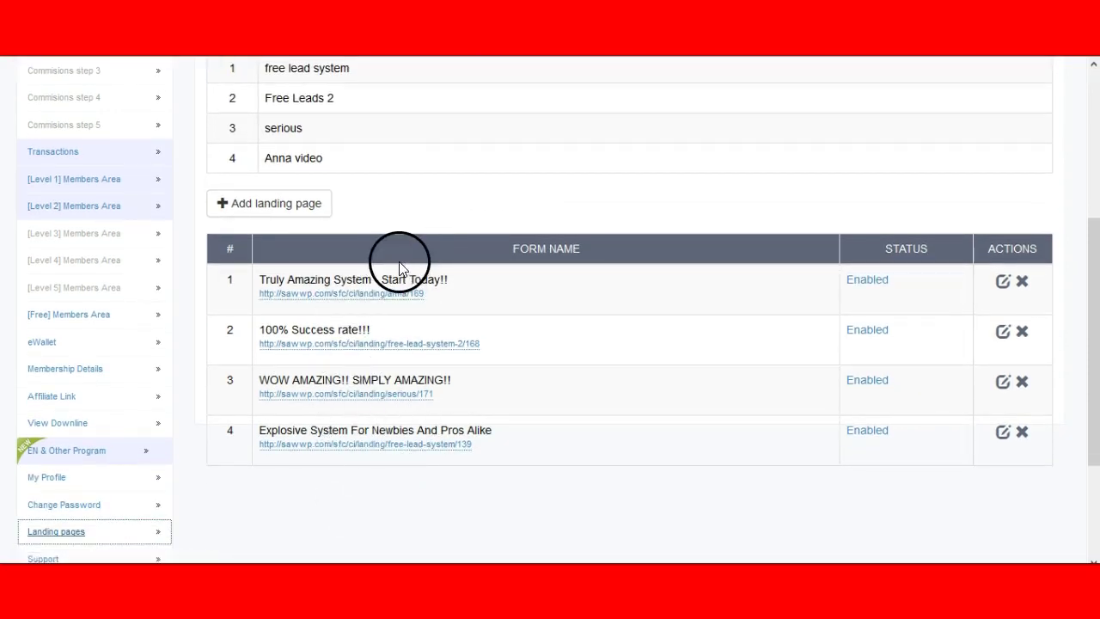
scroll(402, 257, "up", 2)
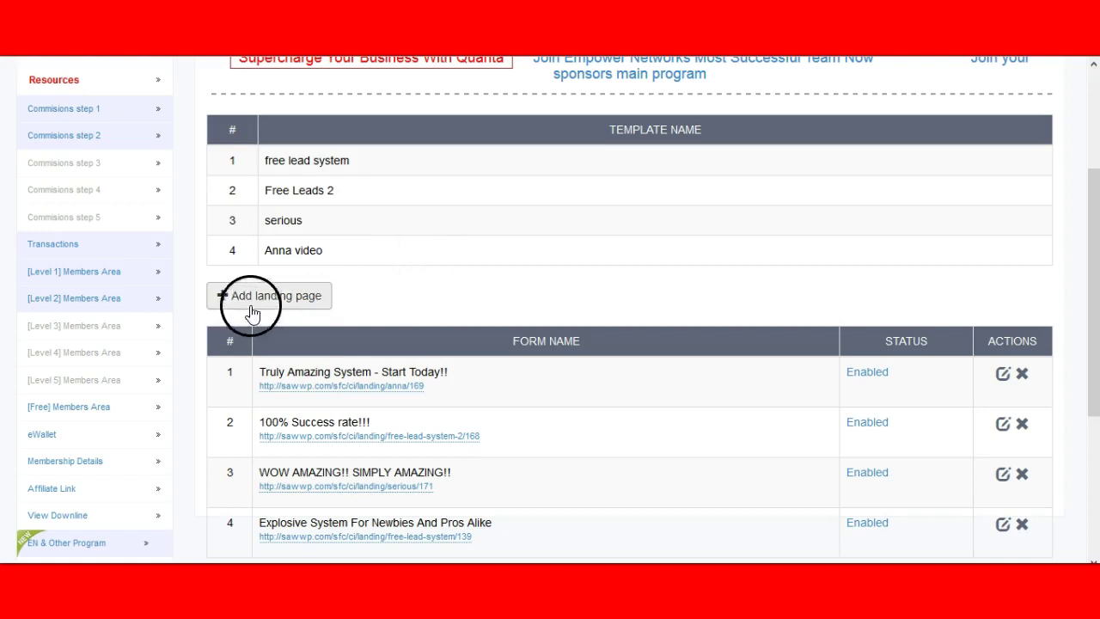
left_click(293, 303)
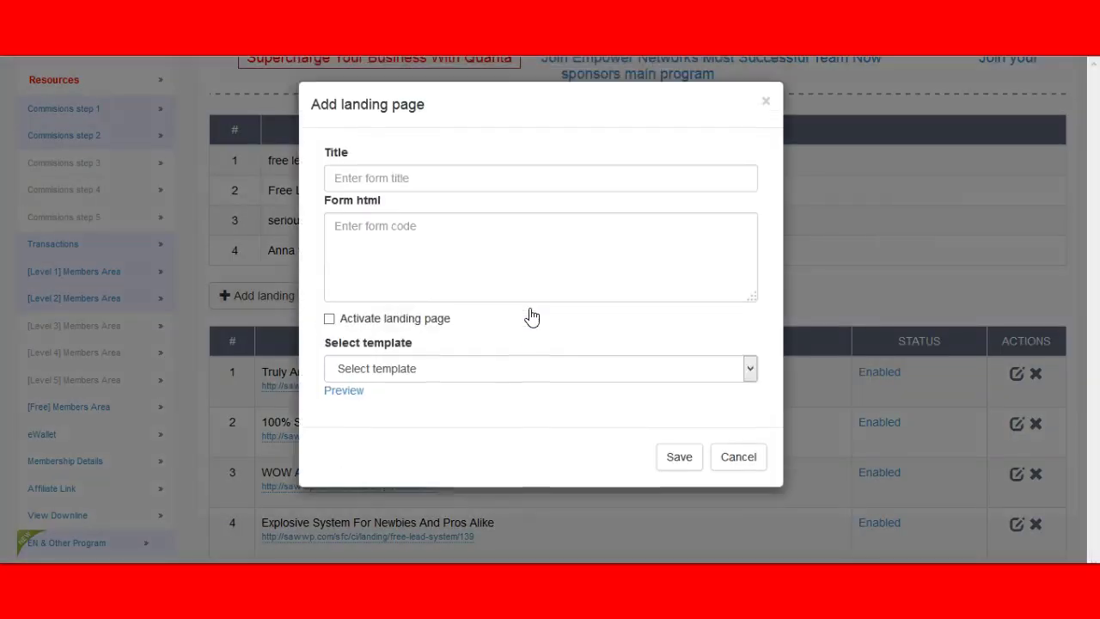
left_click(393, 177)
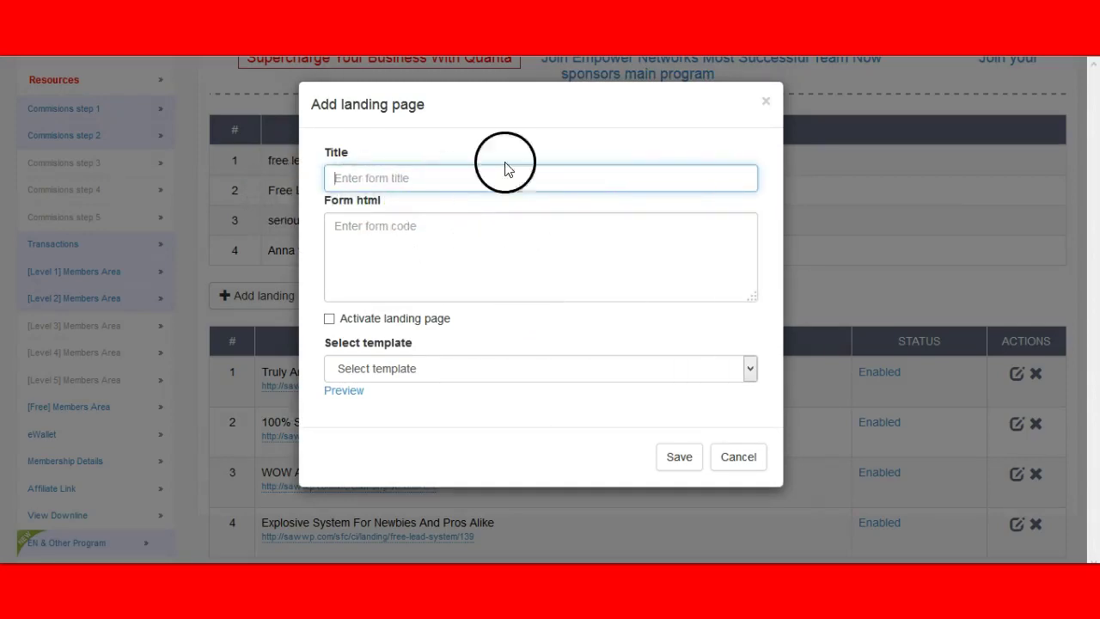
left_click(766, 103)
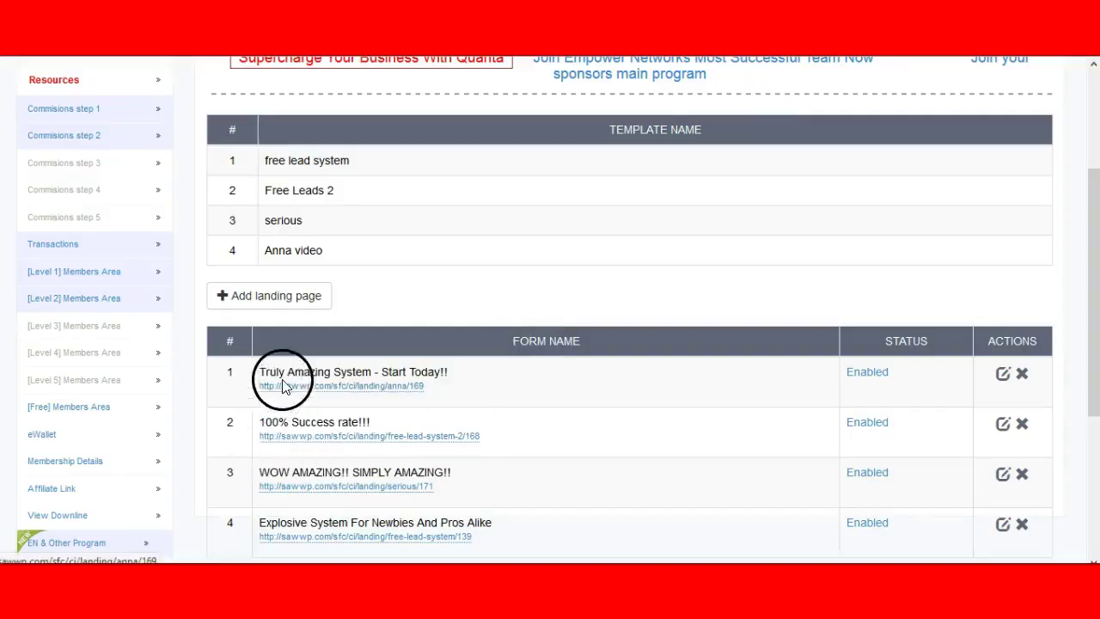
Step: Start adding a landing page and go through its Title and Form html fields, leaving both empty
left_click(273, 297)
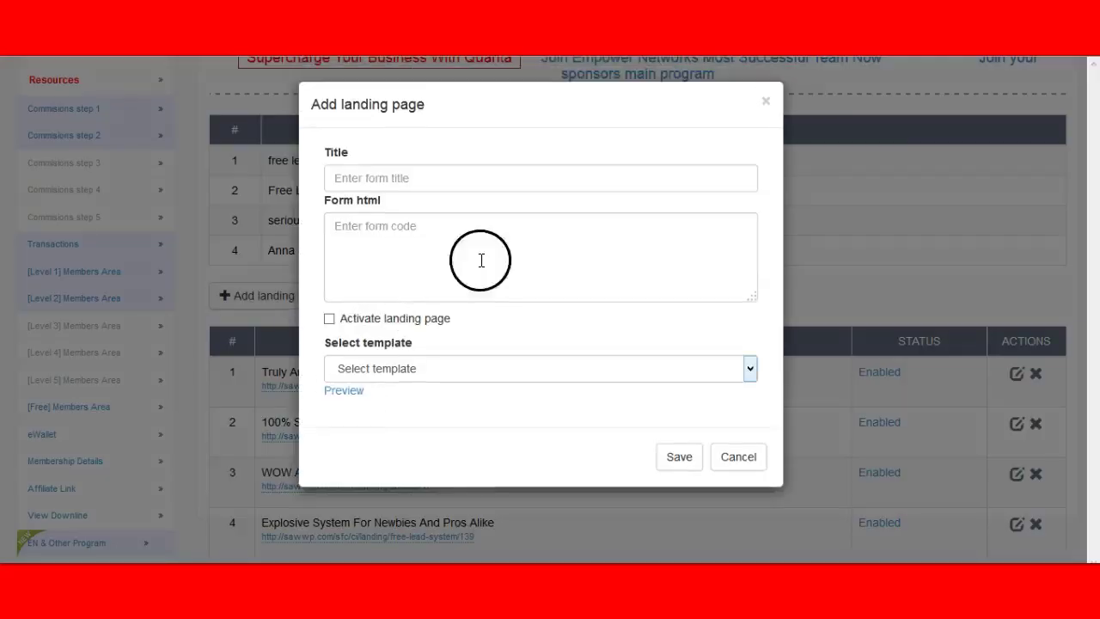
left_click(441, 180)
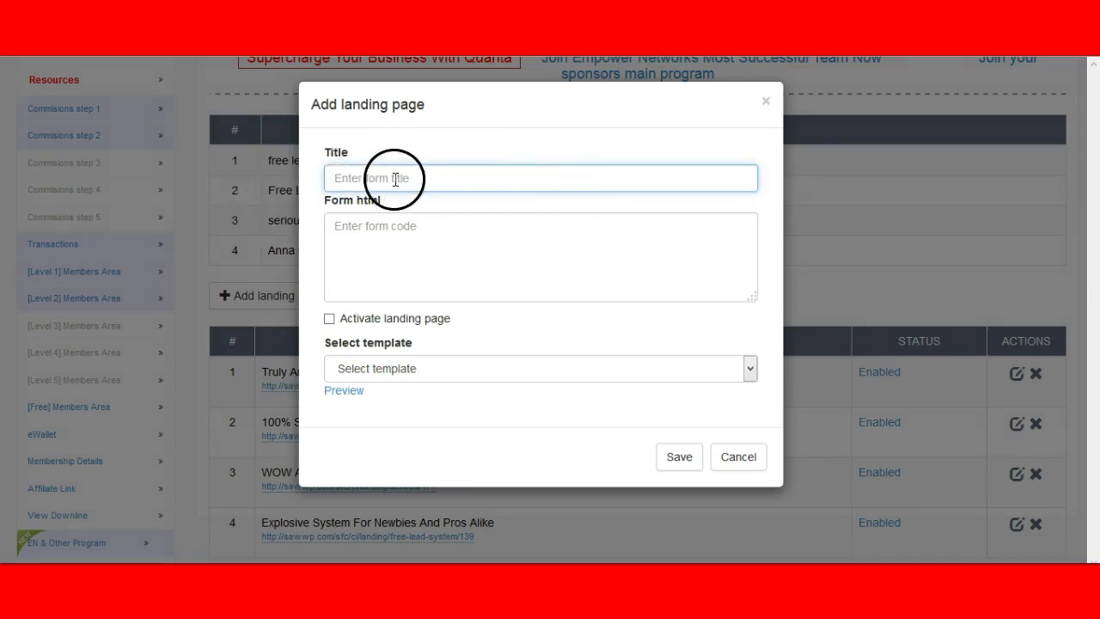
left_click(489, 235)
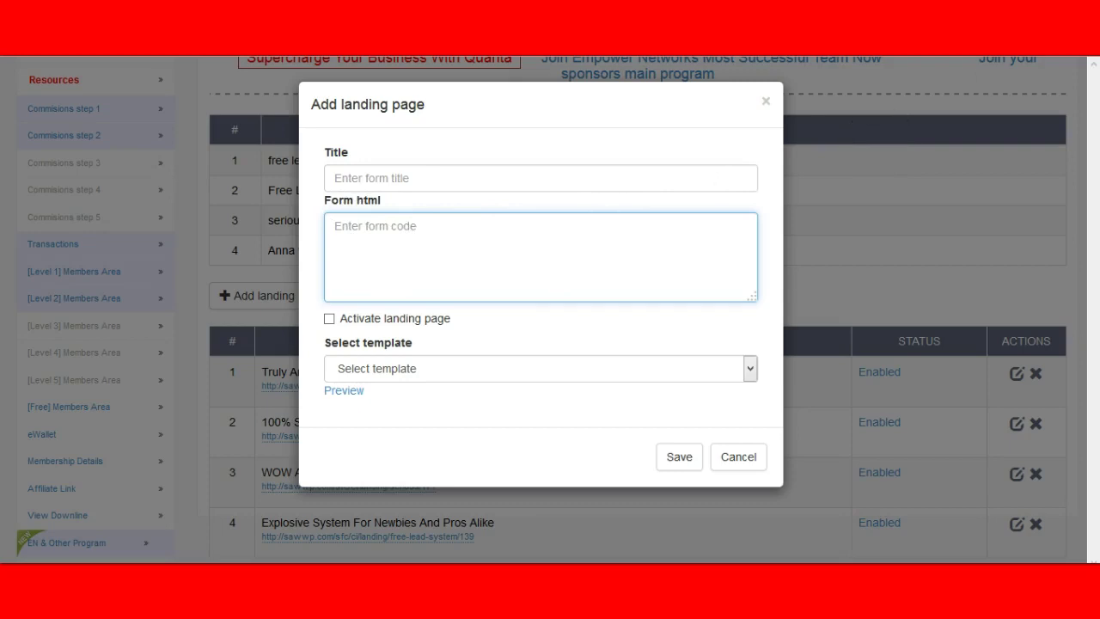
left_click(434, 249)
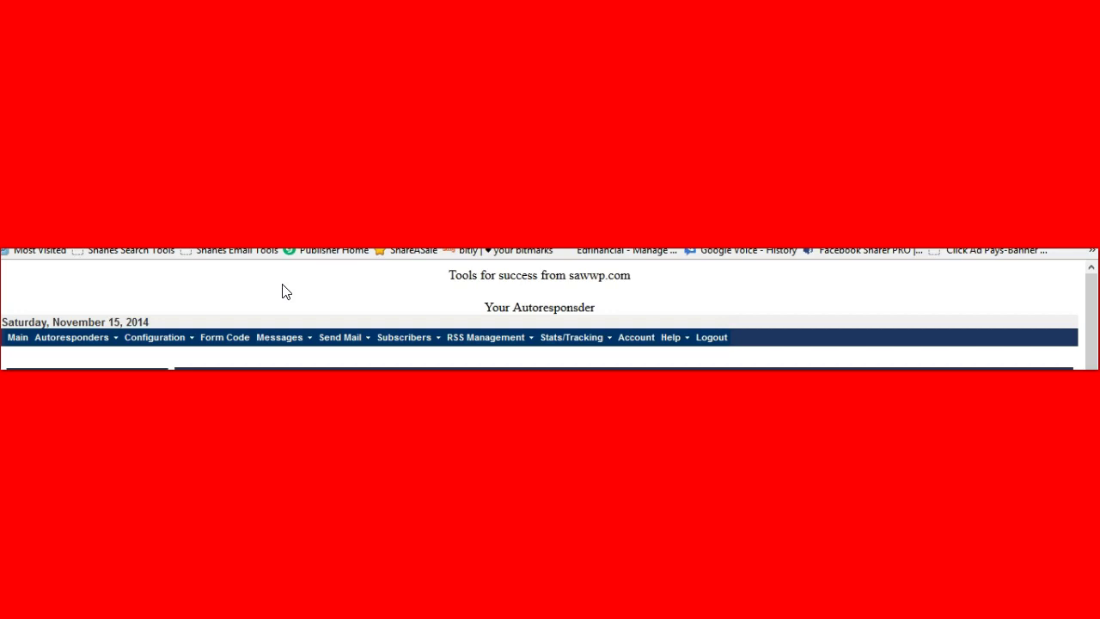
left_click(393, 337)
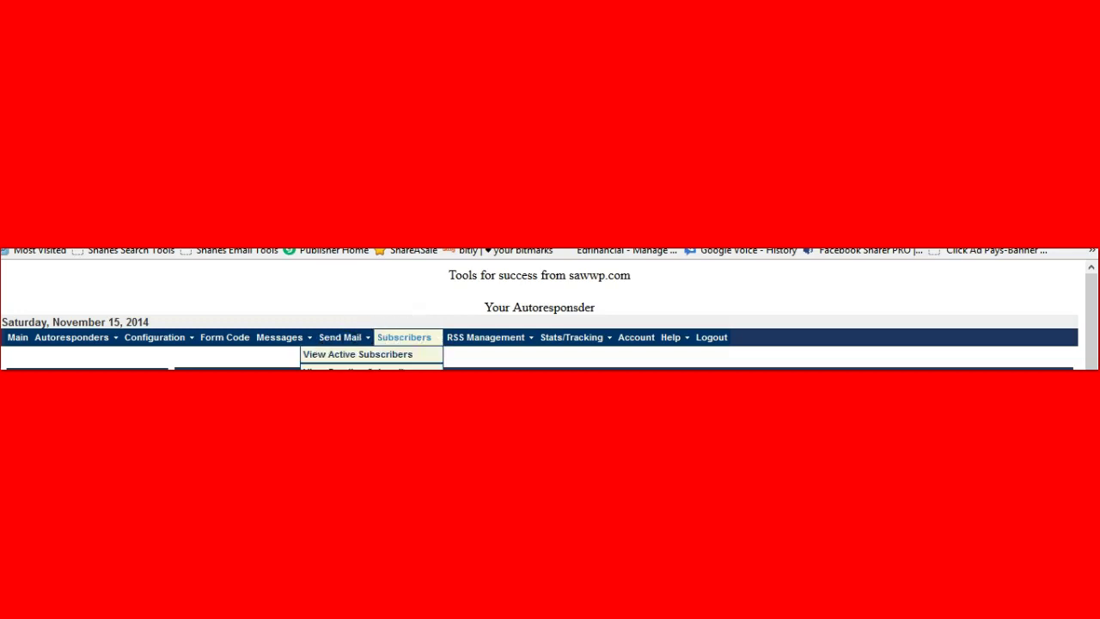
left_click(438, 356)
mouse_move(485, 337)
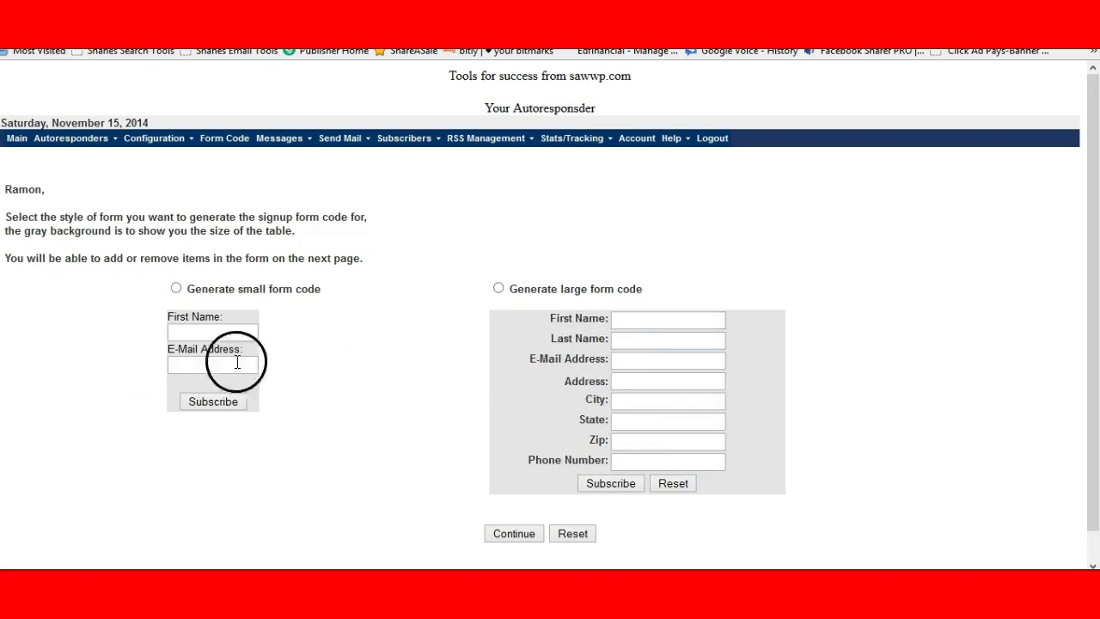
Step: Generate small signup form code in the autoresponder, including Phone Number and the captcha image while keeping Last Name
left_click(176, 289)
left_click(514, 532)
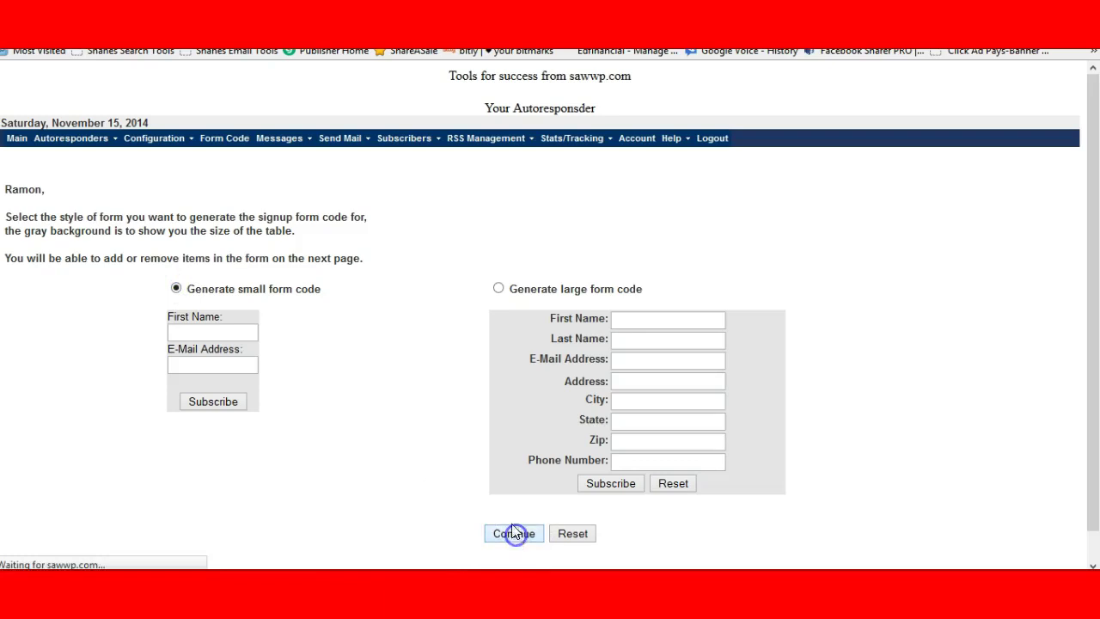
scroll(335, 371, "down", 2)
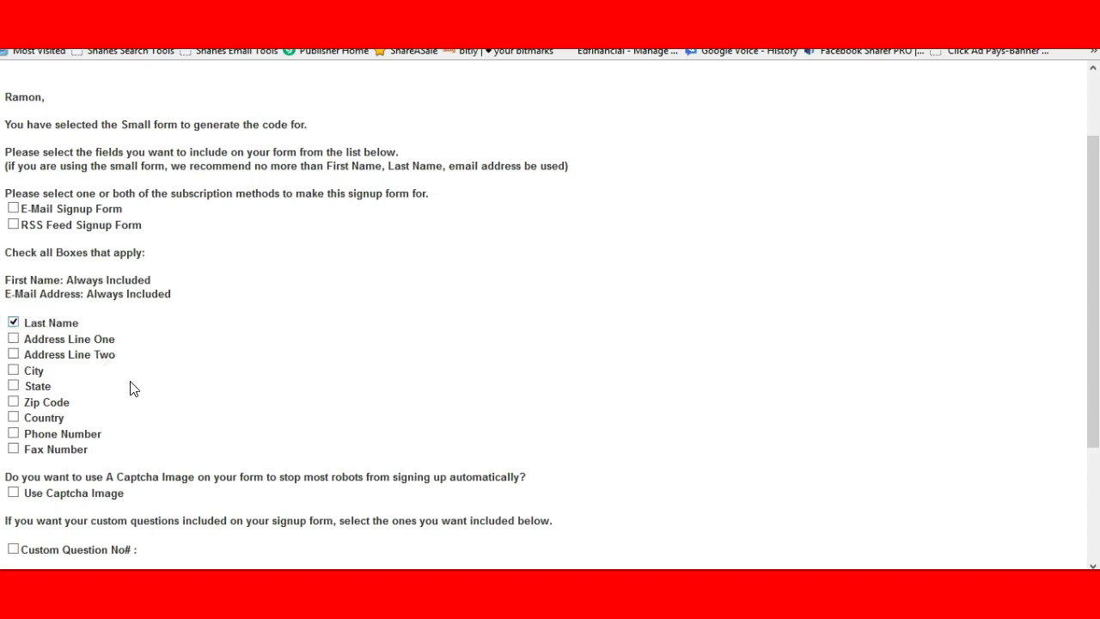
left_click(14, 434)
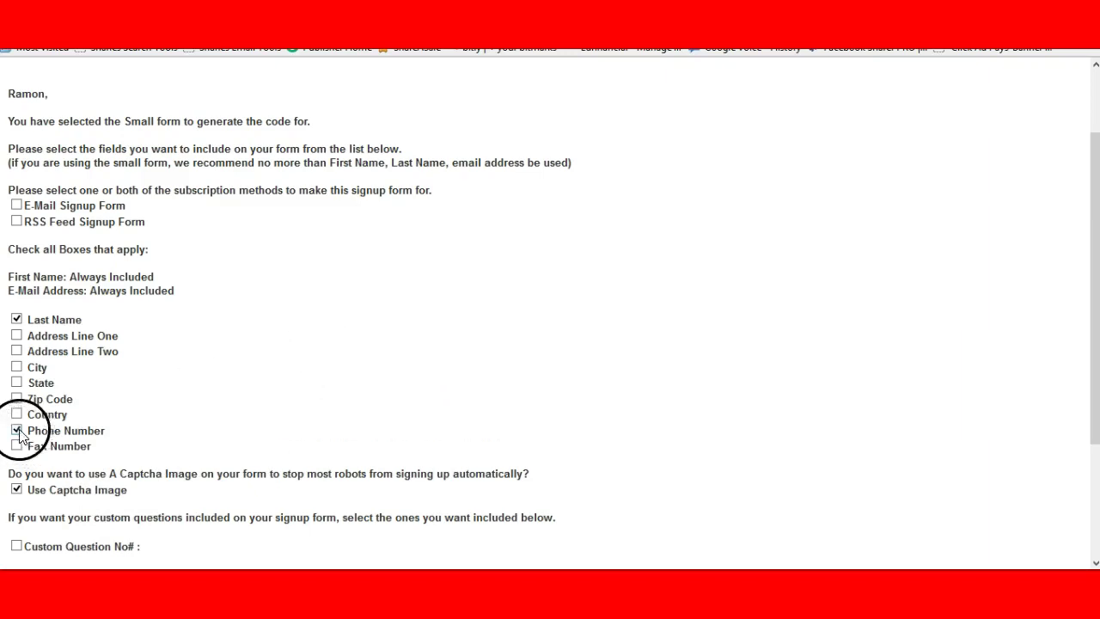
scroll(545, 373, "down", 4)
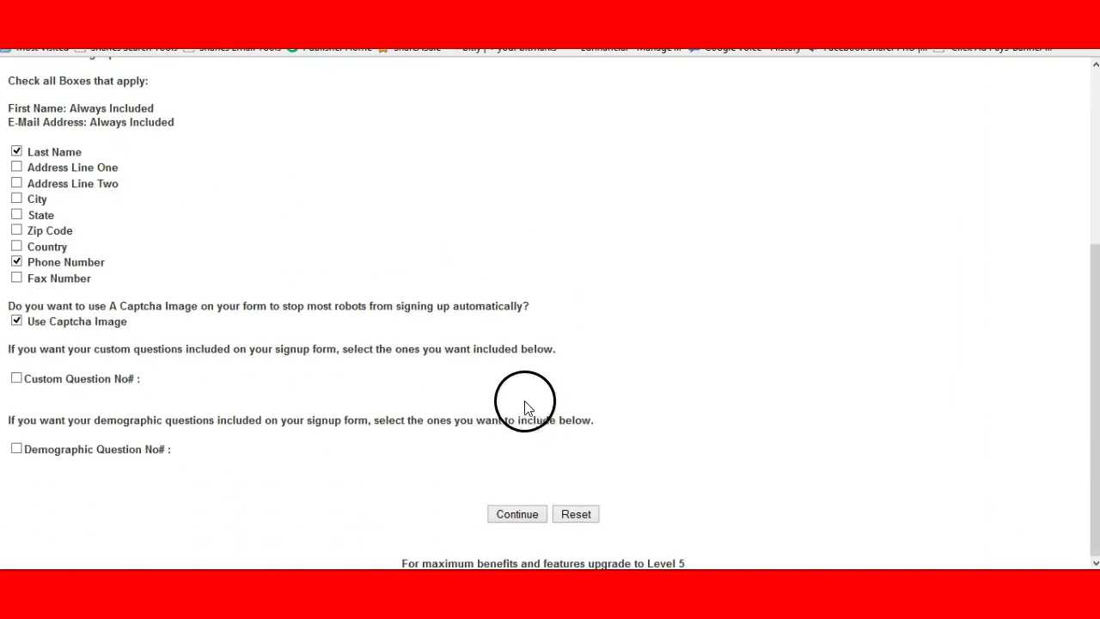
left_click(501, 514)
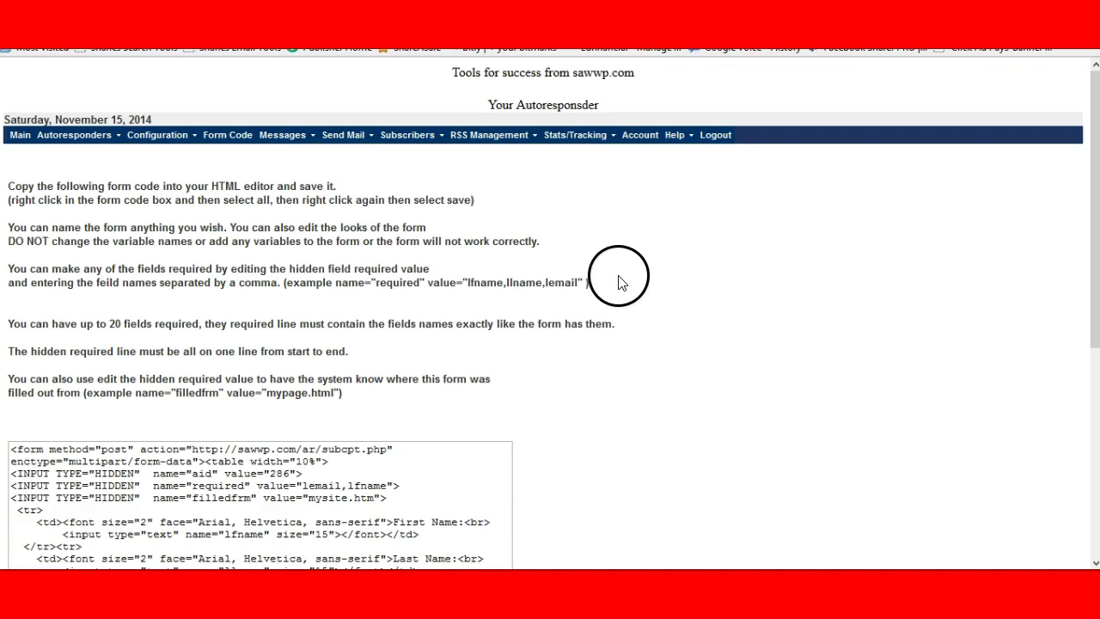
Step: Change the submit input's value in the generated form code to "JOIN NOW"
scroll(619, 322, "down", 1)
scroll(621, 325, "down", 5)
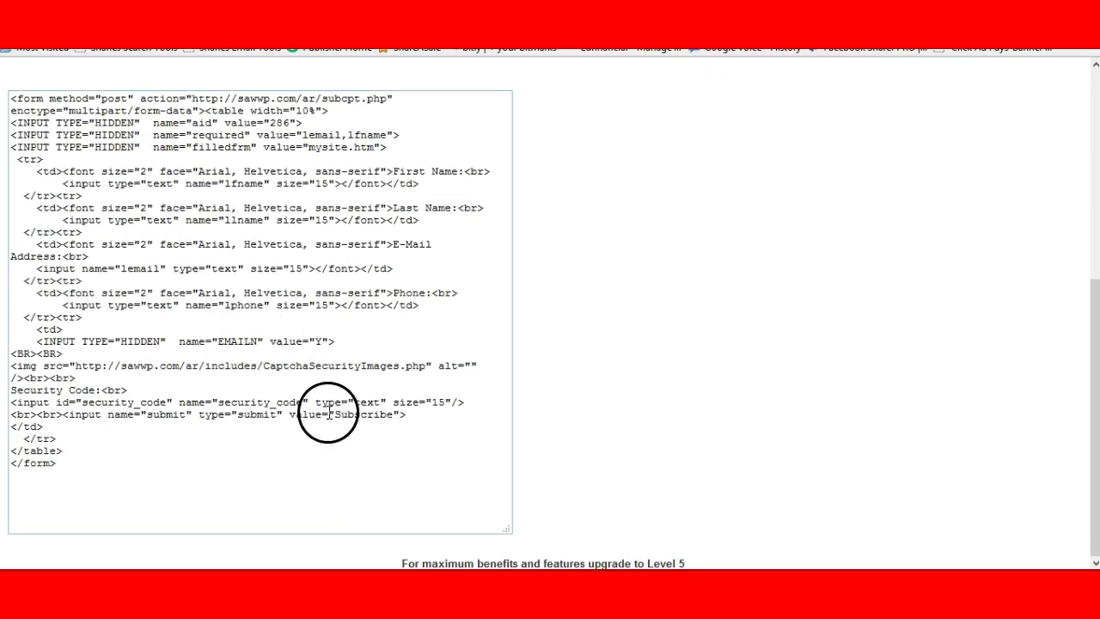
left_click_drag(336, 416, 393, 419)
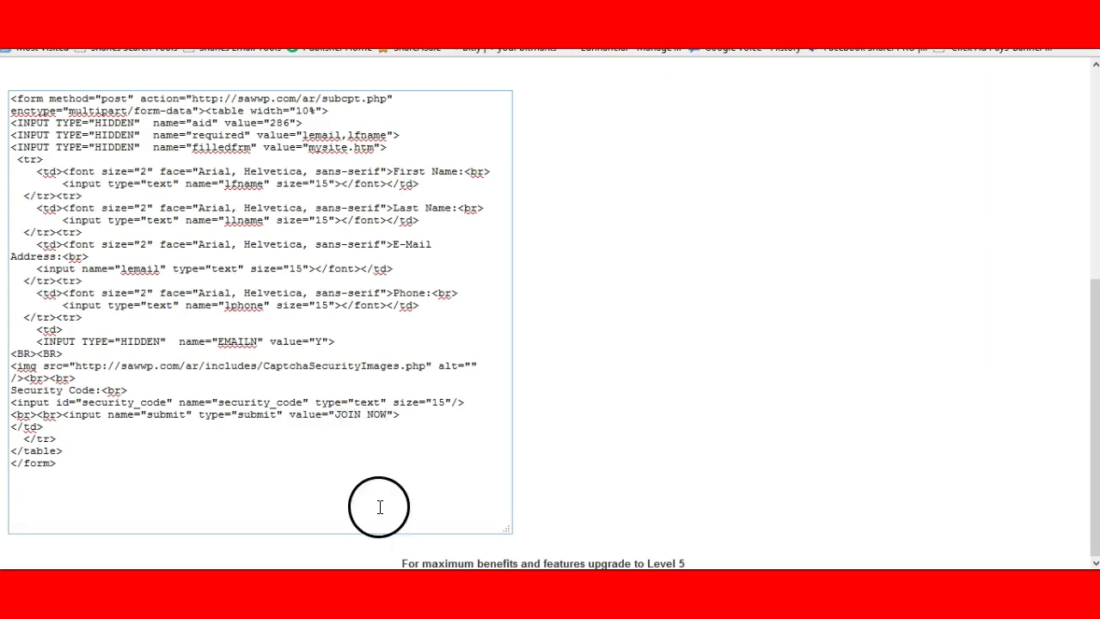
Step: Copy the entire signup form code from the autoresponder and paste it into the new landing page's Form html
right_click(321, 216)
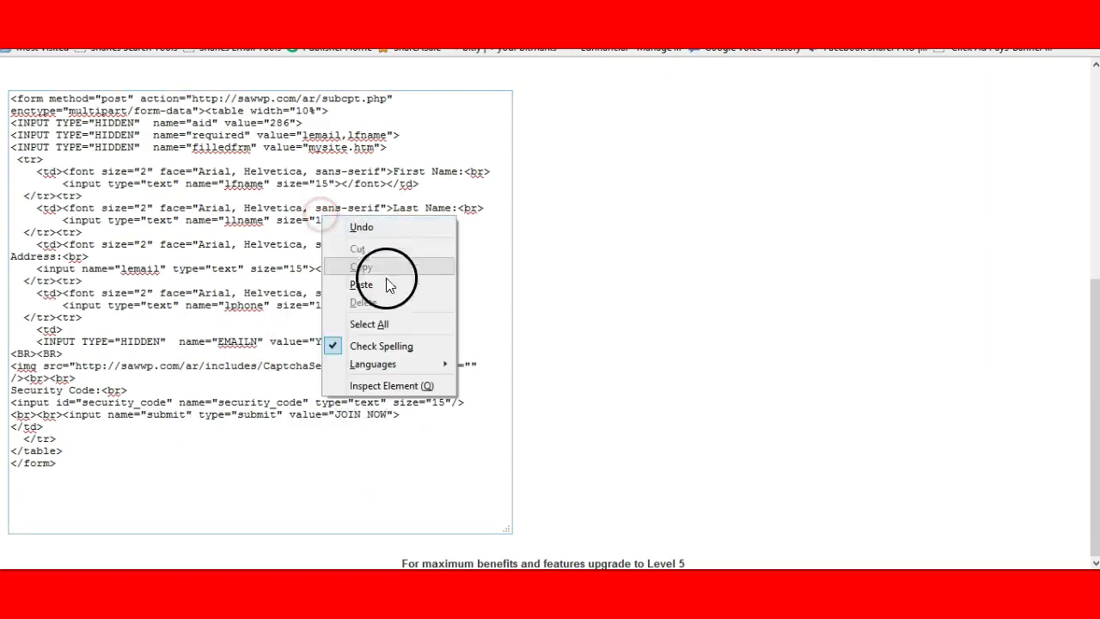
left_click(394, 324)
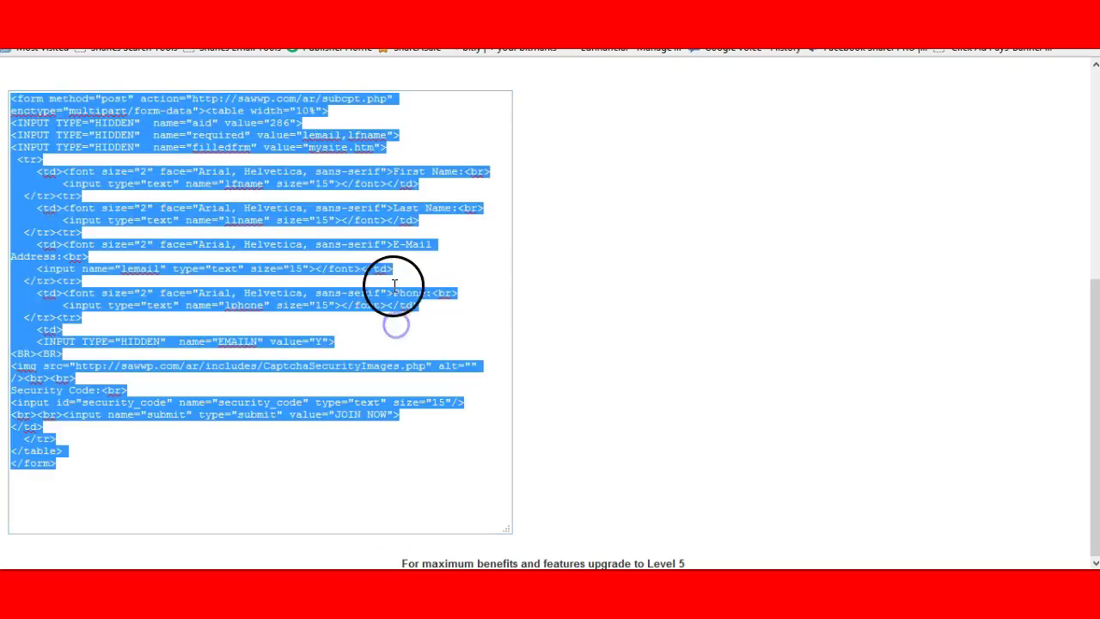
right_click(278, 215)
left_click(334, 268)
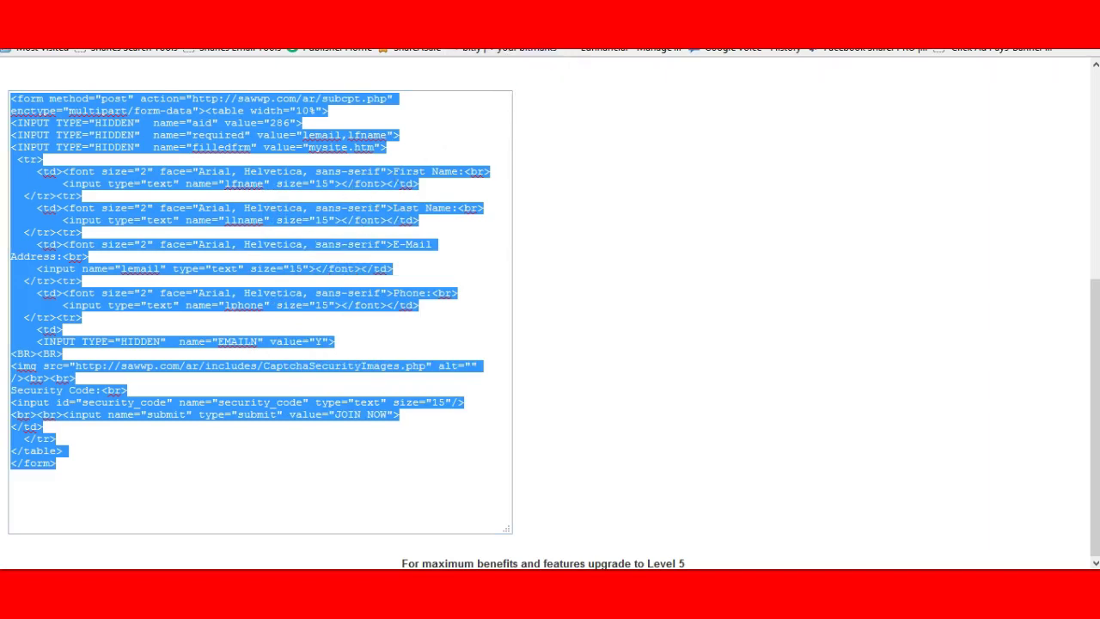
key("ctrl+Tab")
left_click(417, 233)
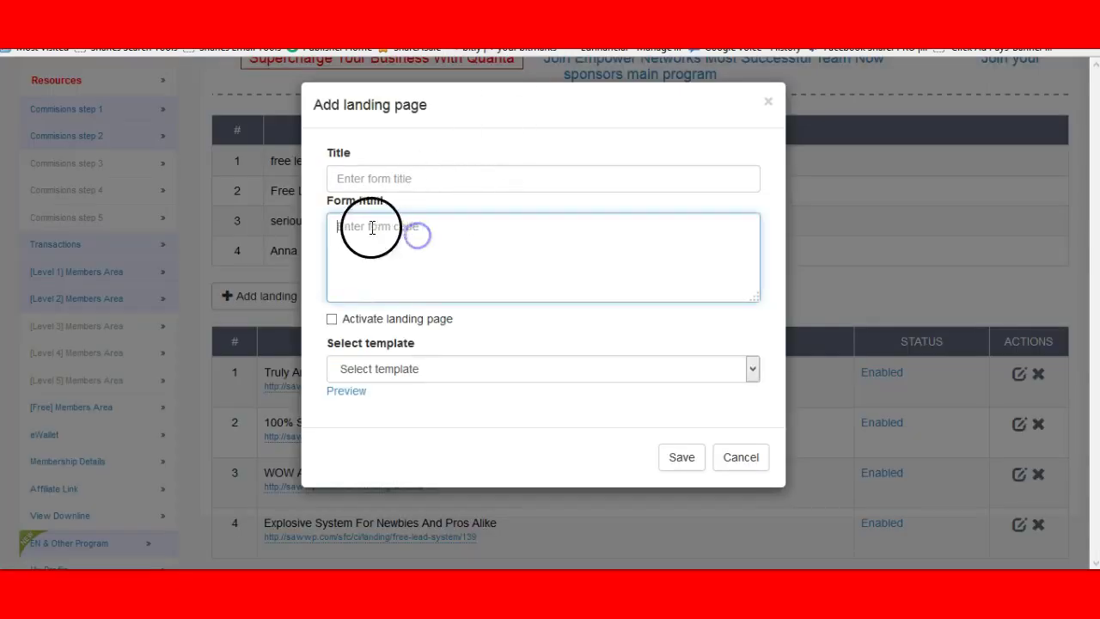
right_click(442, 235)
left_click(482, 306)
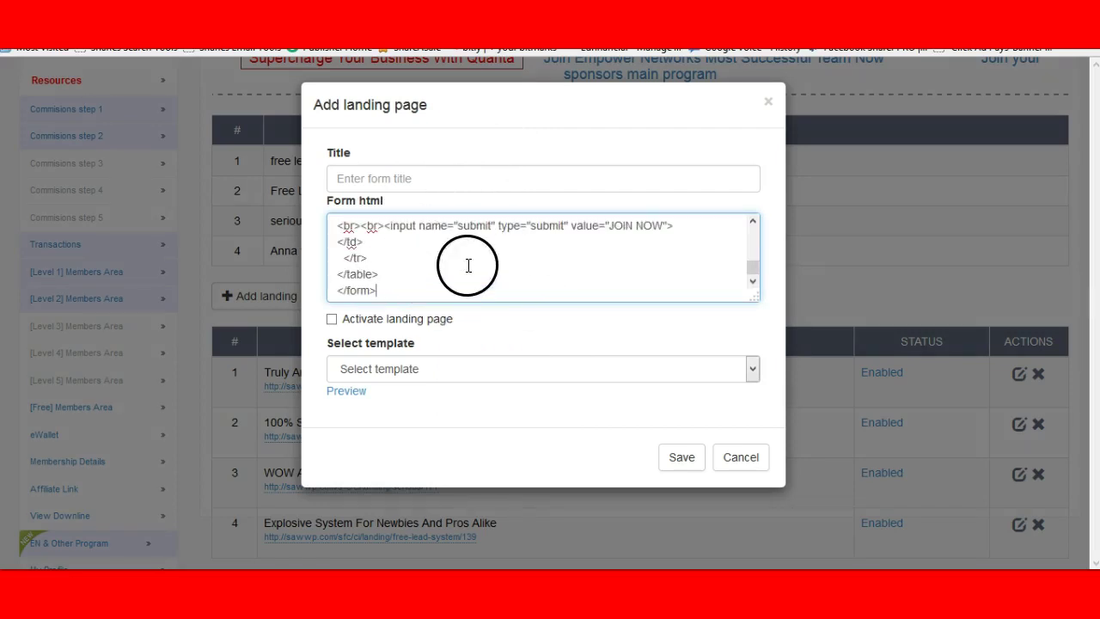
Step: Title the new landing page "Your Tilte Goes Here", activate it and select the Anna video template
left_click(385, 173)
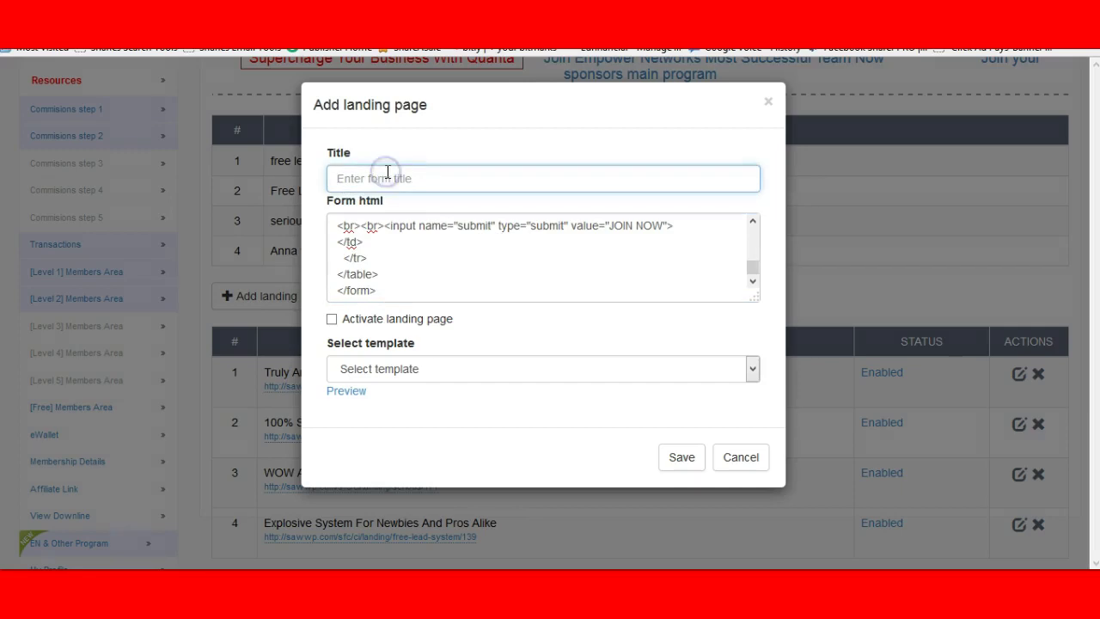
type("Your Tilte Goes Here")
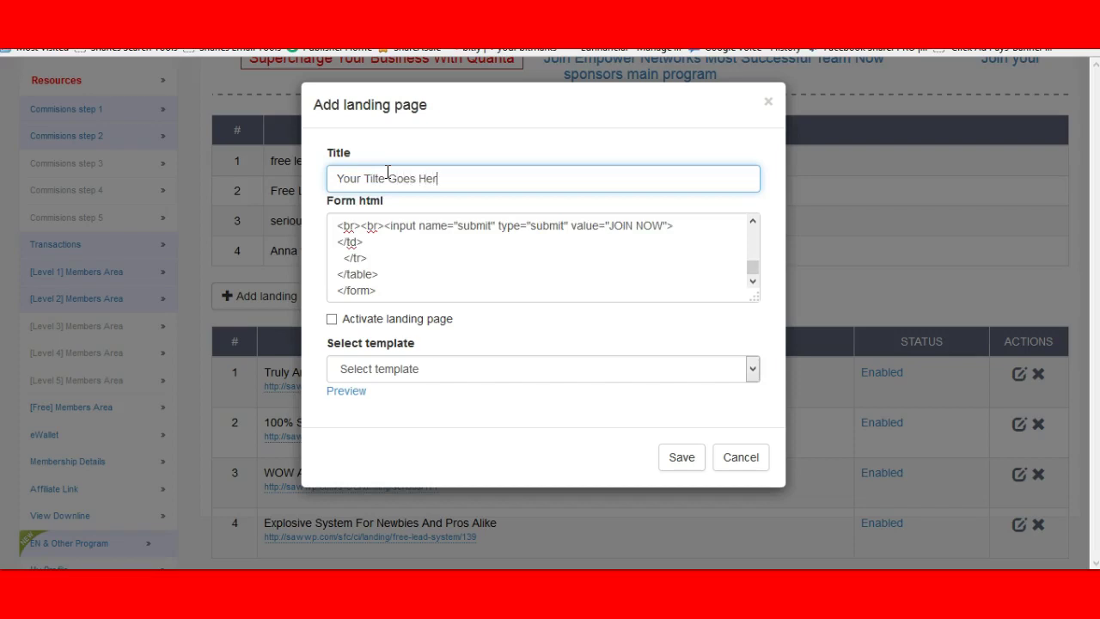
left_click(333, 319)
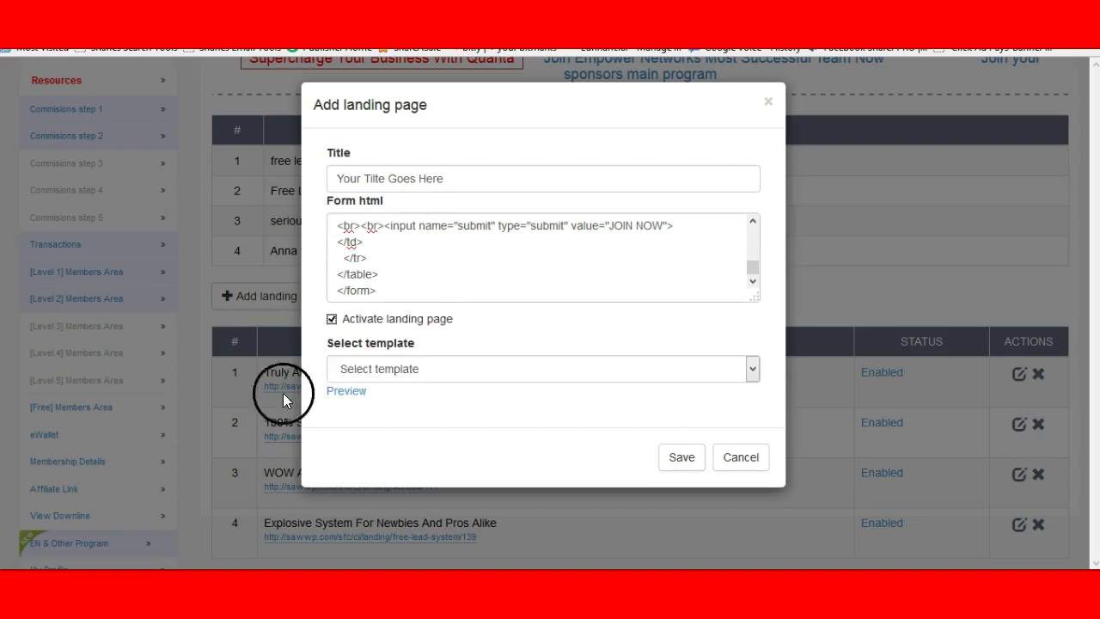
left_click(751, 373)
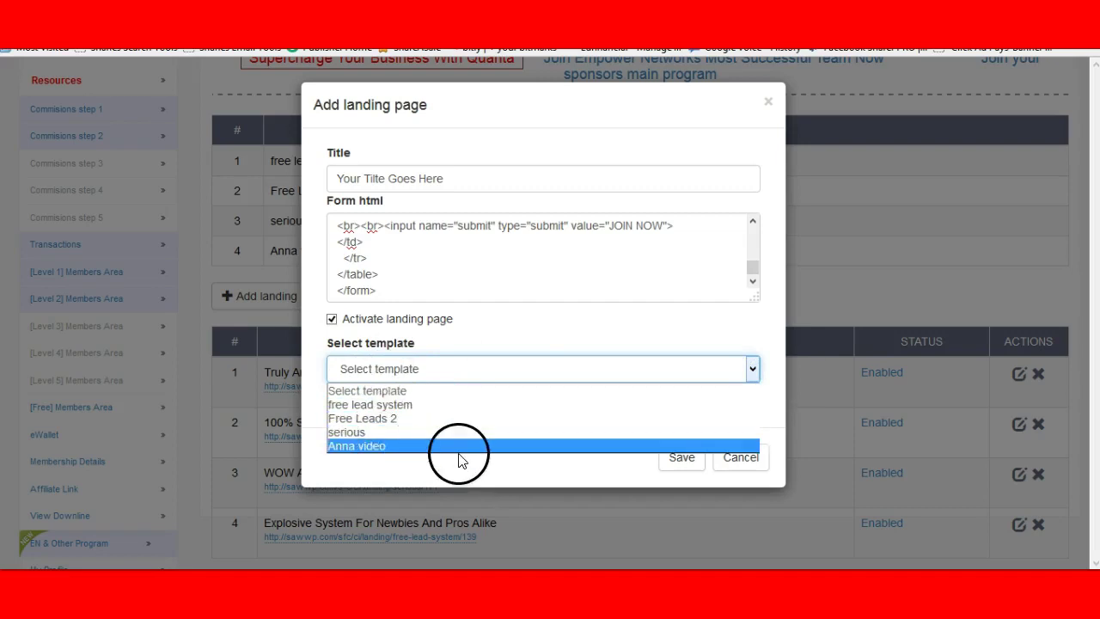
left_click(371, 446)
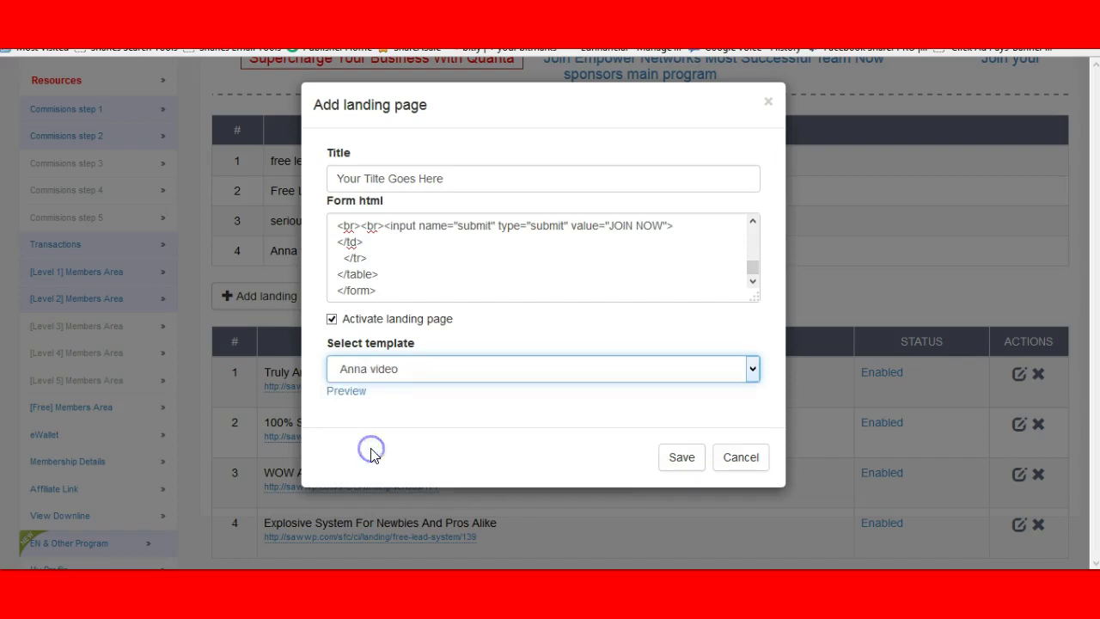
Step: Save the new landing page, confirm saving, and open the page from its link in the landing page list
left_click(674, 462)
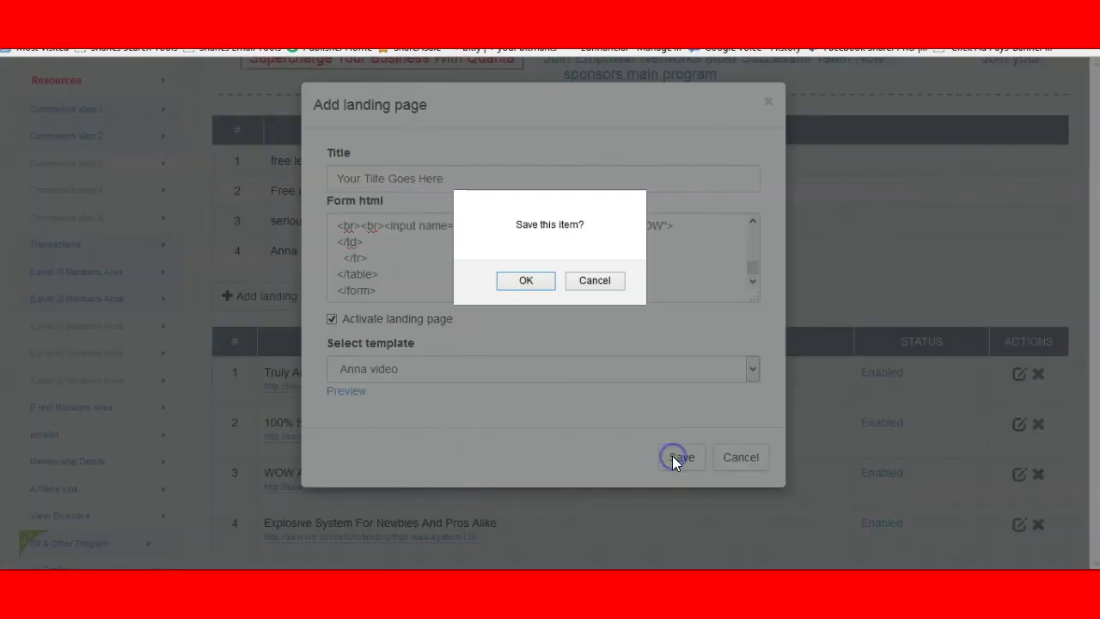
left_click(524, 282)
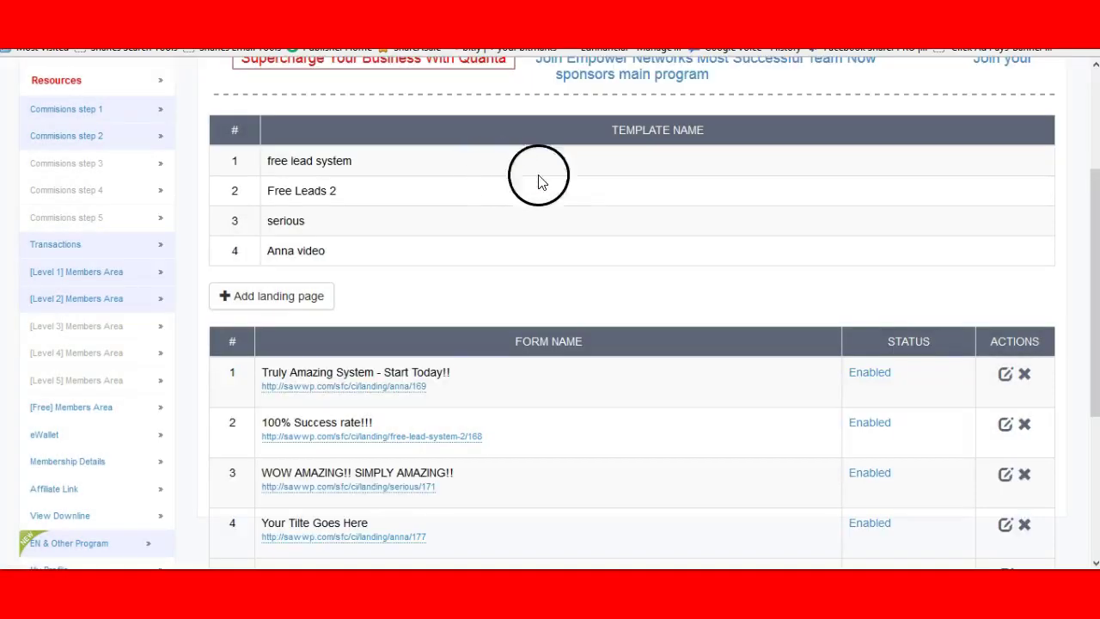
scroll(634, 311, "down", 1)
scroll(634, 311, "down", 2)
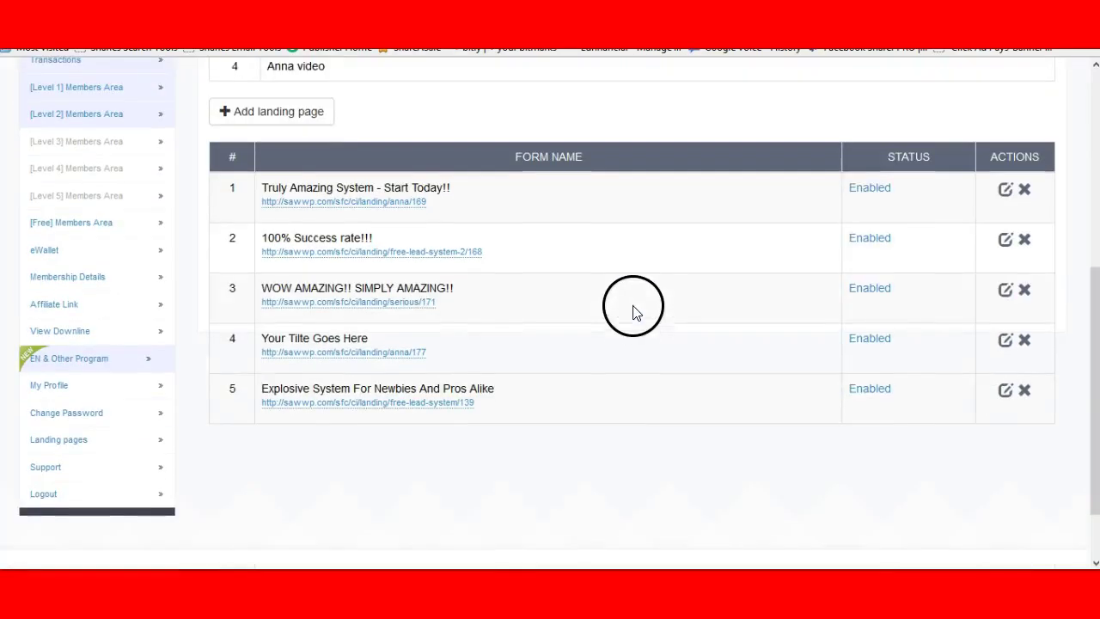
left_click(342, 353)
left_click(457, 337)
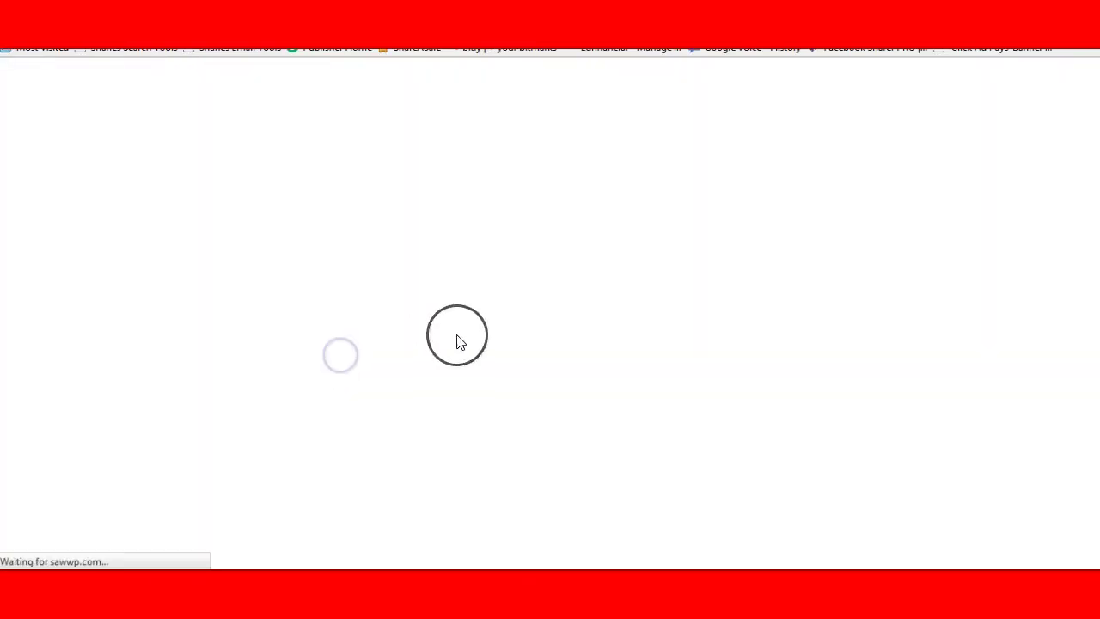
left_click(456, 334)
left_click(503, 282)
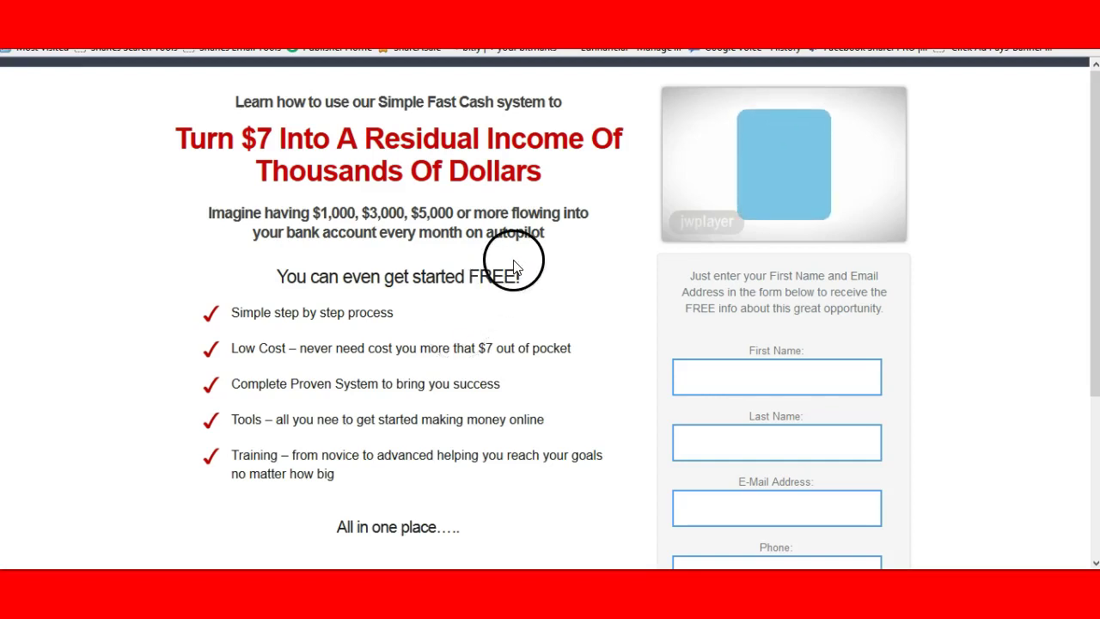
Step: Pause the landing page's video, review its signup form and compare the JOIN NOW button with the autoresponder form code
left_click(872, 160)
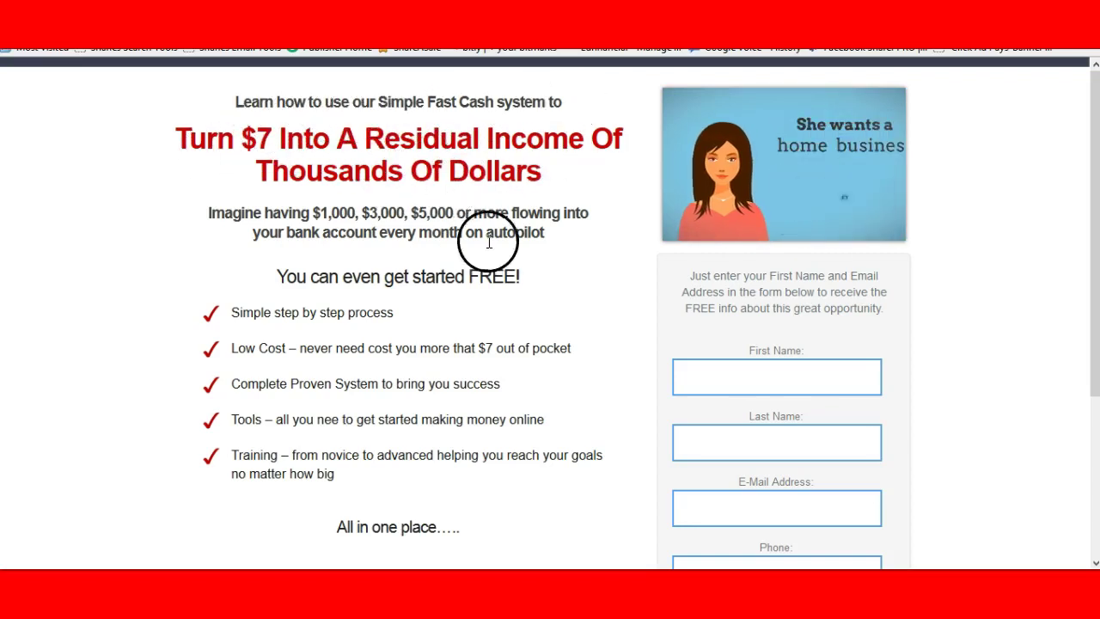
scroll(601, 343, "down", 5)
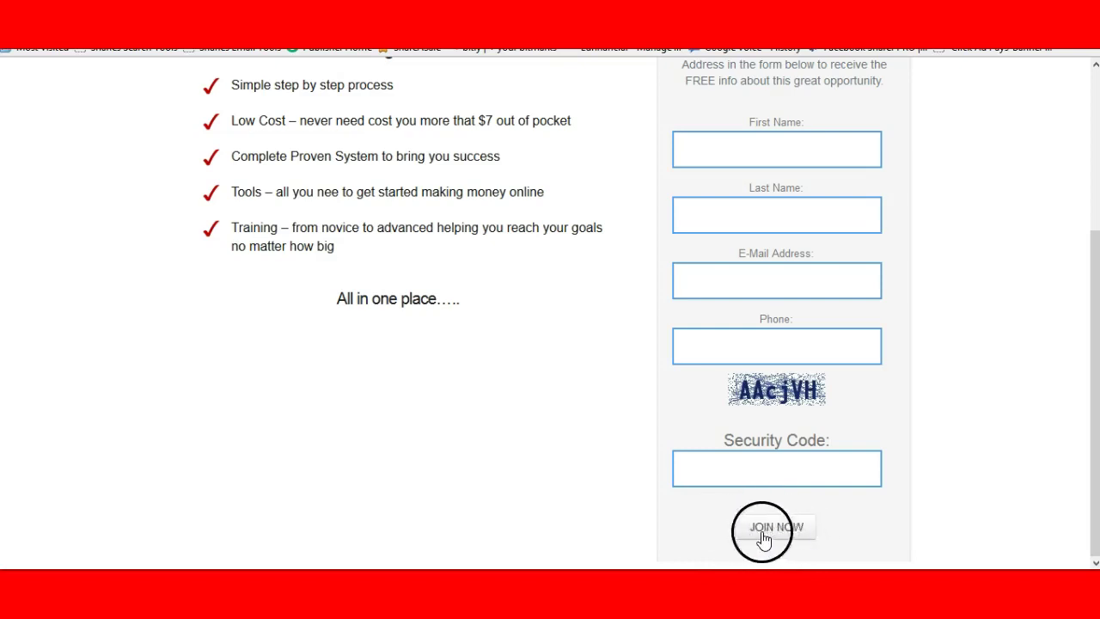
scroll(490, 455, "up", 3)
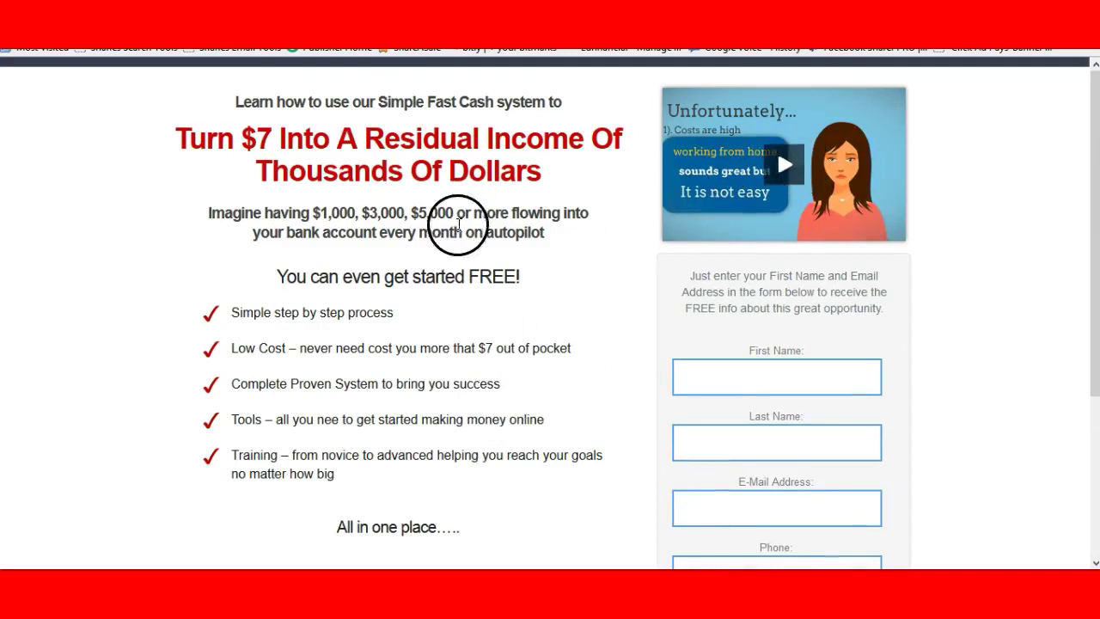
scroll(513, 256, "down", 3)
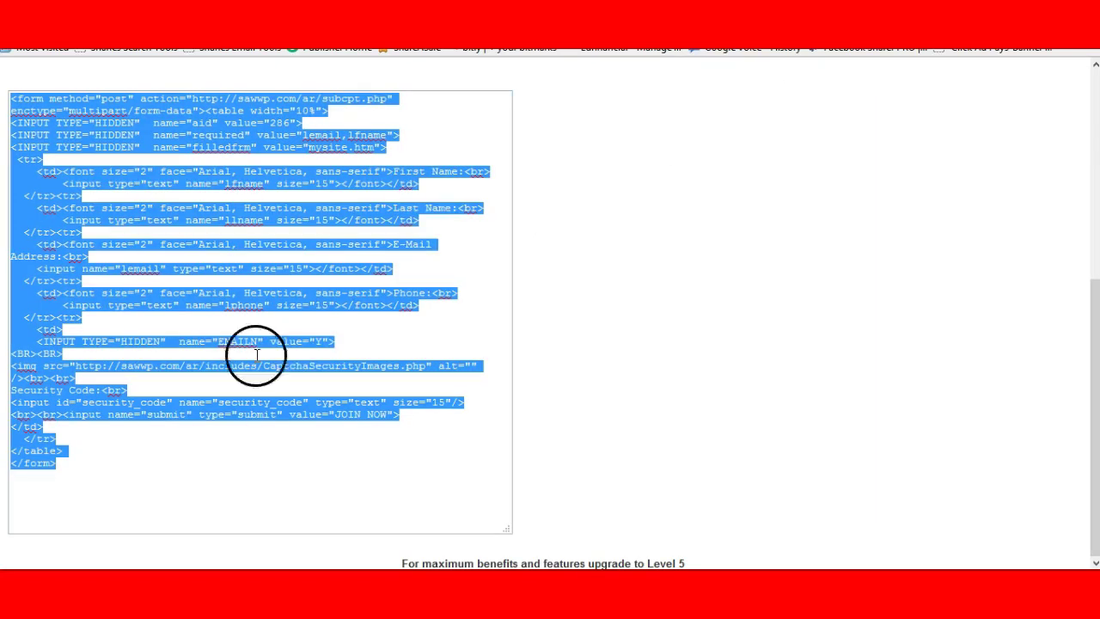
left_click(289, 481)
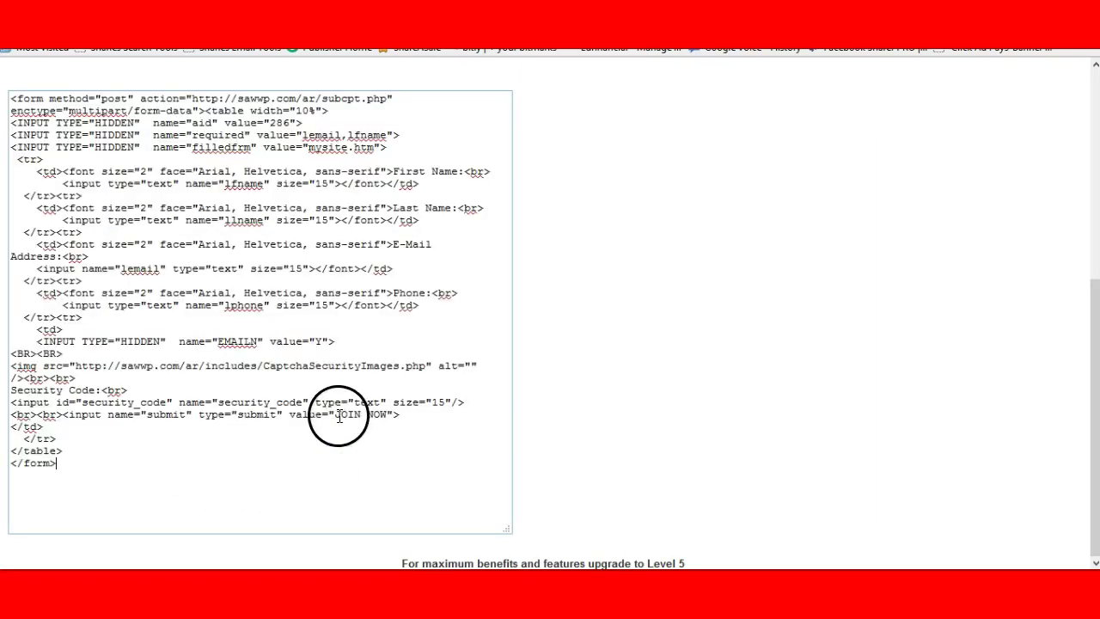
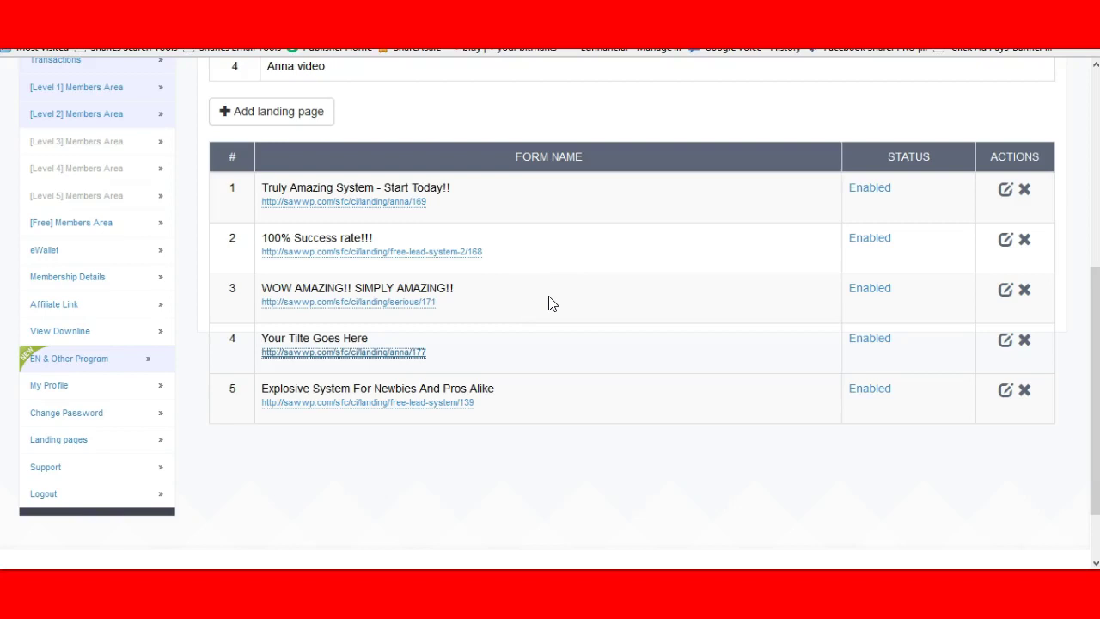
left_click(572, 294)
scroll(592, 322, "up", 2)
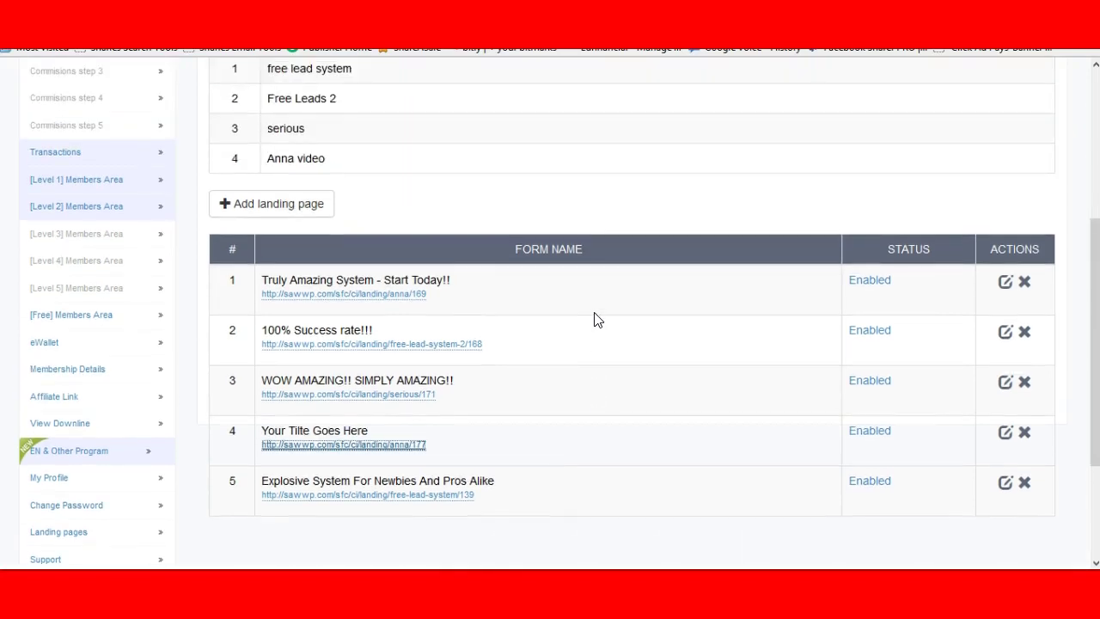
scroll(598, 320, "down", 2)
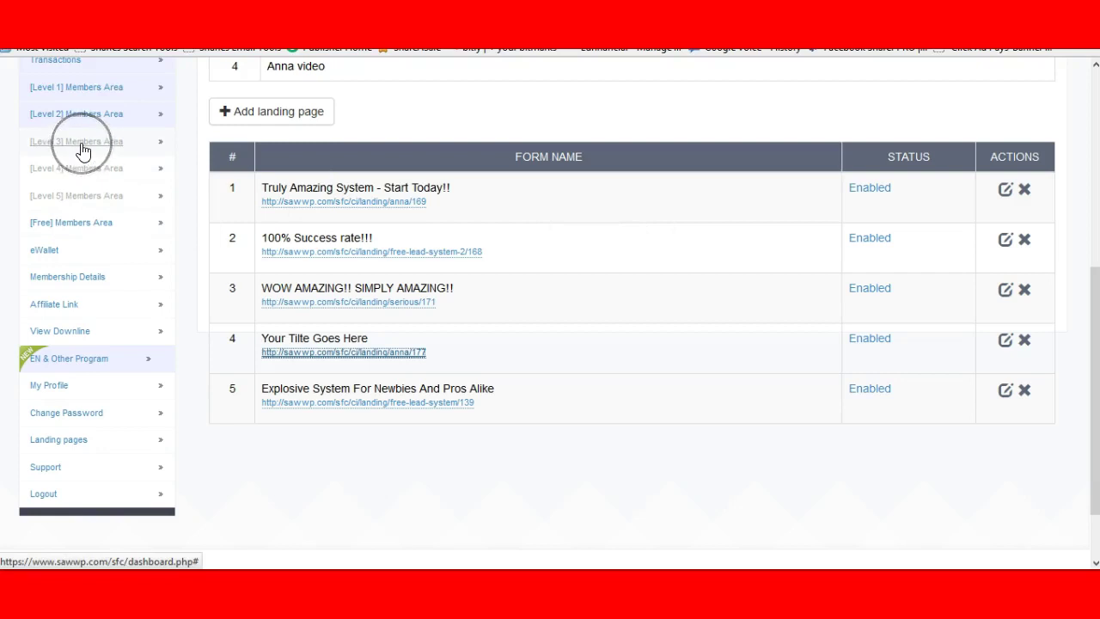
left_click(49, 145)
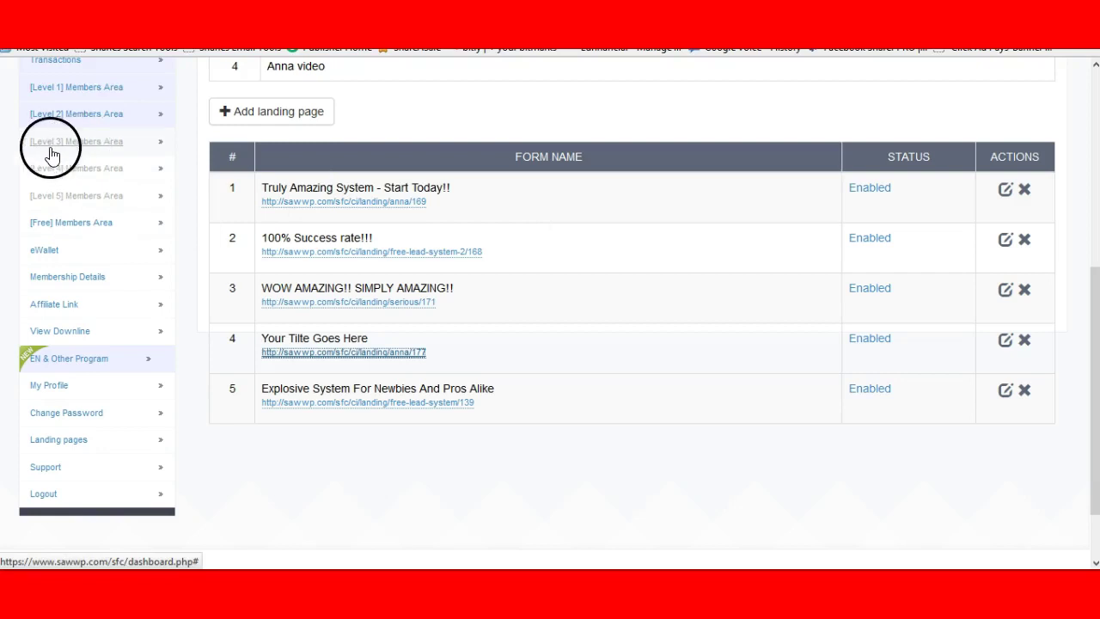
left_click(92, 143)
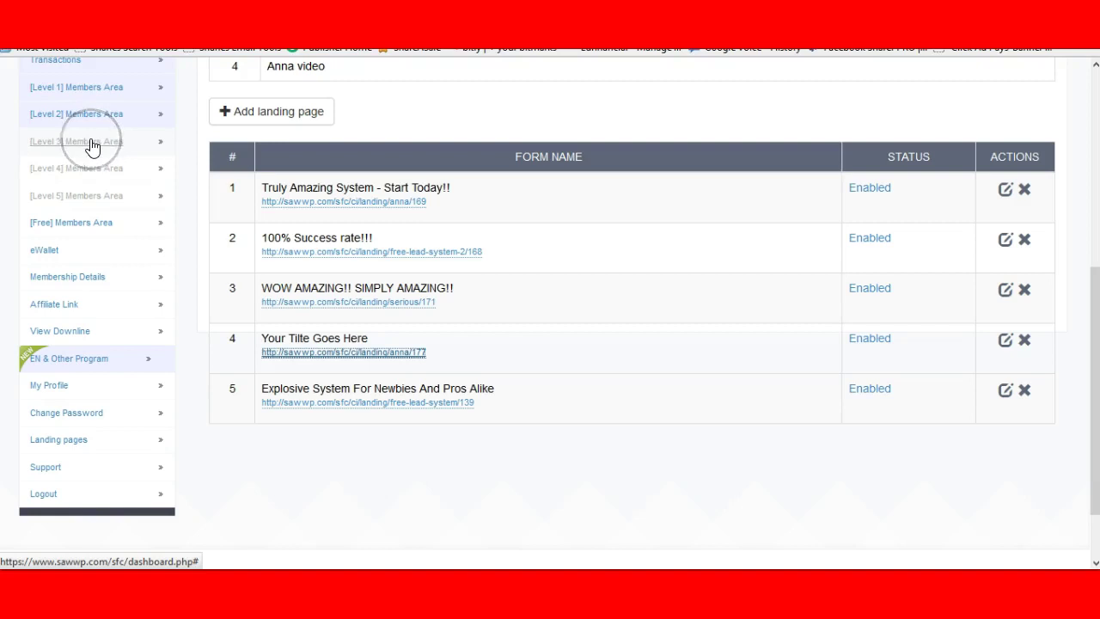
left_click(83, 152)
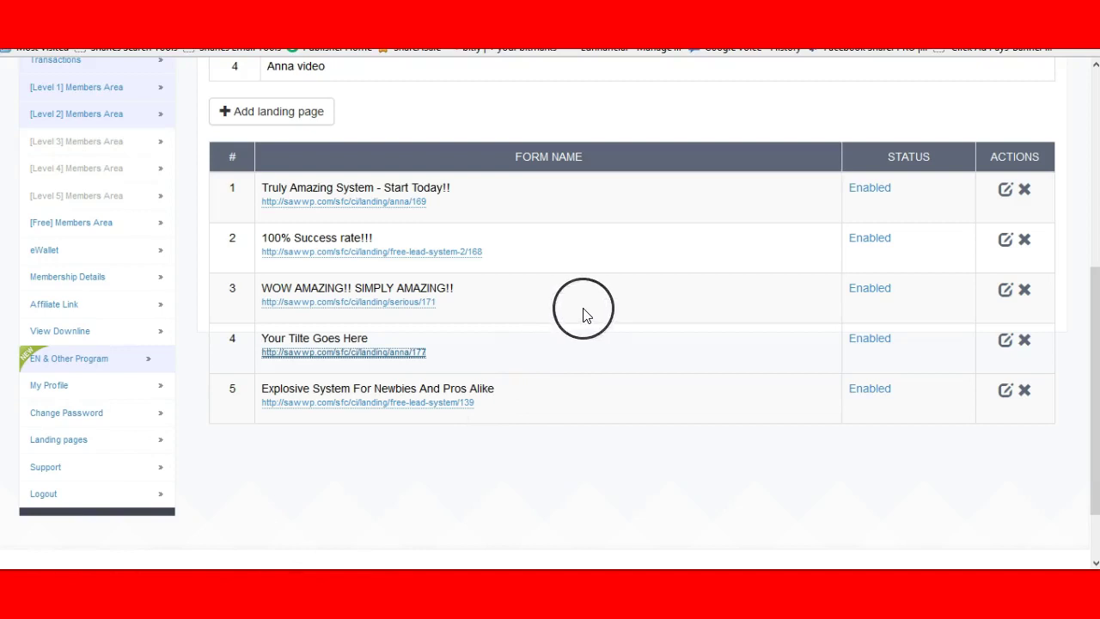
scroll(582, 315, "up", 2)
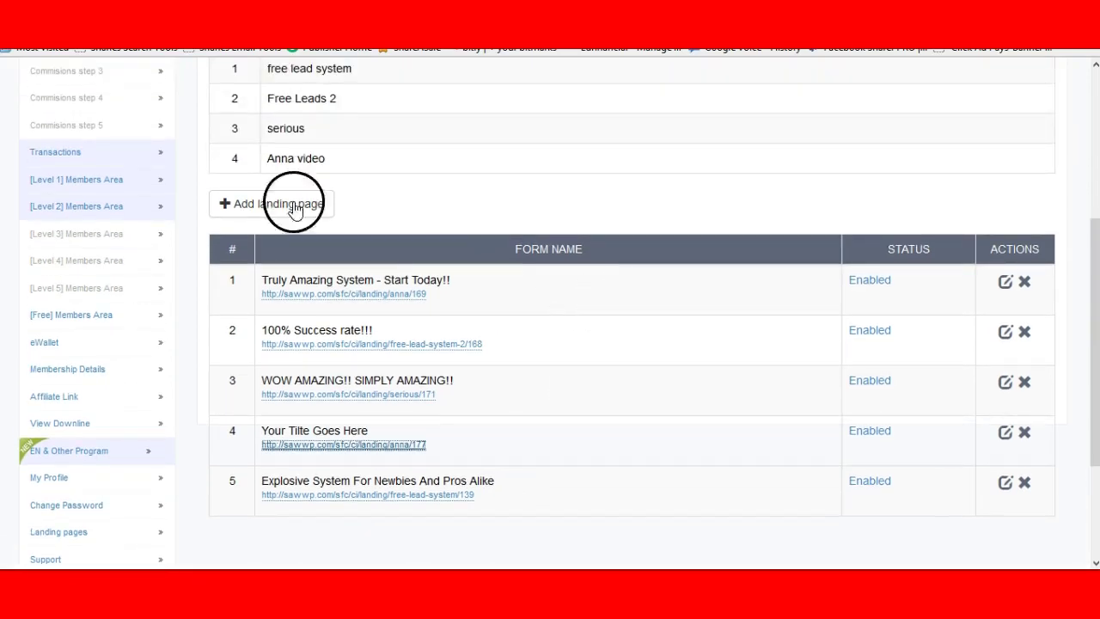
scroll(593, 253, "down", 3)
scroll(599, 264, "up", 2)
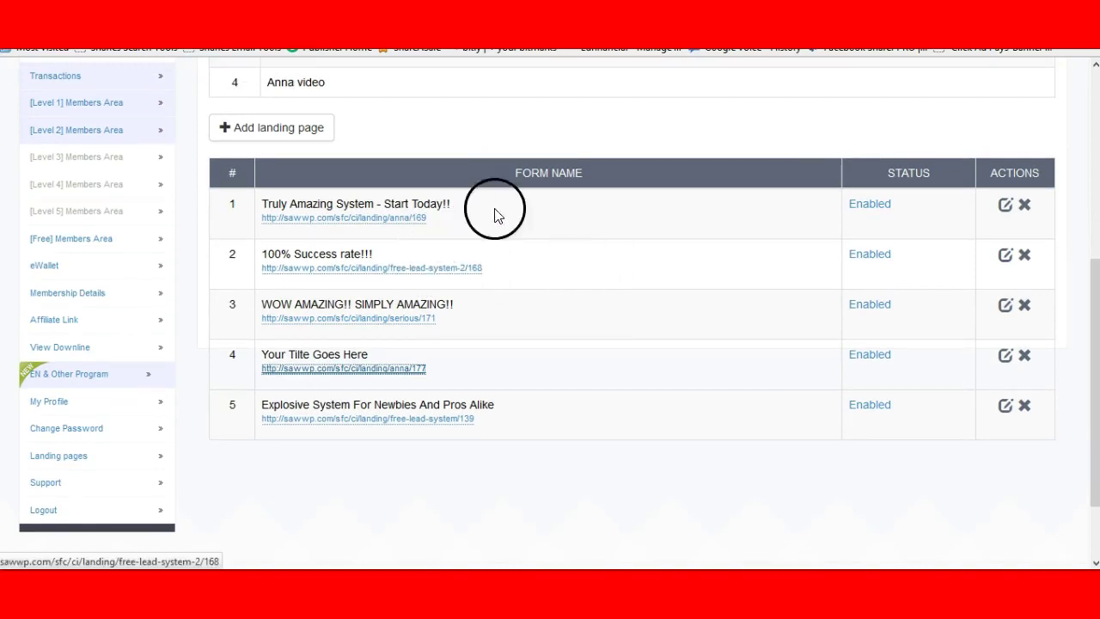
Step: Open the Tools page of the Free Members Area and look through its folders
left_click(70, 239)
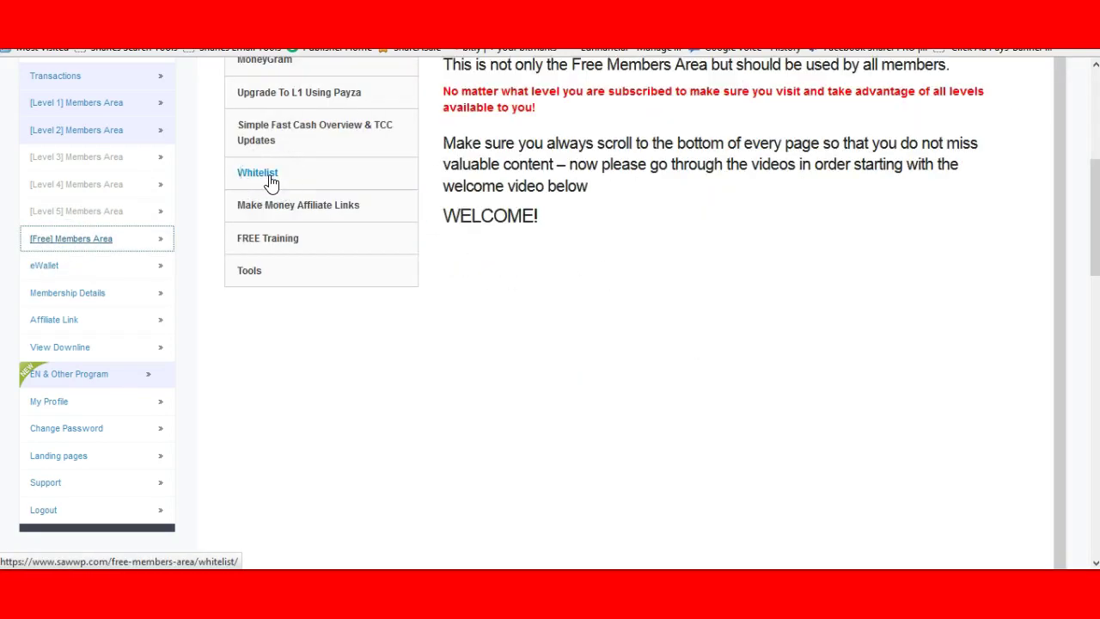
left_click(251, 272)
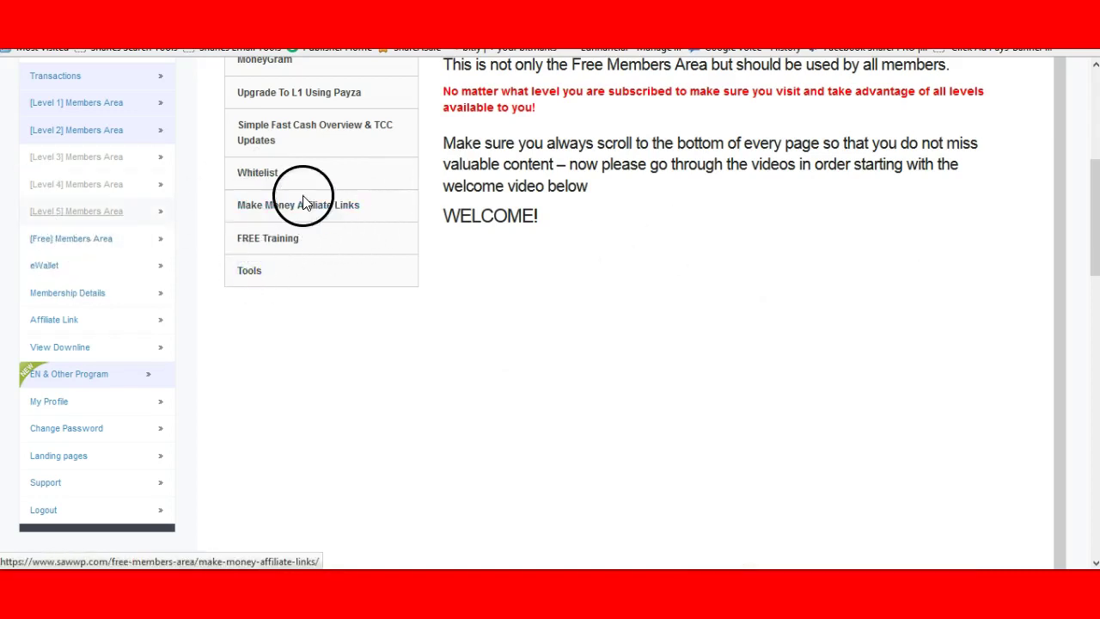
scroll(309, 185, "up", 2)
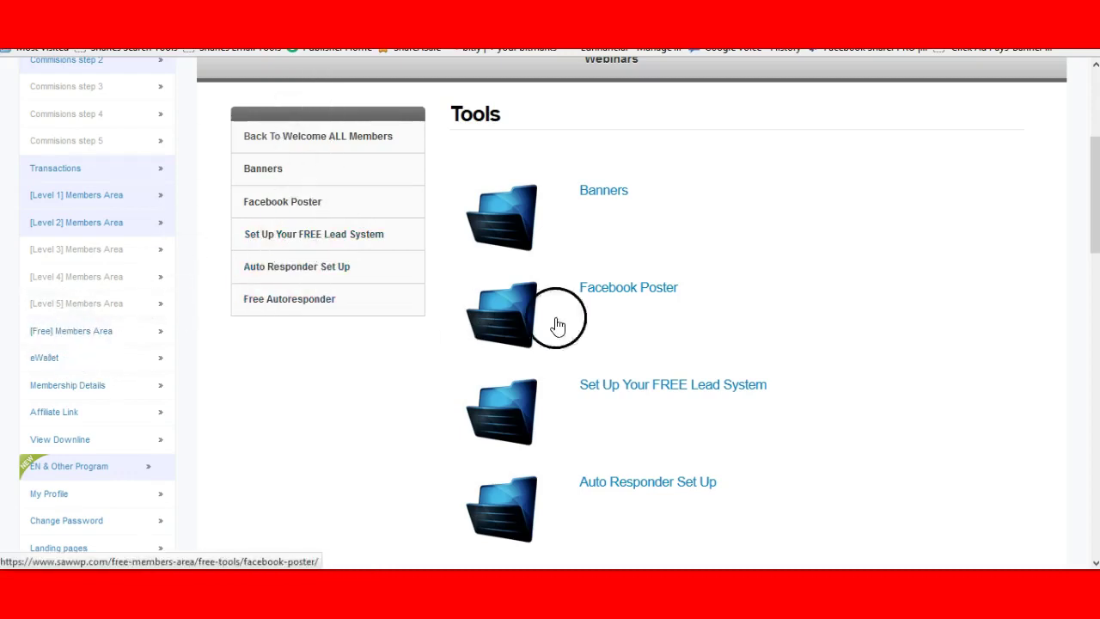
scroll(640, 303, "down", 3)
scroll(638, 302, "down", 2)
scroll(315, 381, "up", 7)
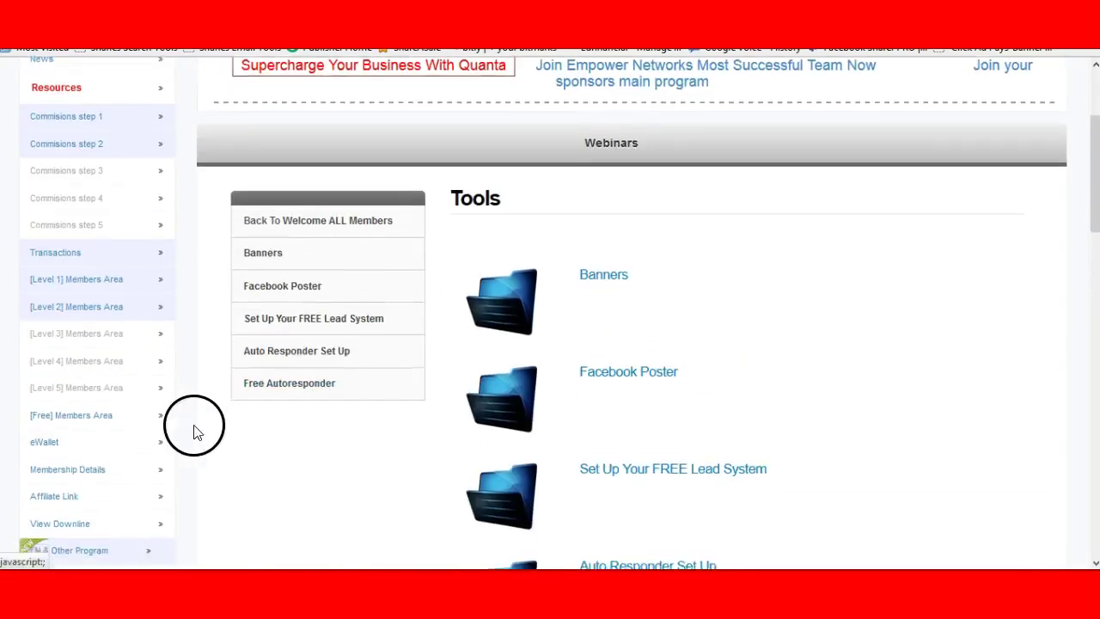
Step: Return to the Free Members Area and open the Marketing section of its FREE Training
scroll(255, 374, "down", 4)
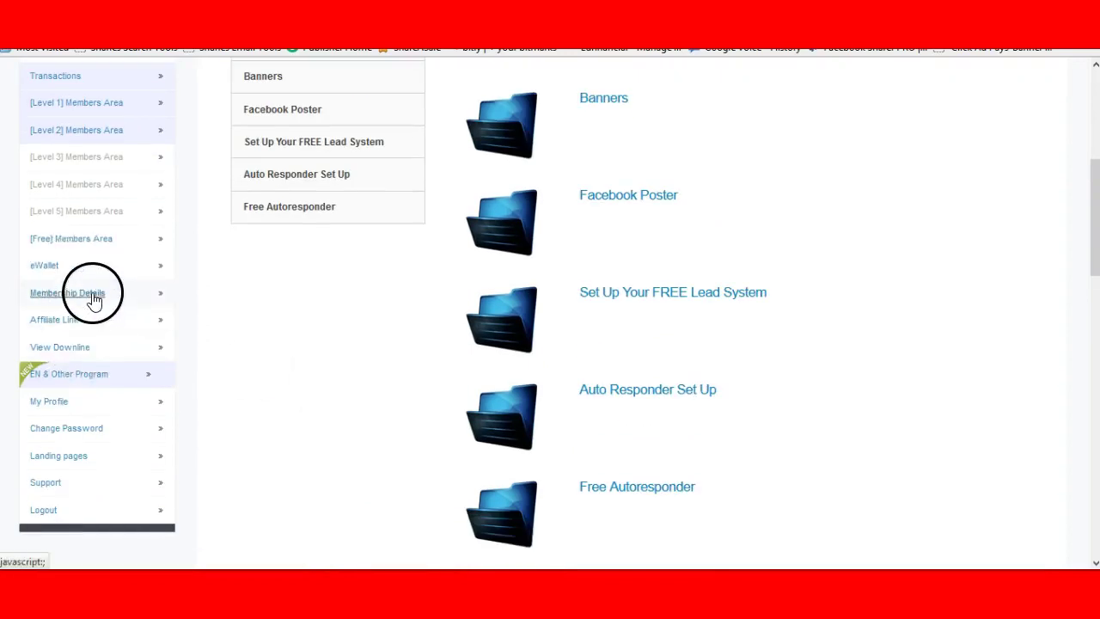
left_click(95, 240)
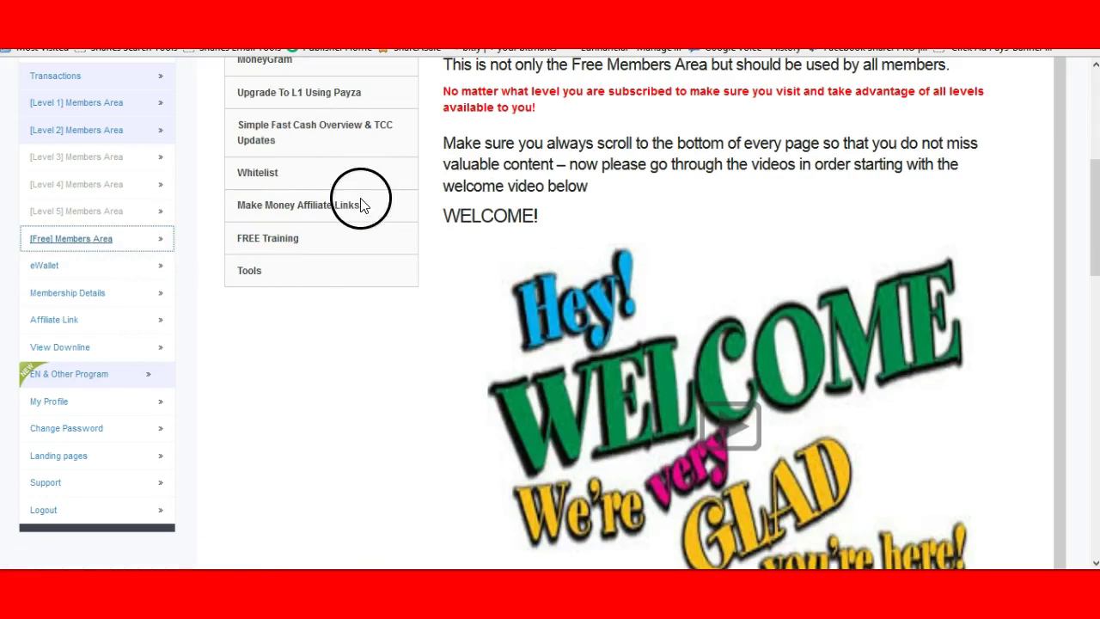
scroll(344, 224, "up", 2)
left_click(273, 336)
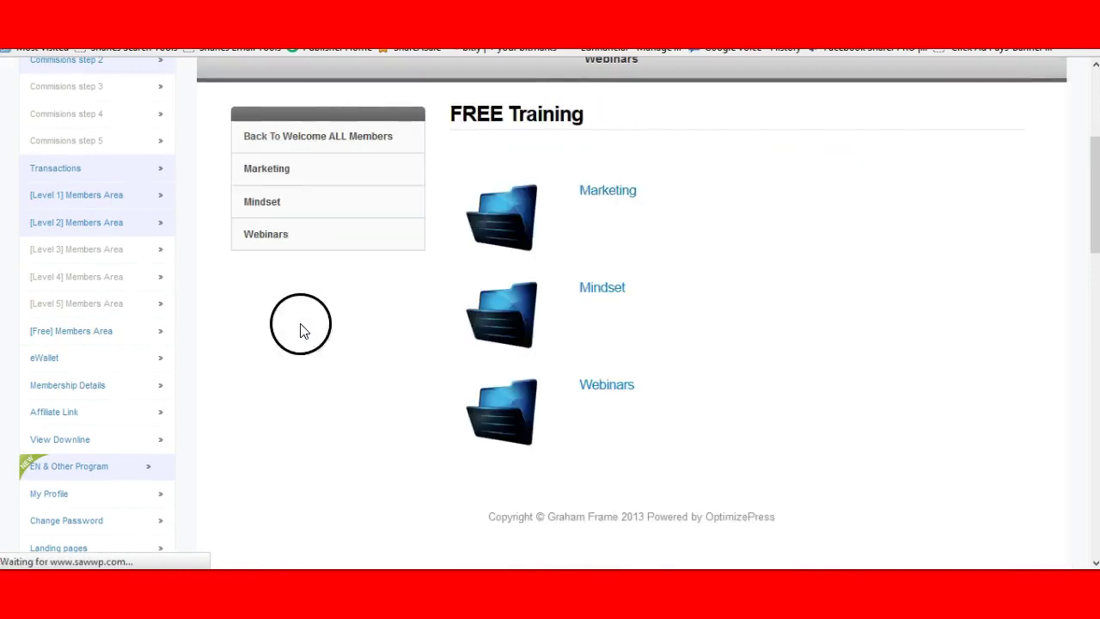
left_click(610, 193)
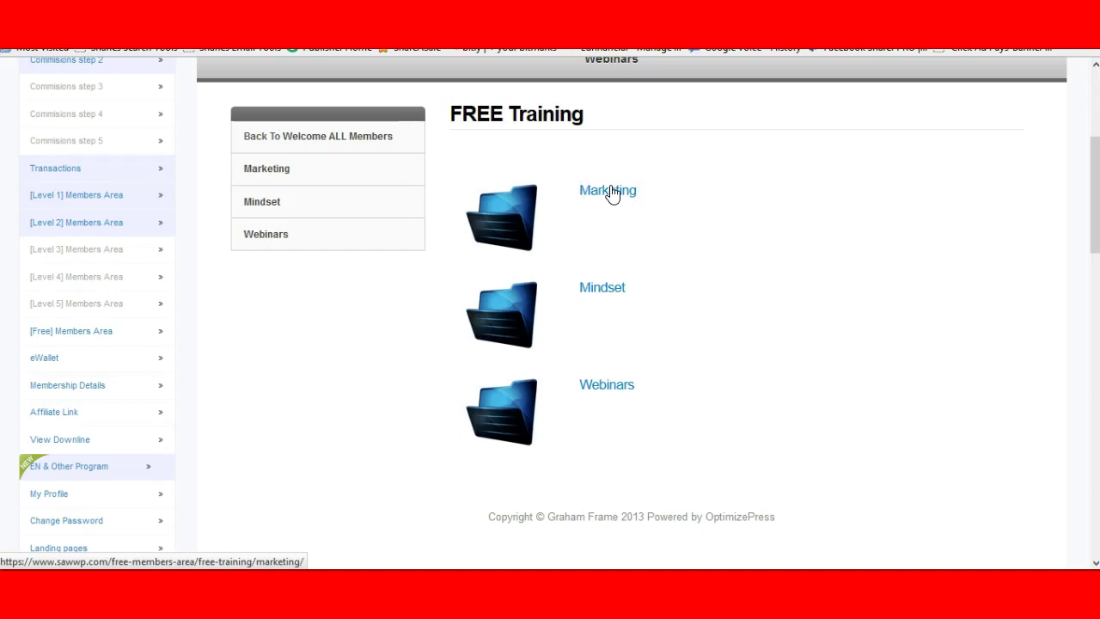
left_click(611, 194)
left_click(612, 195)
left_click(613, 196)
left_click(615, 199)
left_click(621, 241)
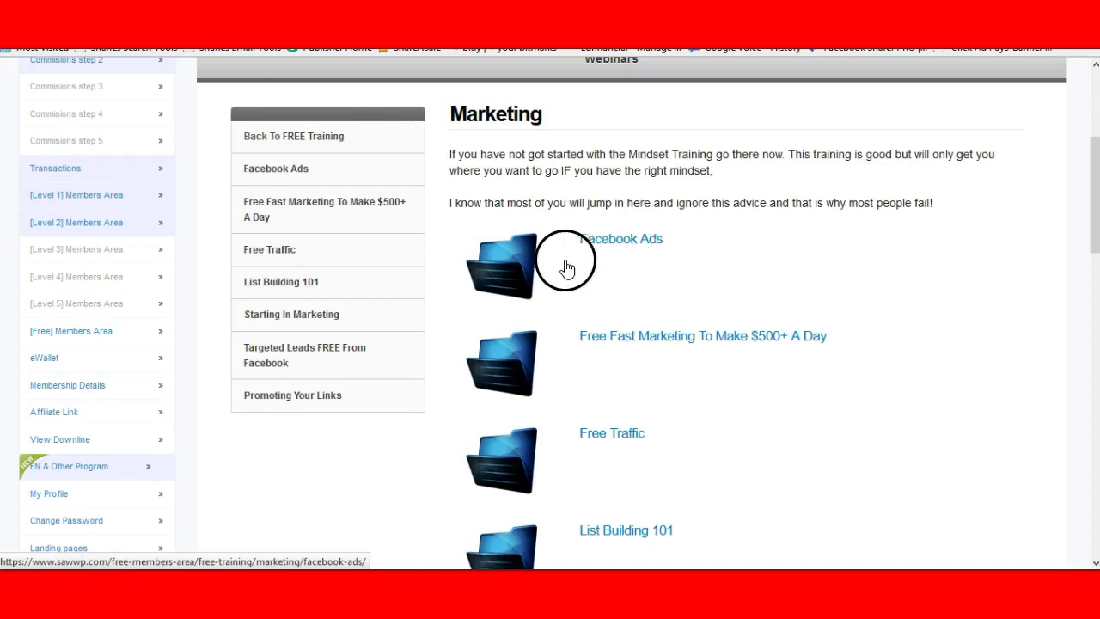
Step: Look through the marketing training topics, from Facebook Ads down to Promoting Your Links
scroll(619, 243, "down", 1)
scroll(617, 242, "down", 2)
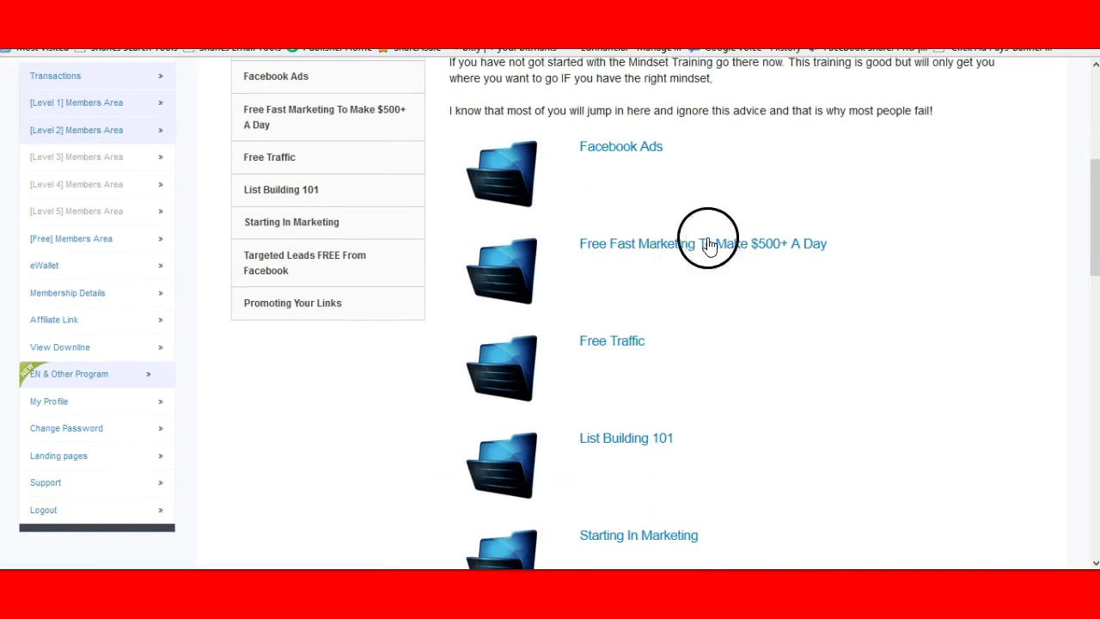
left_click(724, 252)
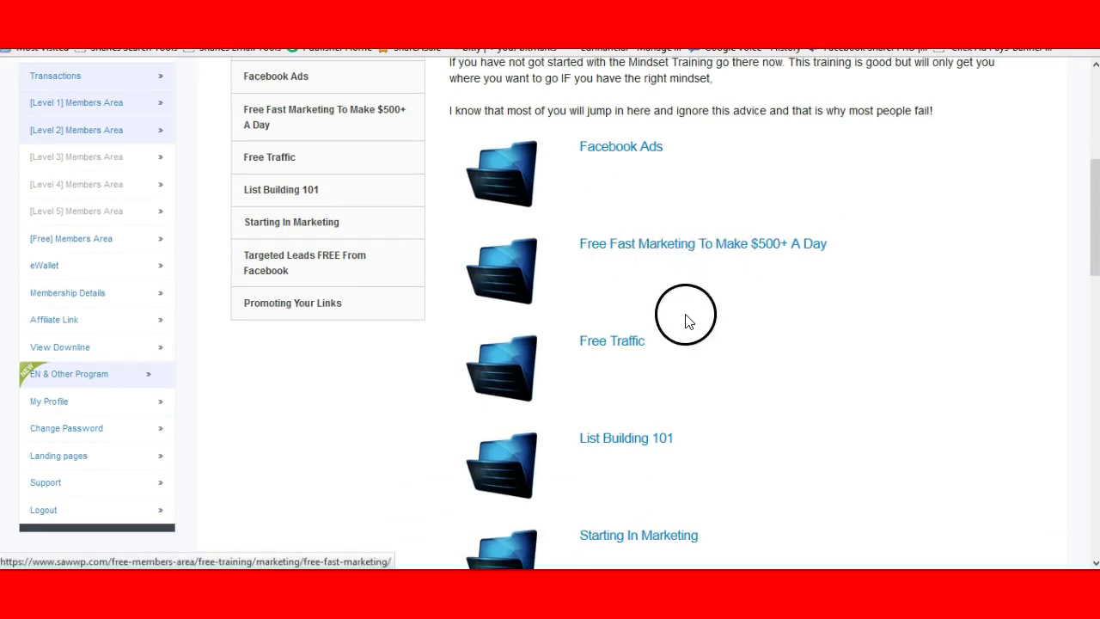
scroll(834, 326, "down", 2)
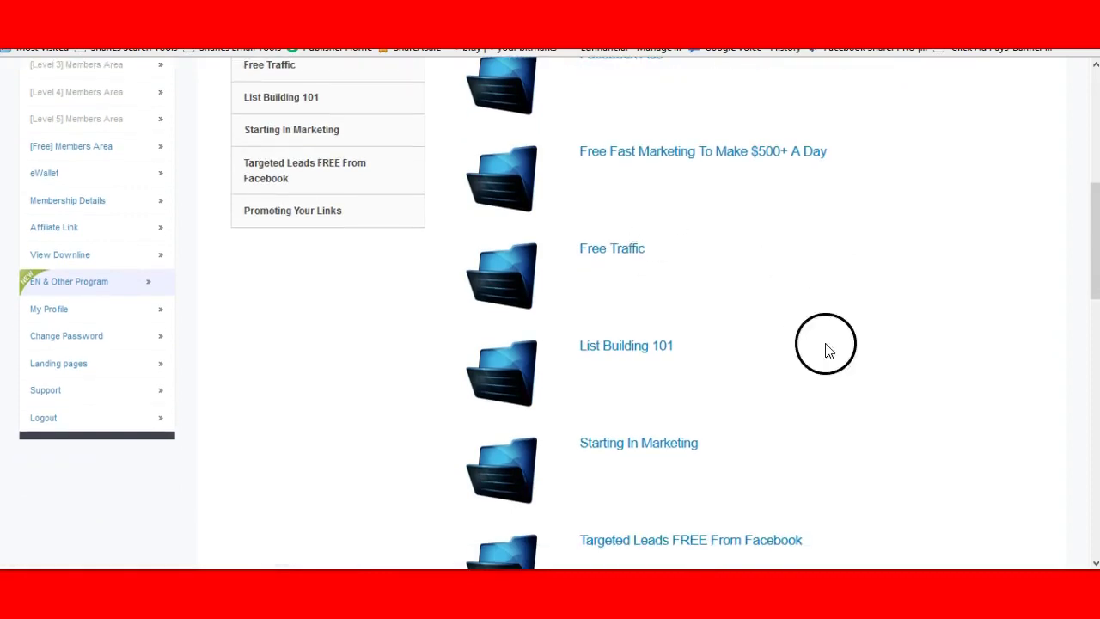
scroll(748, 355, "down", 2)
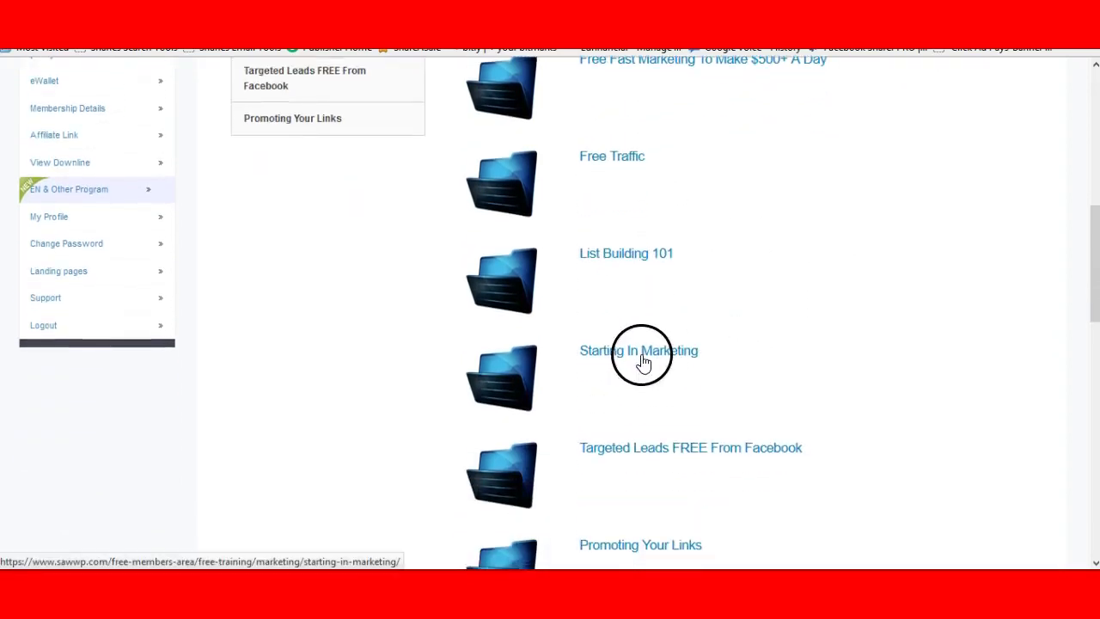
scroll(829, 352, "down", 2)
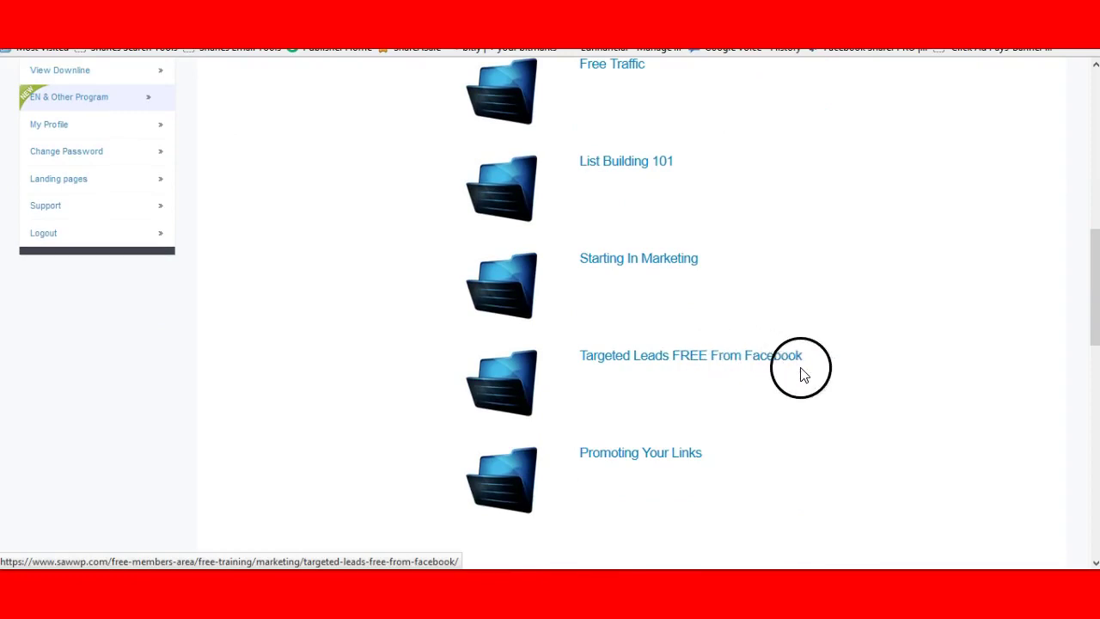
scroll(867, 425, "up", 8)
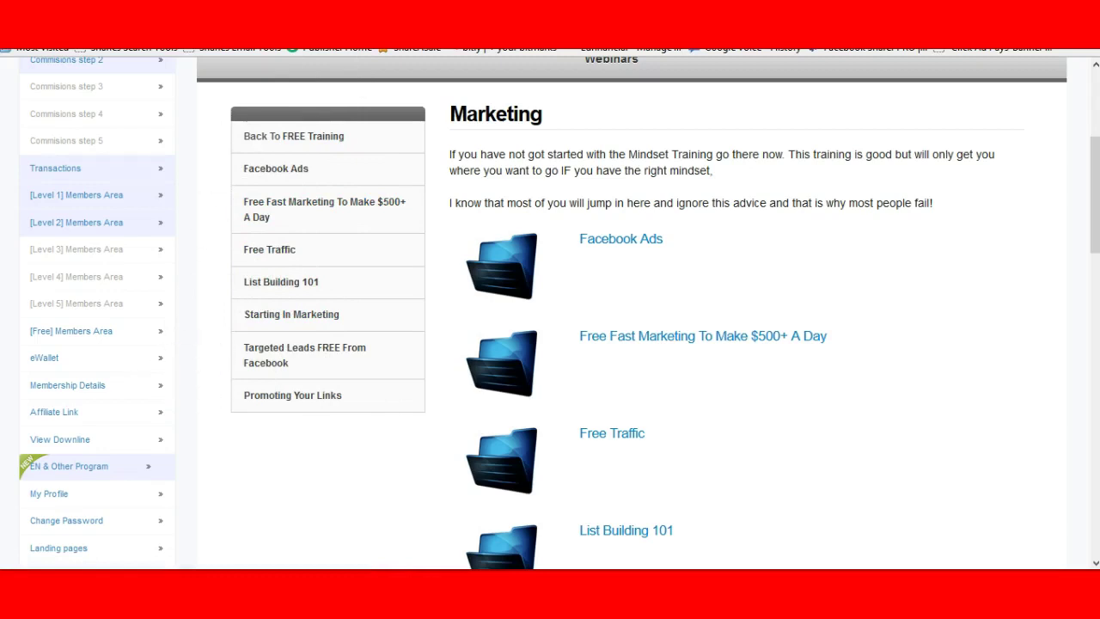
Step: Go back to the Free Members Area and reopen its FREE Training page
scroll(258, 289, "down", 2)
left_click(93, 243)
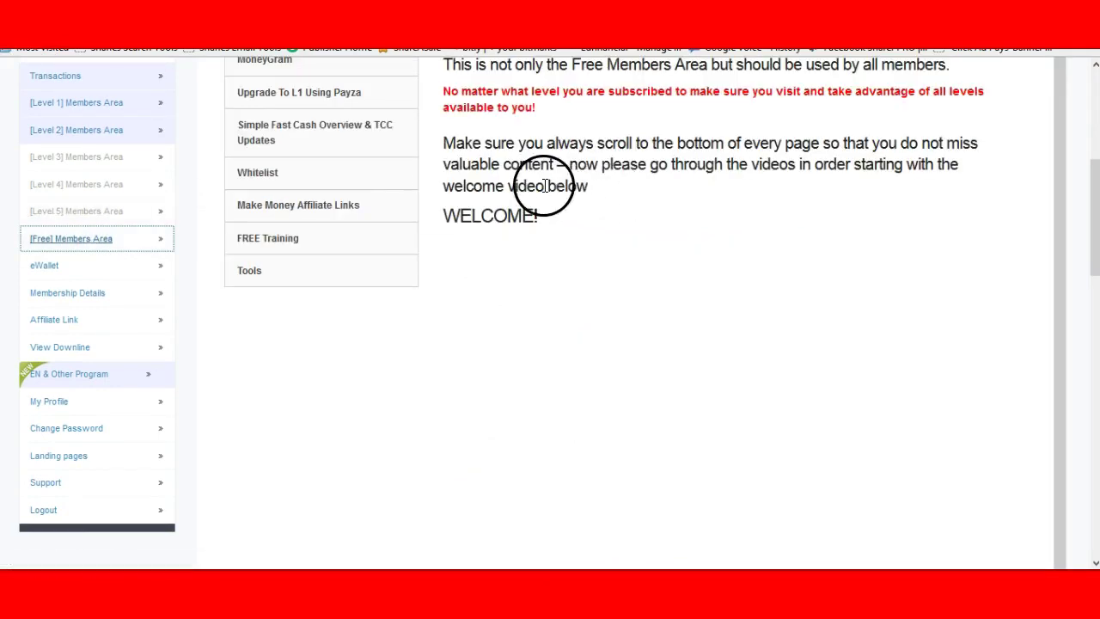
left_click(277, 240)
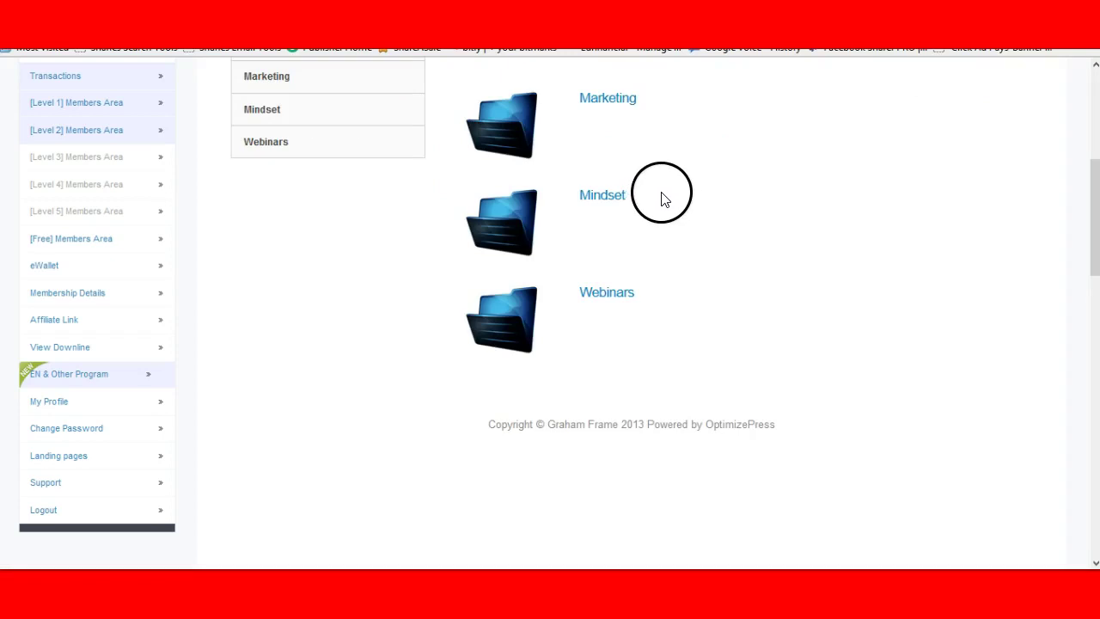
Step: Open the Mindset section of the FREE Training and look through its folders, from Millionaire Mindset to Golden Pillars
left_click(615, 197)
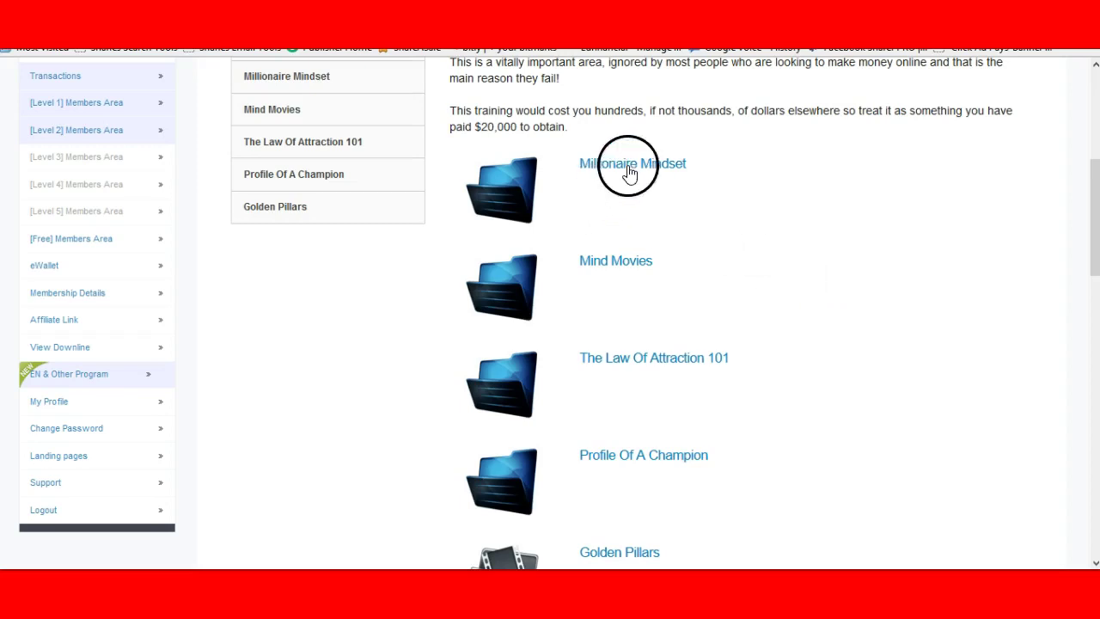
scroll(730, 263, "down", 2)
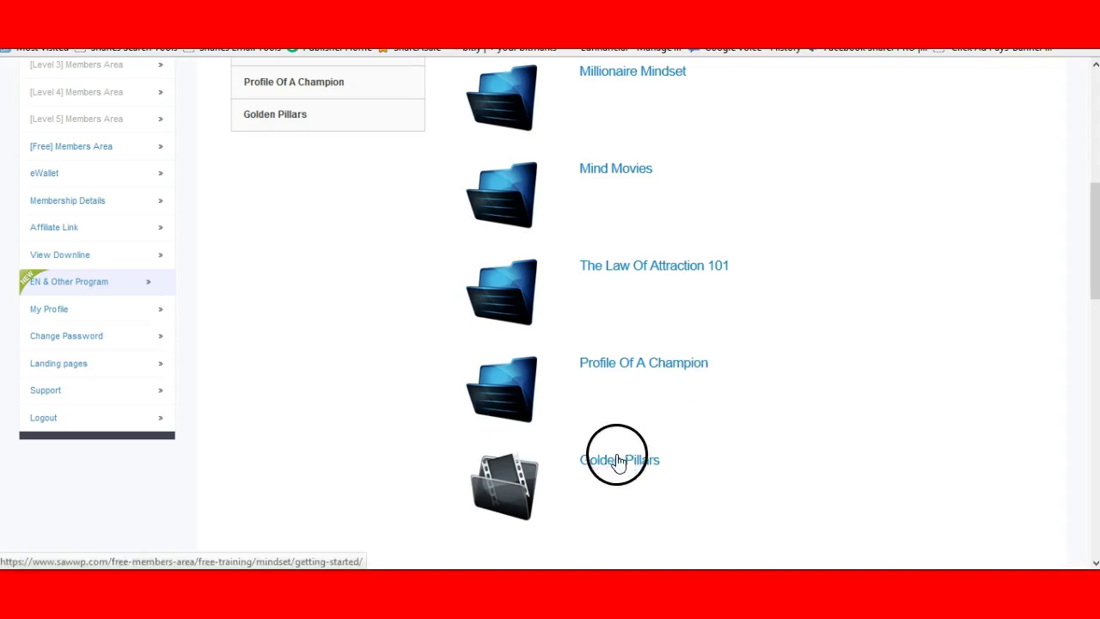
scroll(704, 322, "down", 2)
scroll(700, 319, "up", 10)
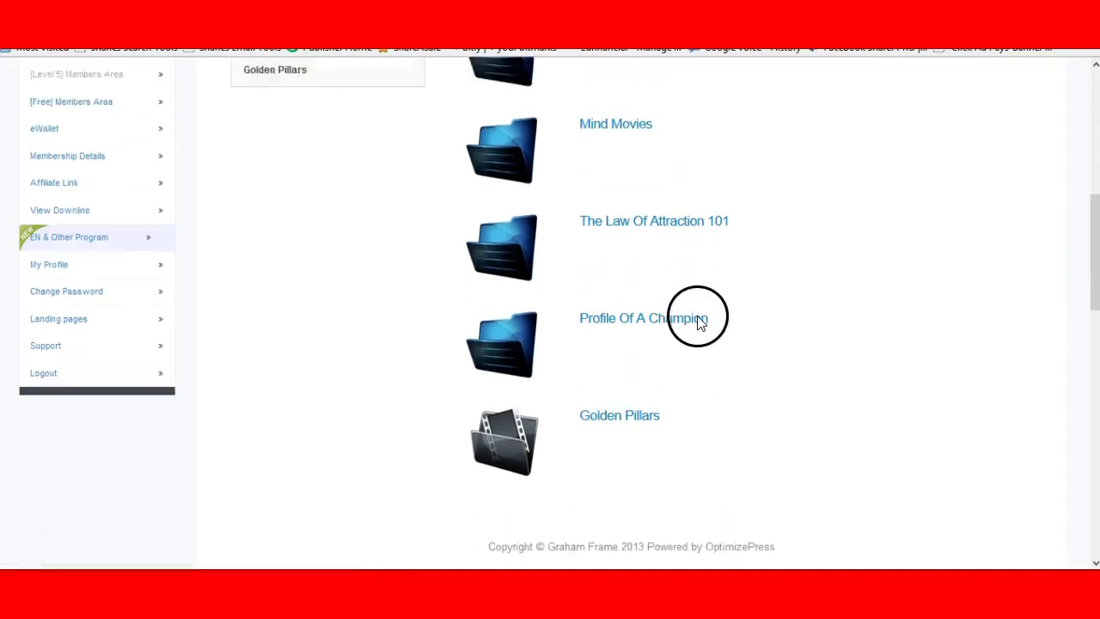
scroll(653, 352, "down", 3)
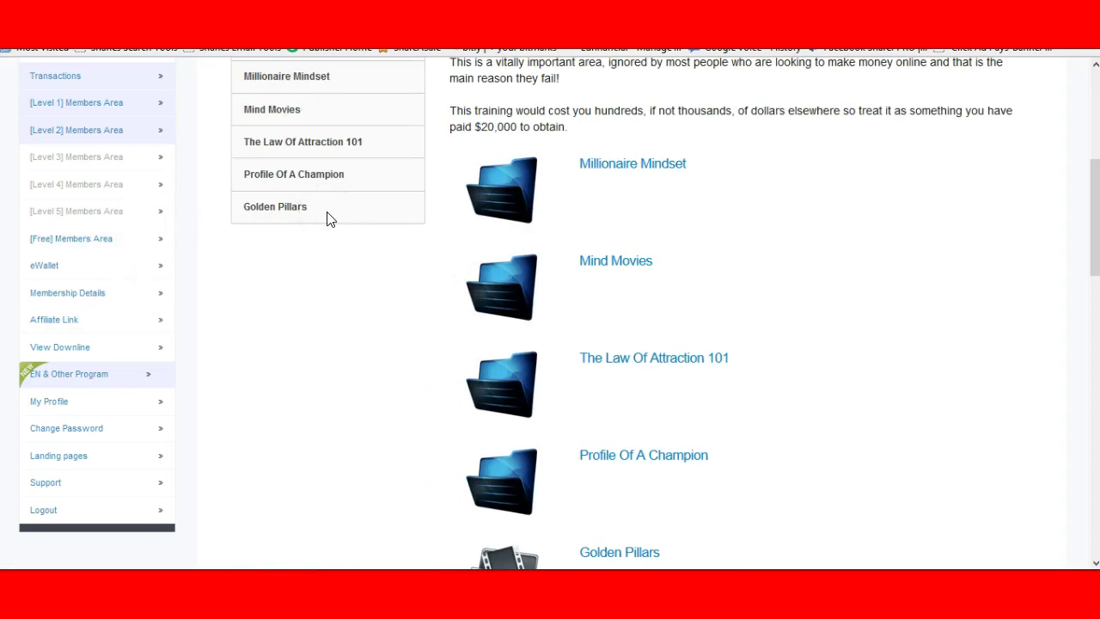
left_click(334, 278)
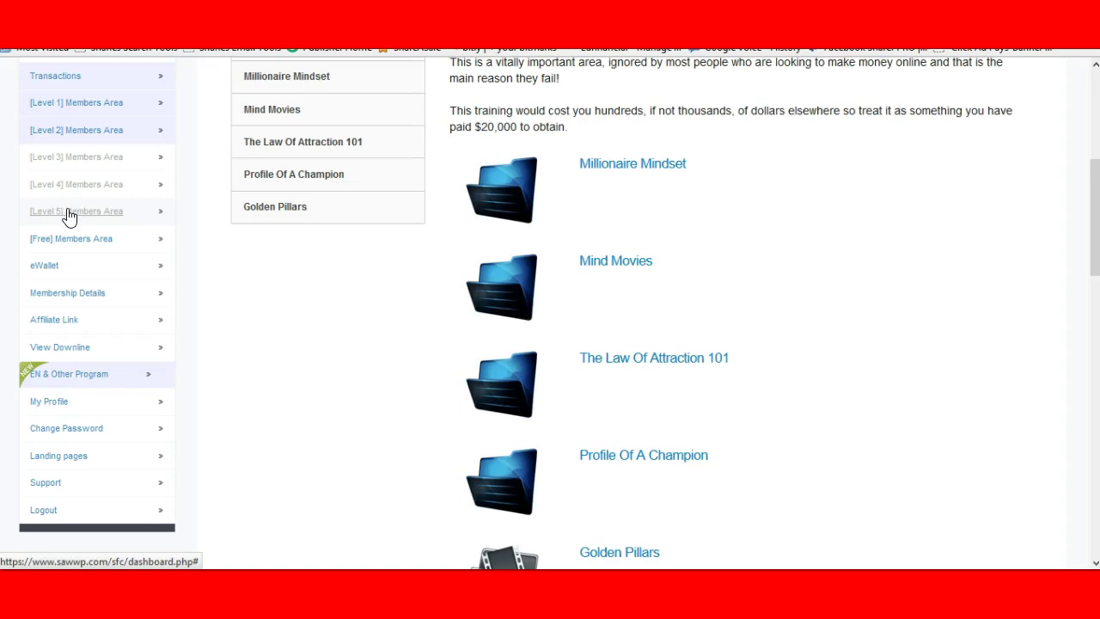
left_click(96, 237)
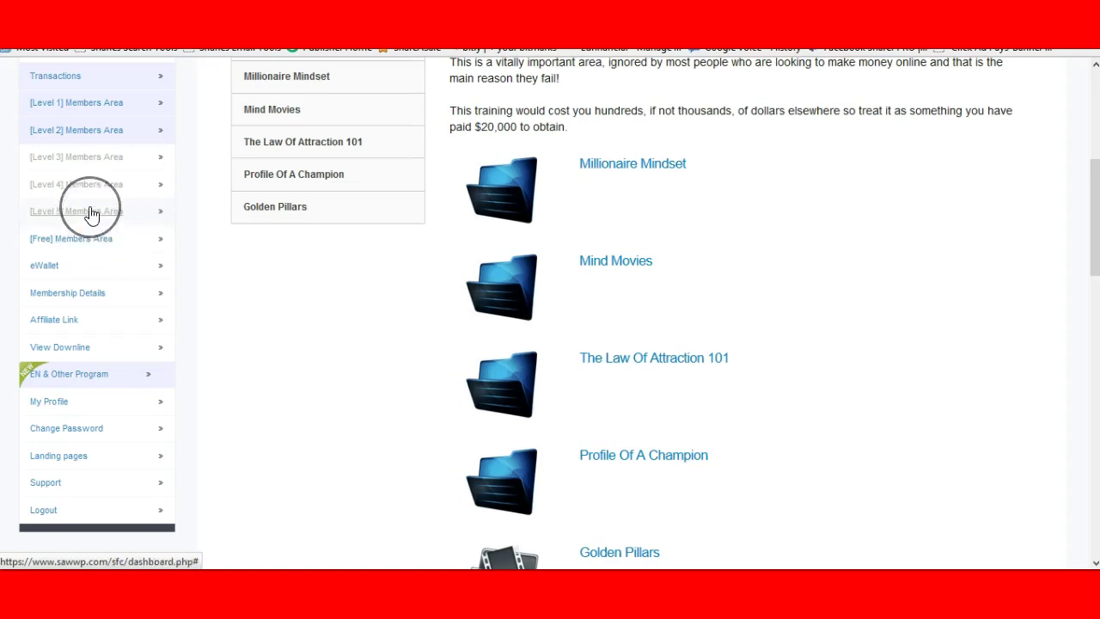
left_click(177, 251)
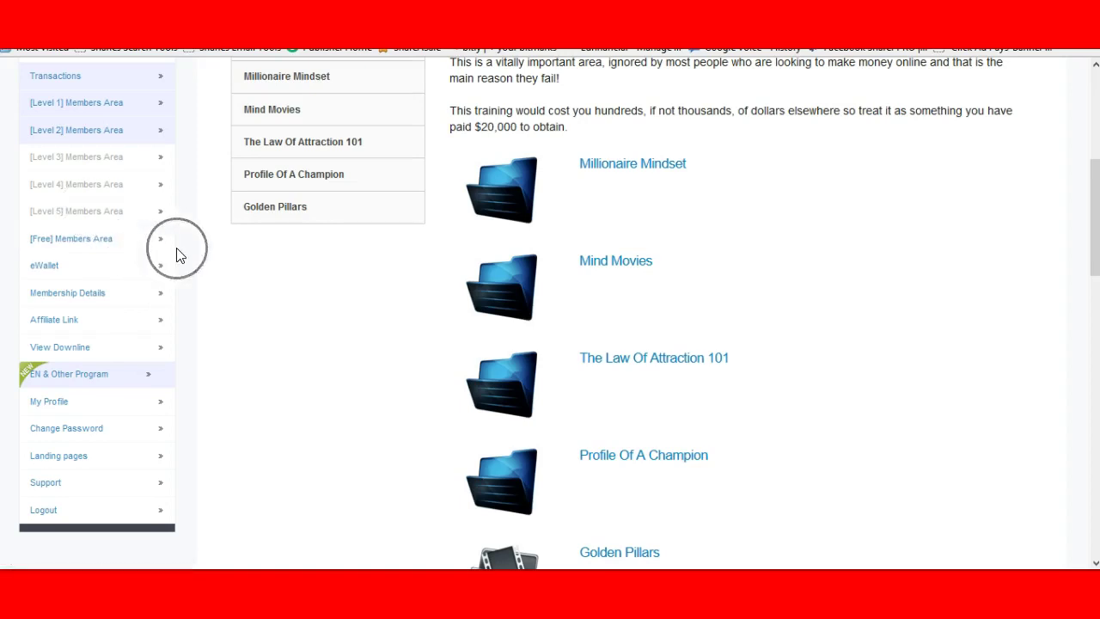
left_click(183, 253)
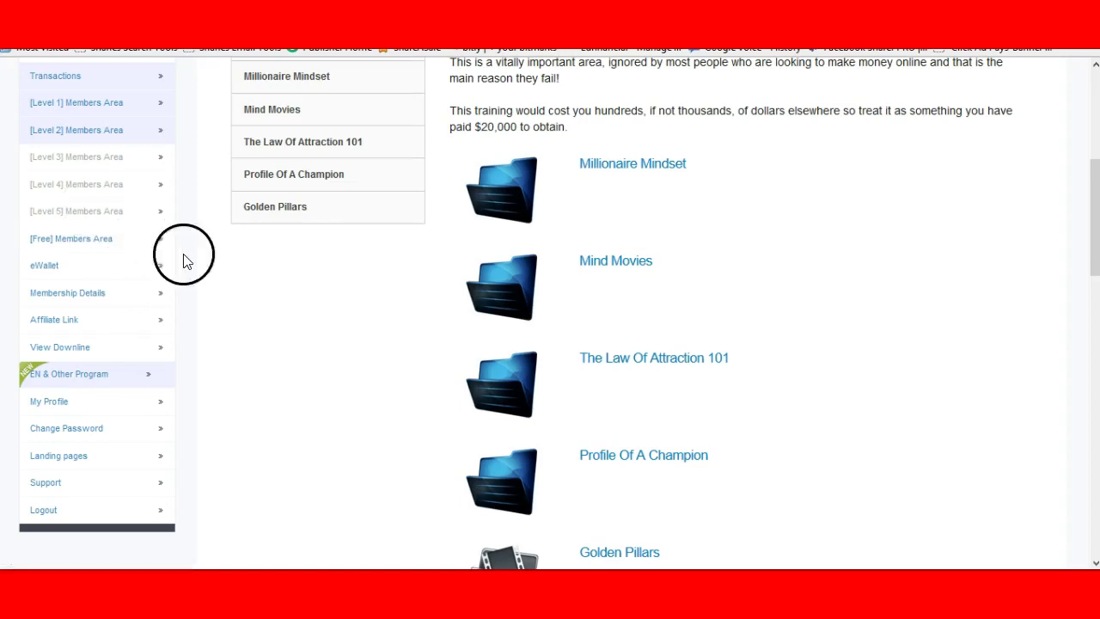
left_click(164, 272)
left_click(262, 266)
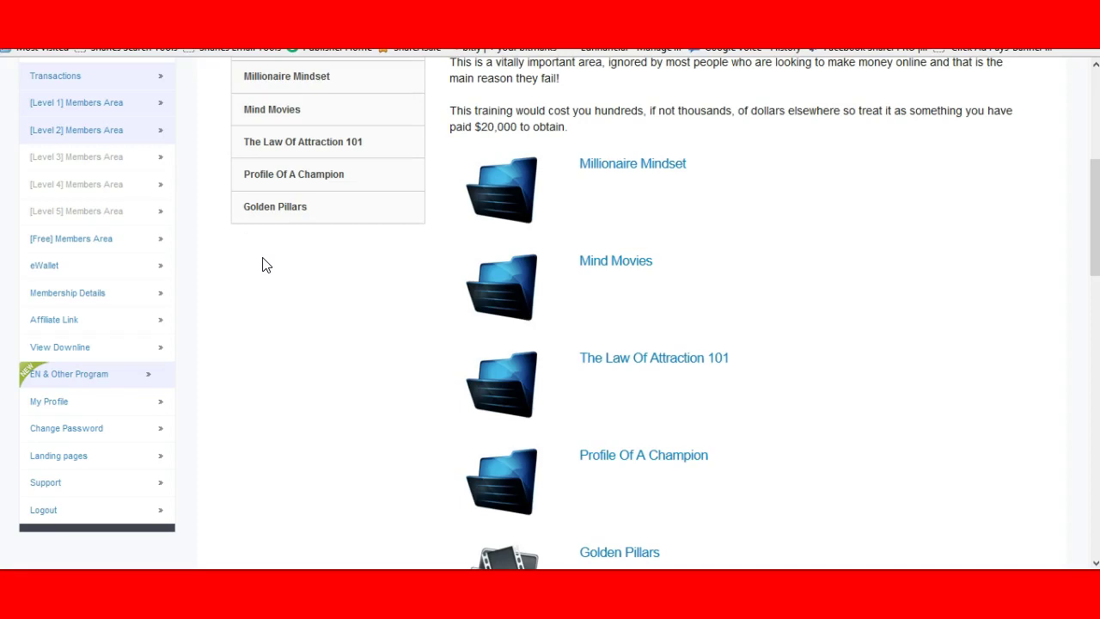
left_click(263, 265)
left_click(267, 267)
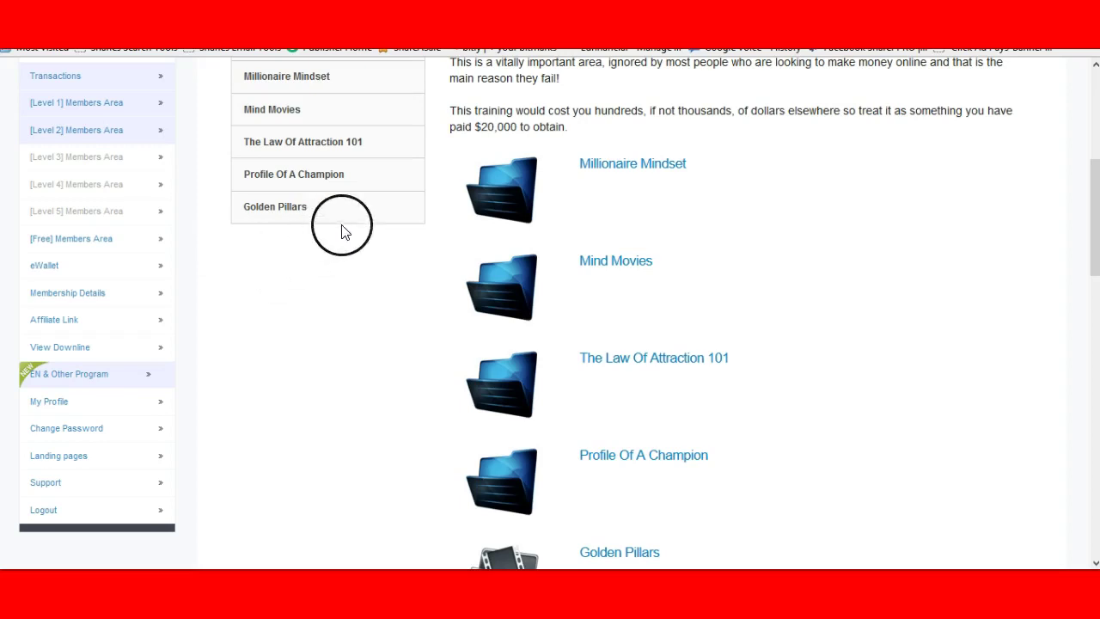
left_click(328, 259)
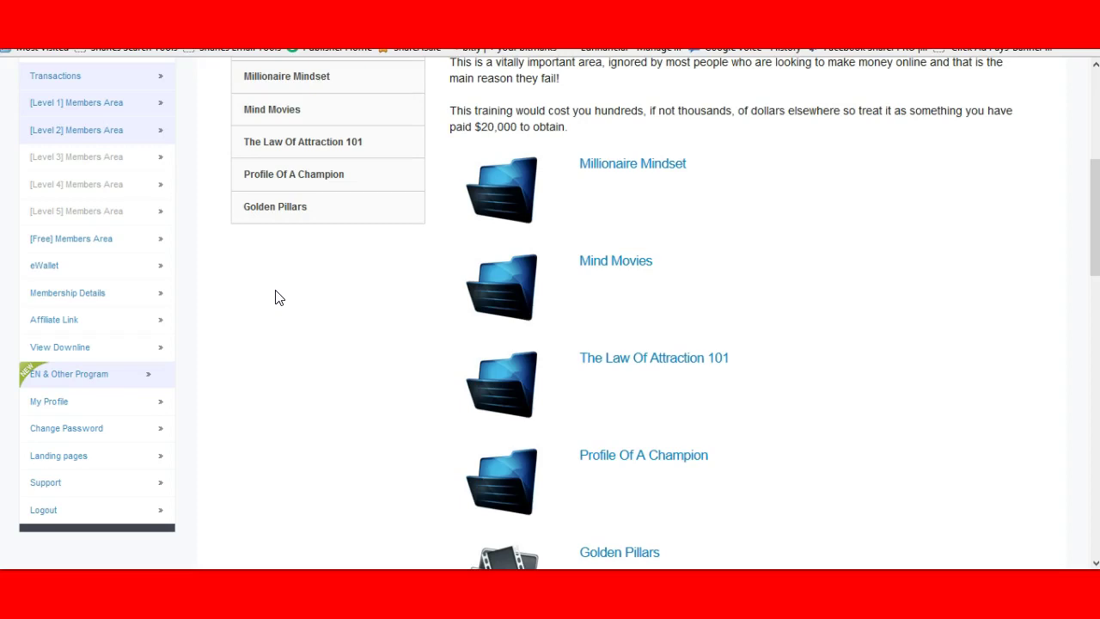
left_click(315, 267)
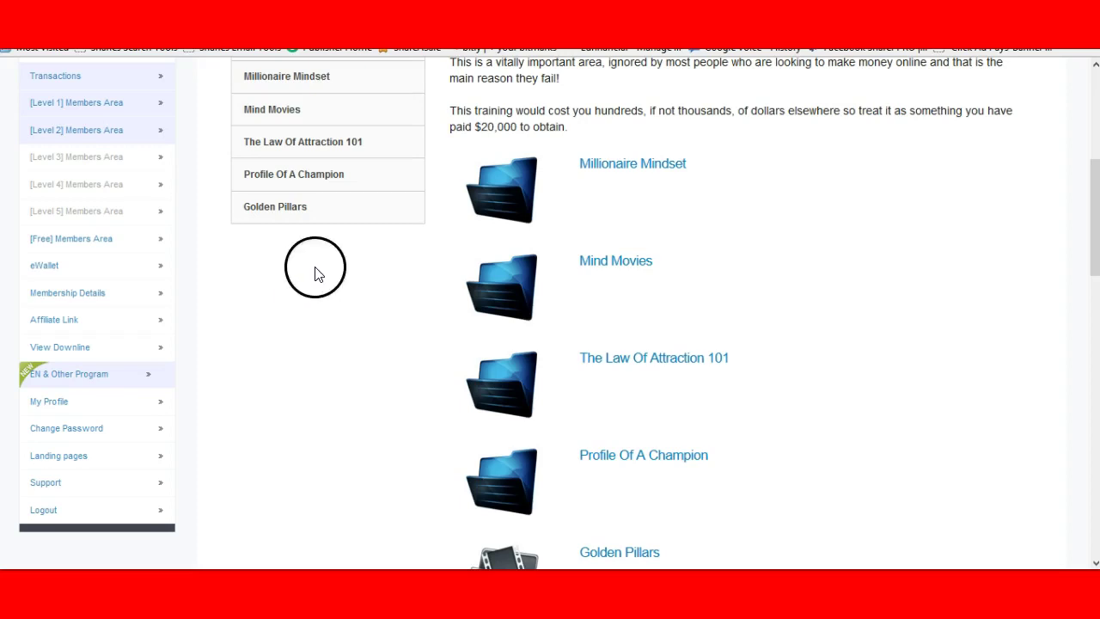
left_click_drag(316, 274, 349, 291)
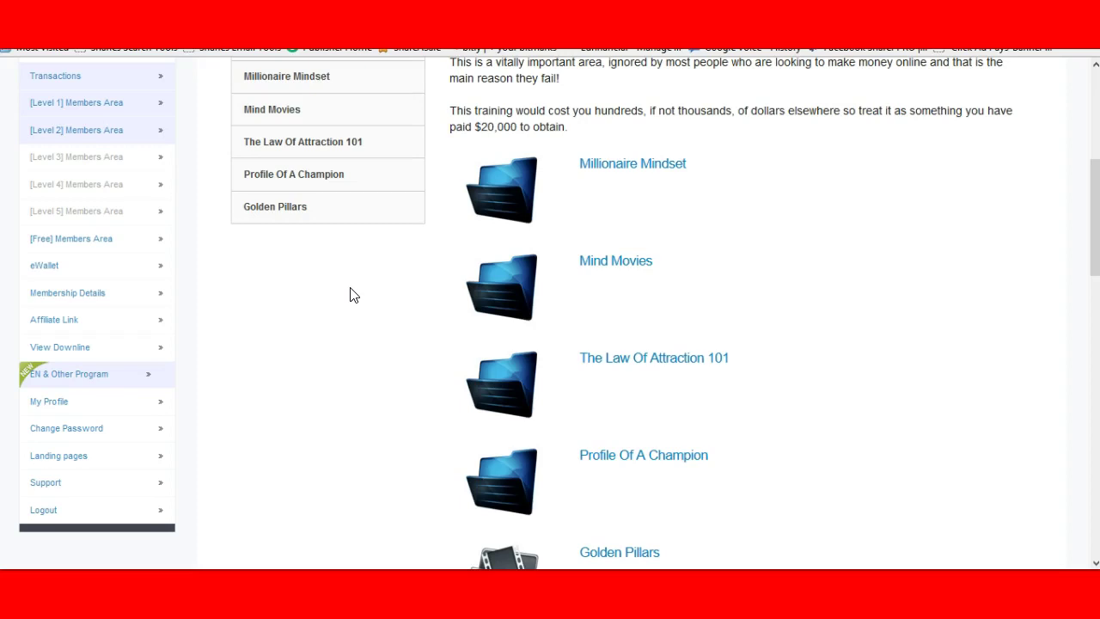
mouse_move(407, 268)
left_mouse_down()
mouse_move(302, 312)
mouse_move(335, 307)
mouse_move(205, 269)
mouse_move(561, 236)
mouse_move(229, 263)
left_mouse_up()
mouse_move(219, 253)
left_mouse_down()
mouse_move(100, 165)
mouse_move(92, 136)
left_mouse_up()
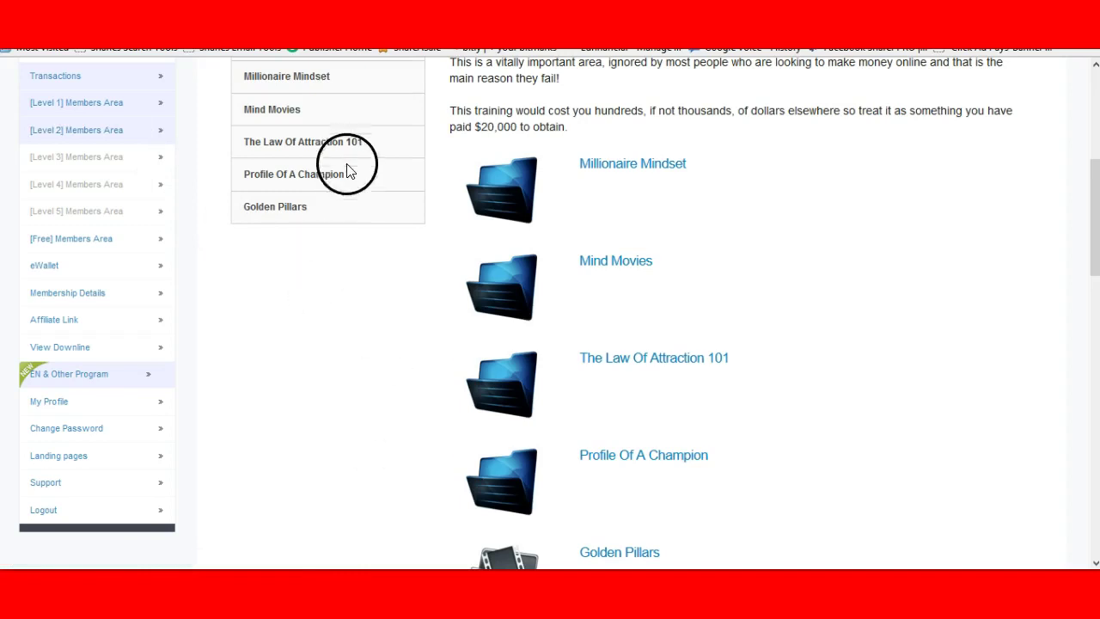
left_click(112, 230)
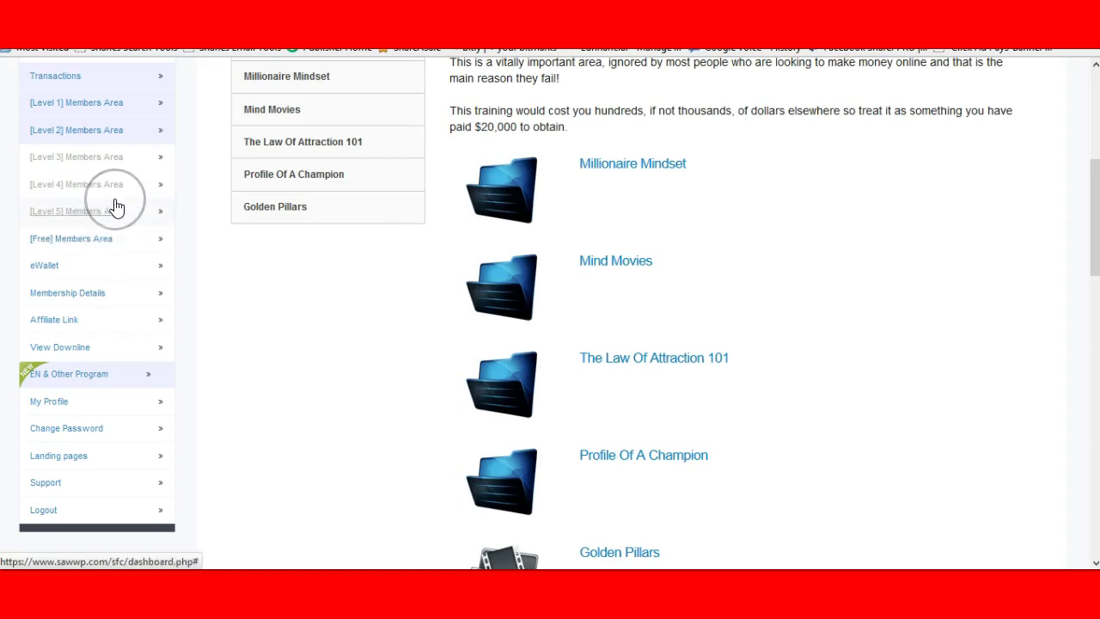
left_click(106, 212)
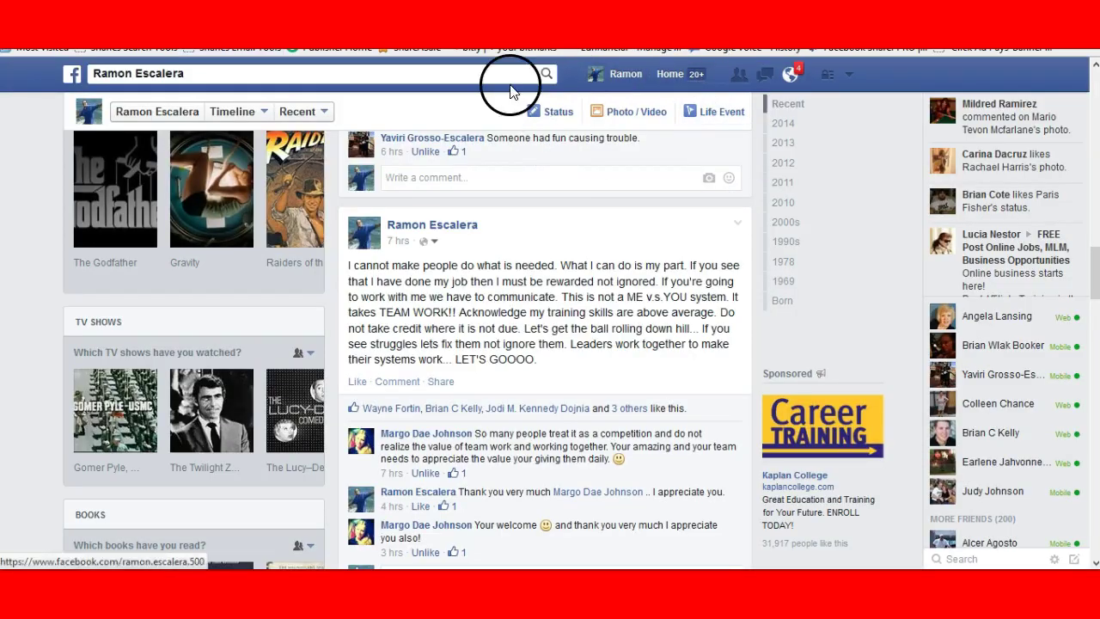
Step: Switch to Facebook, search for "Sawwp 7" and open the closed group The 'SAWWP' $7 Club
left_click(498, 74)
type("Sawwwp")
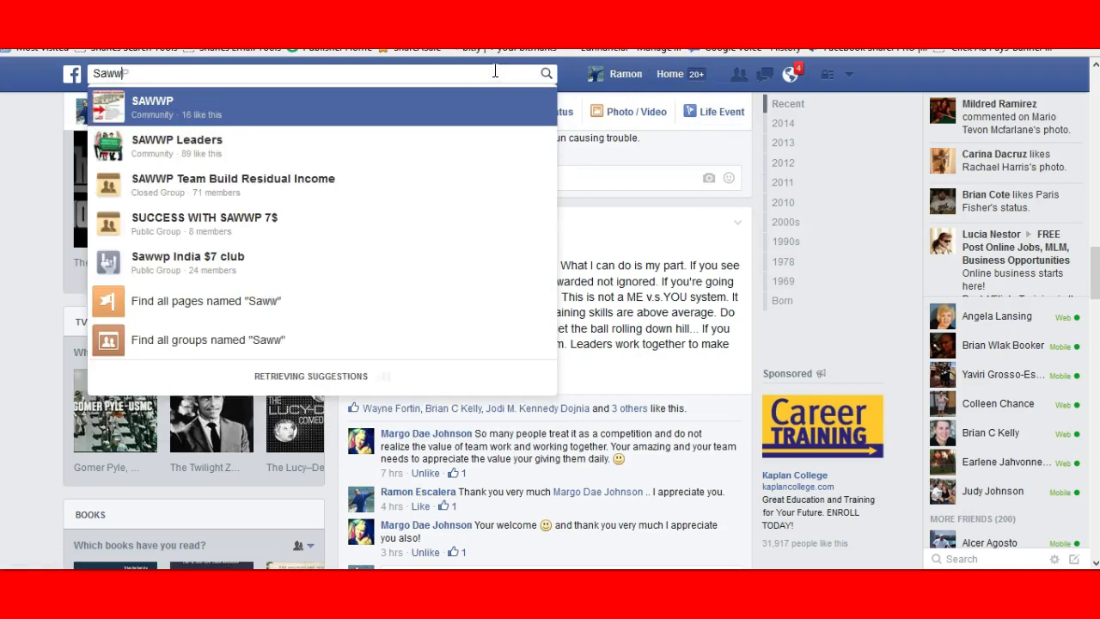
key("BackSpace")
key("BackSpace")
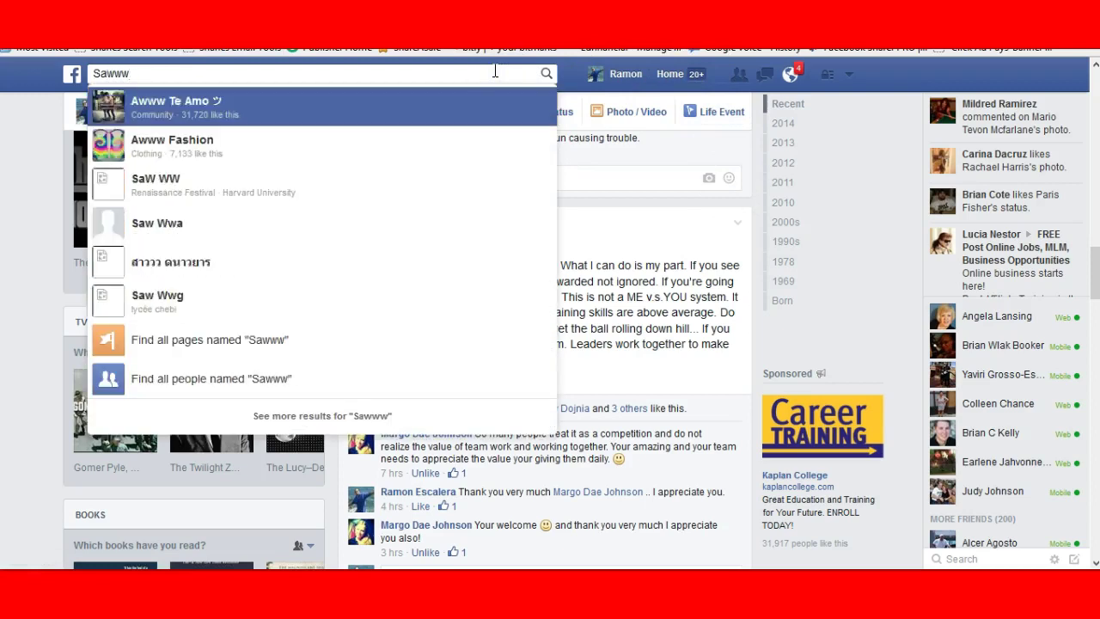
type("p 7")
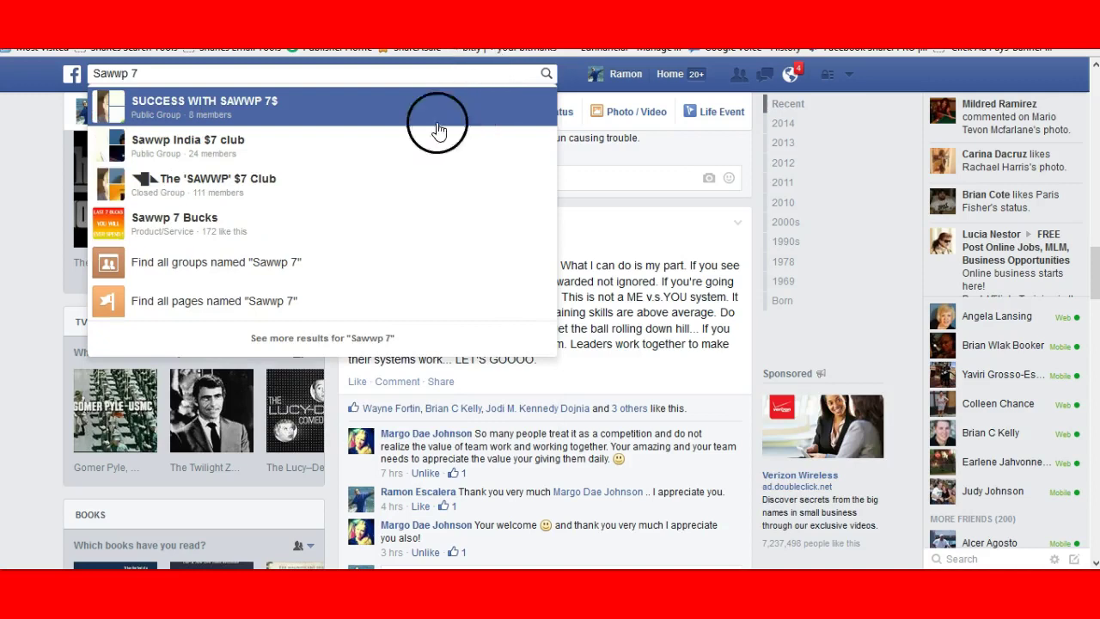
left_click(343, 184)
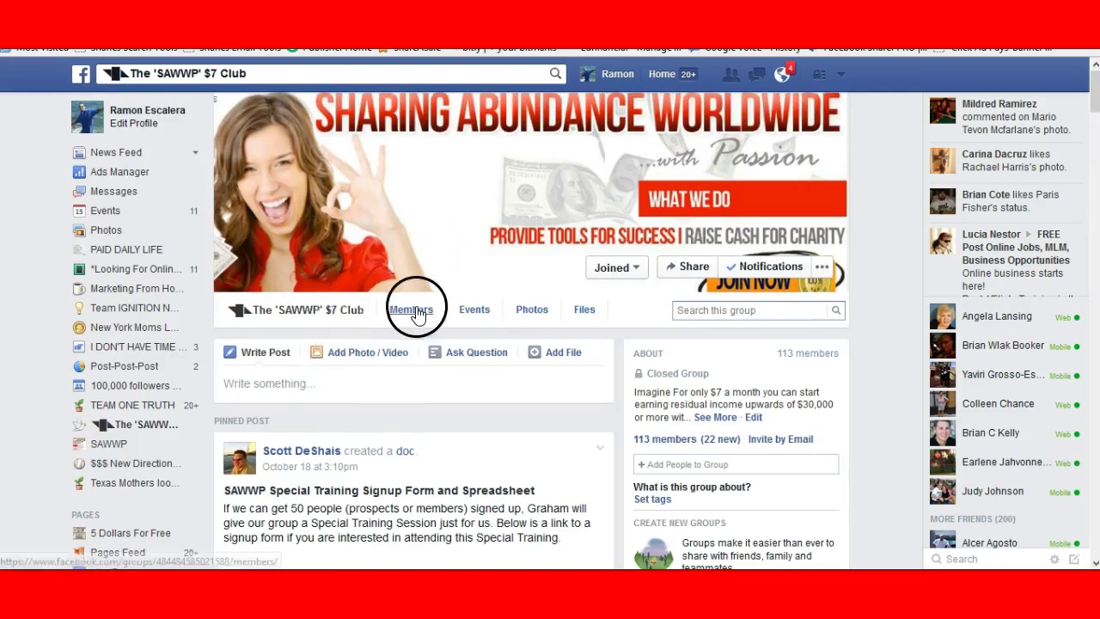
Step: Open the Files section of The 'SAWWP' $7 Club group and look through the whole list of shared documents
scroll(417, 257, "down", 3)
scroll(466, 273, "up", 1)
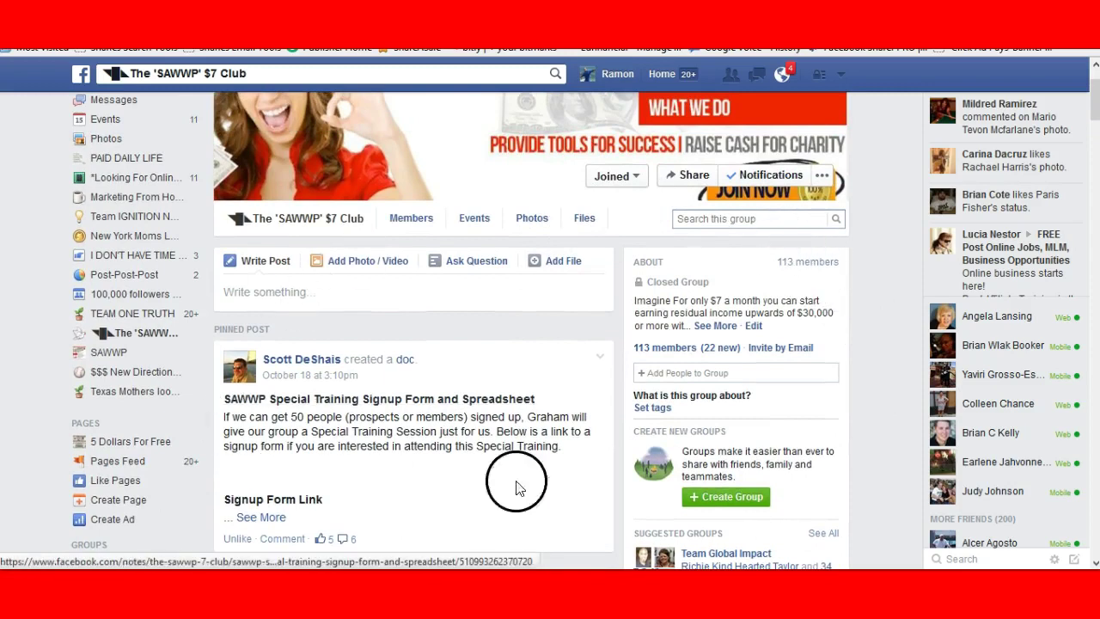
left_click(589, 219)
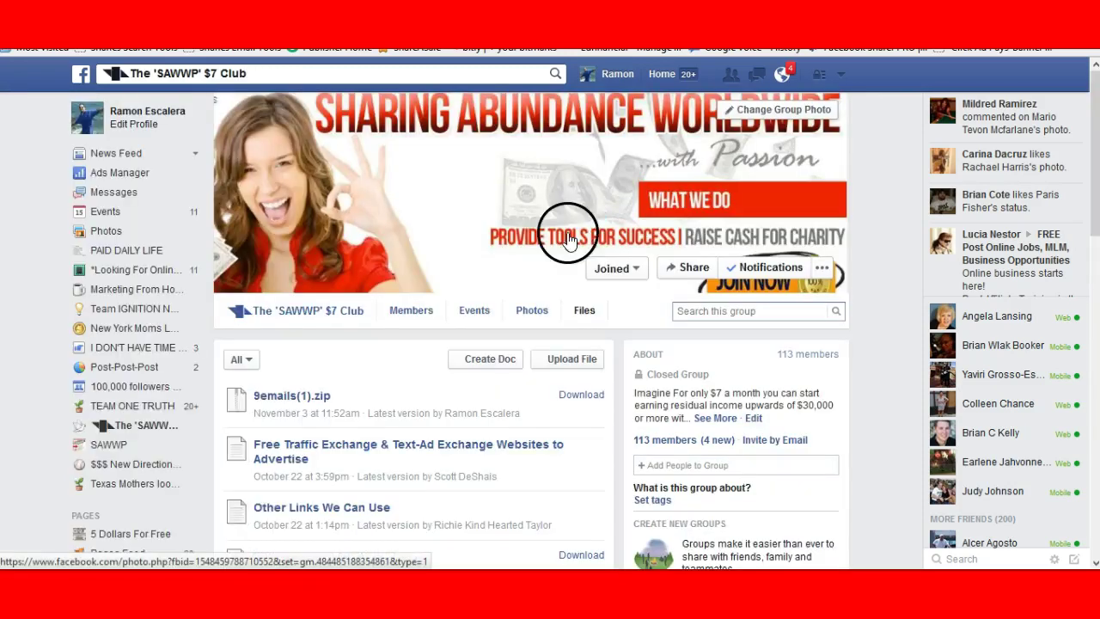
scroll(368, 216, "down", 2)
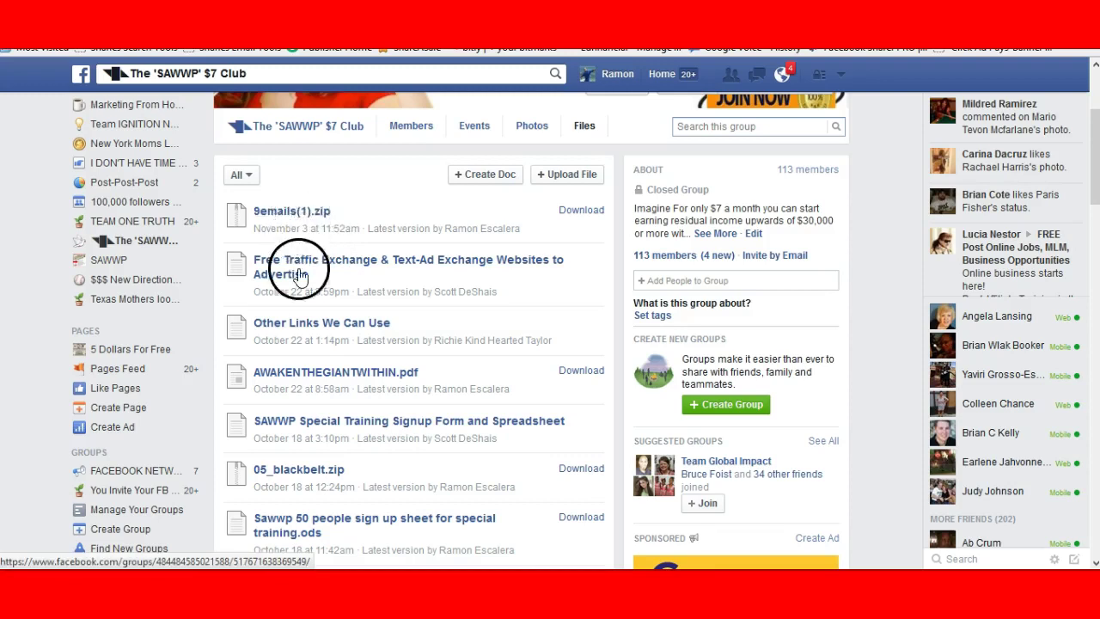
scroll(335, 289, "down", 3)
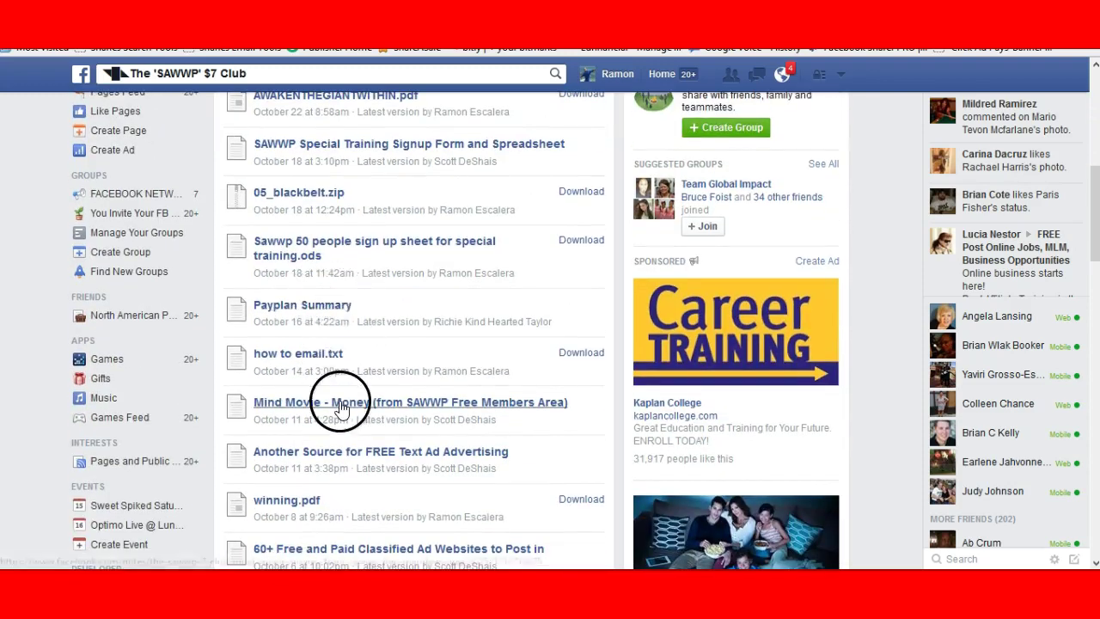
scroll(340, 407, "down", 5)
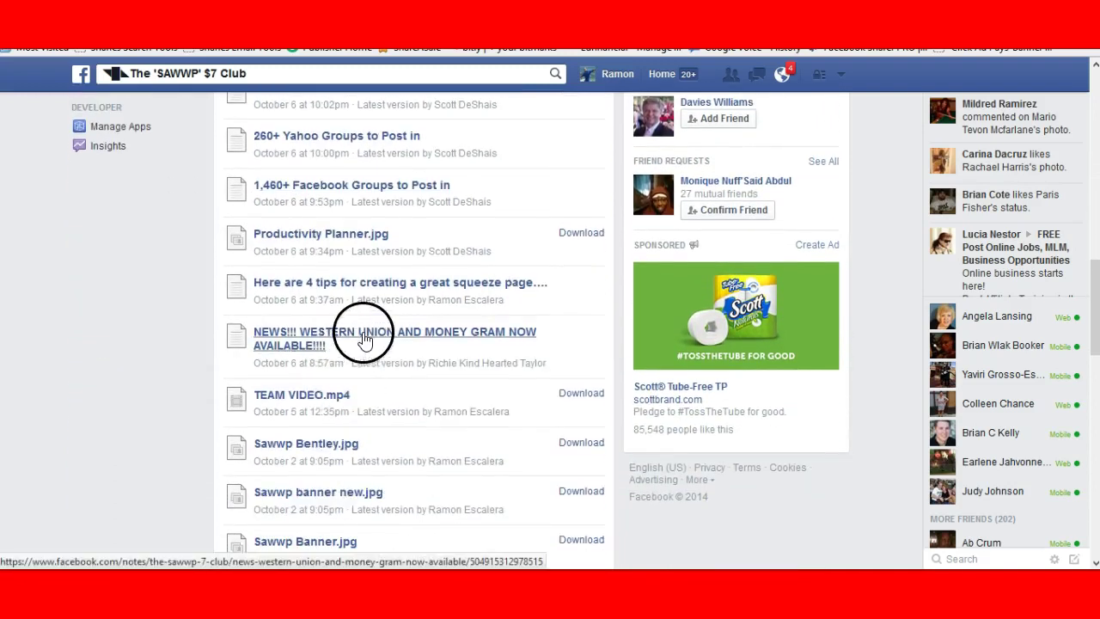
scroll(364, 340, "down", 3)
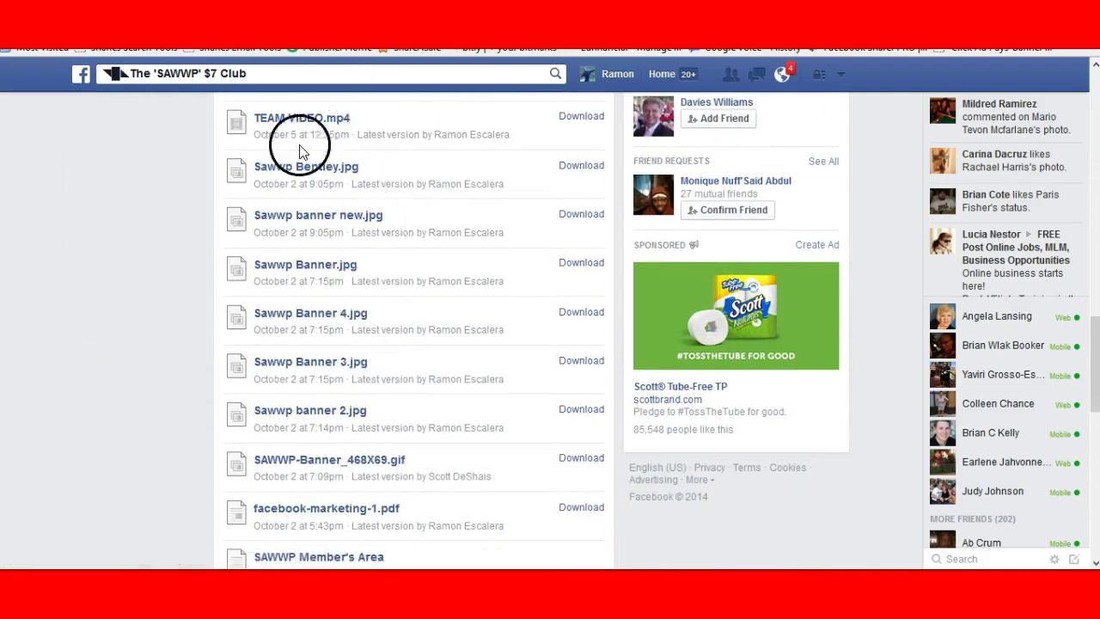
scroll(335, 277, "down", 5)
scroll(359, 240, "down", 4)
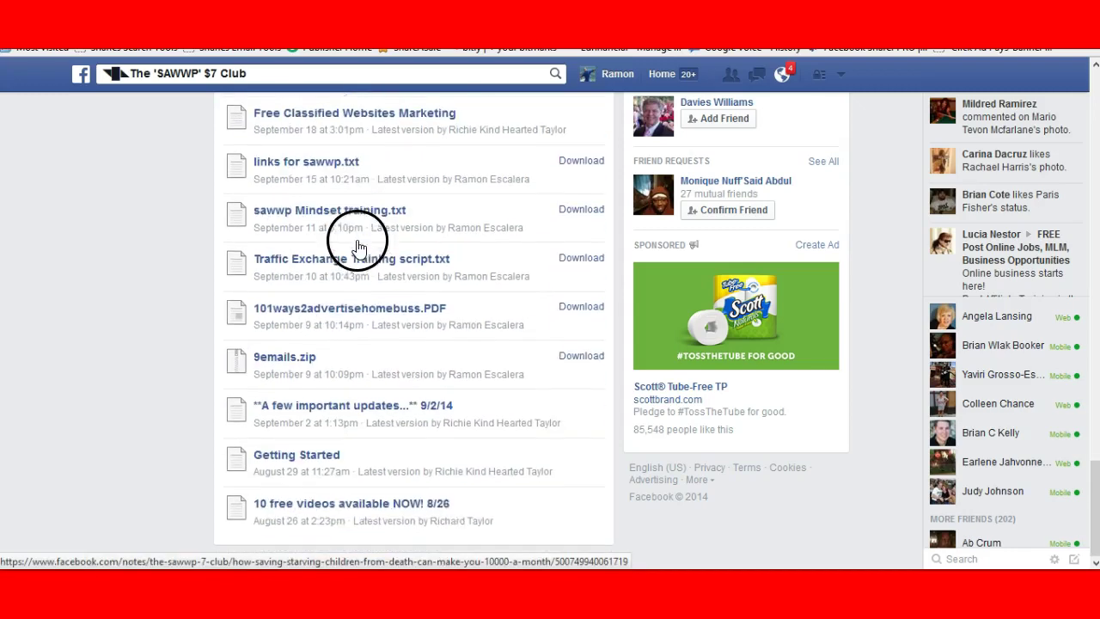
scroll(356, 312, "up", 15)
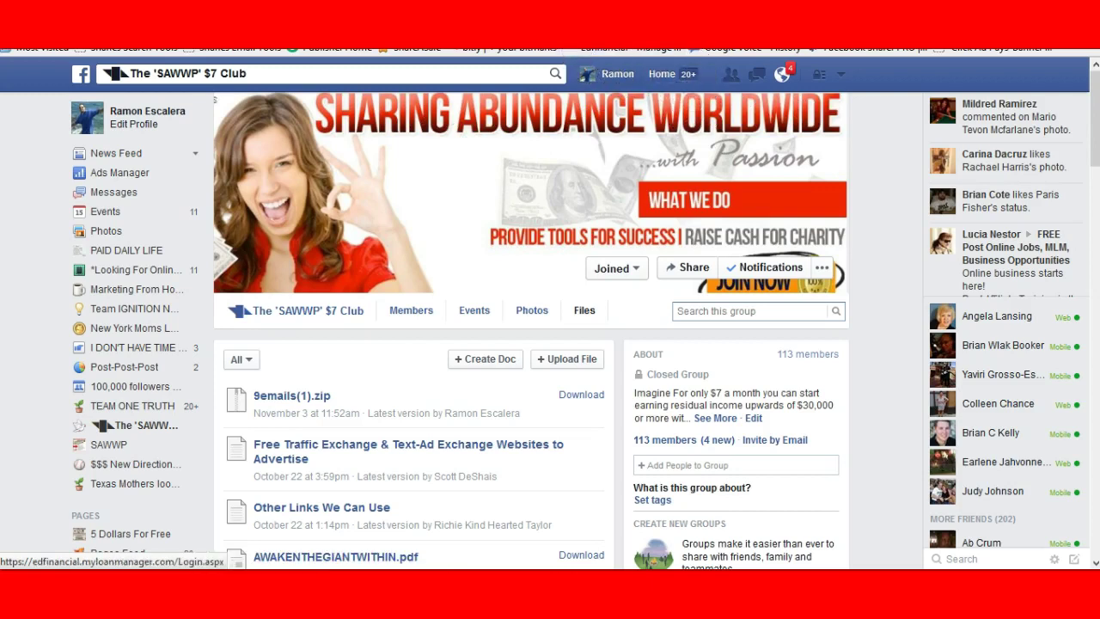
Step: Return to the Sharing Abundance site and open its Free Lead System page
key("ctrl+Tab")
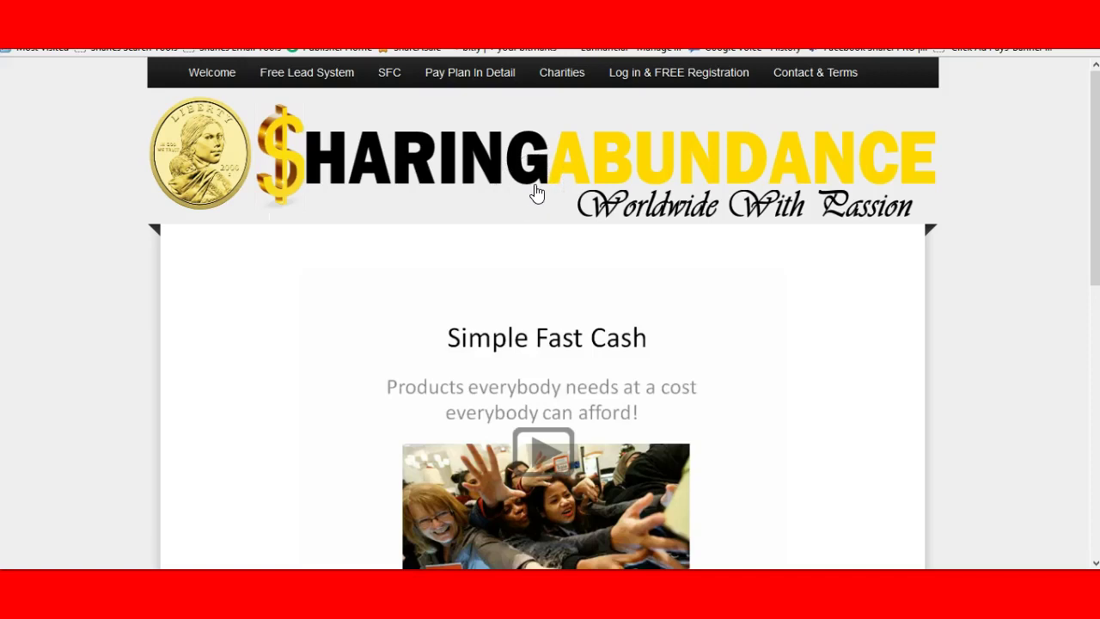
left_click(301, 81)
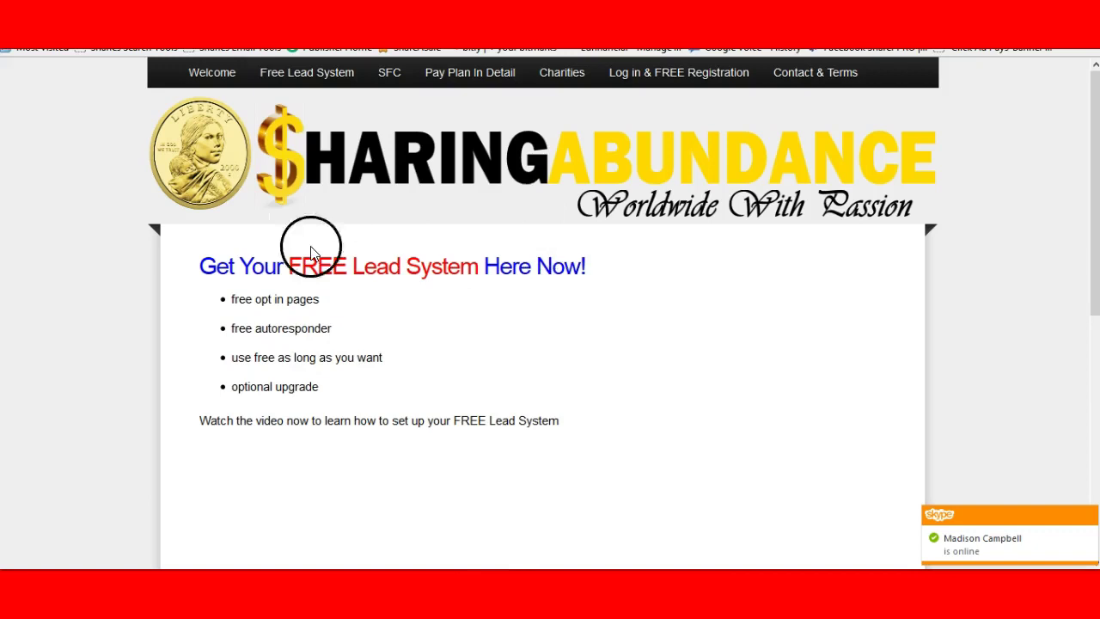
mouse_move(411, 80)
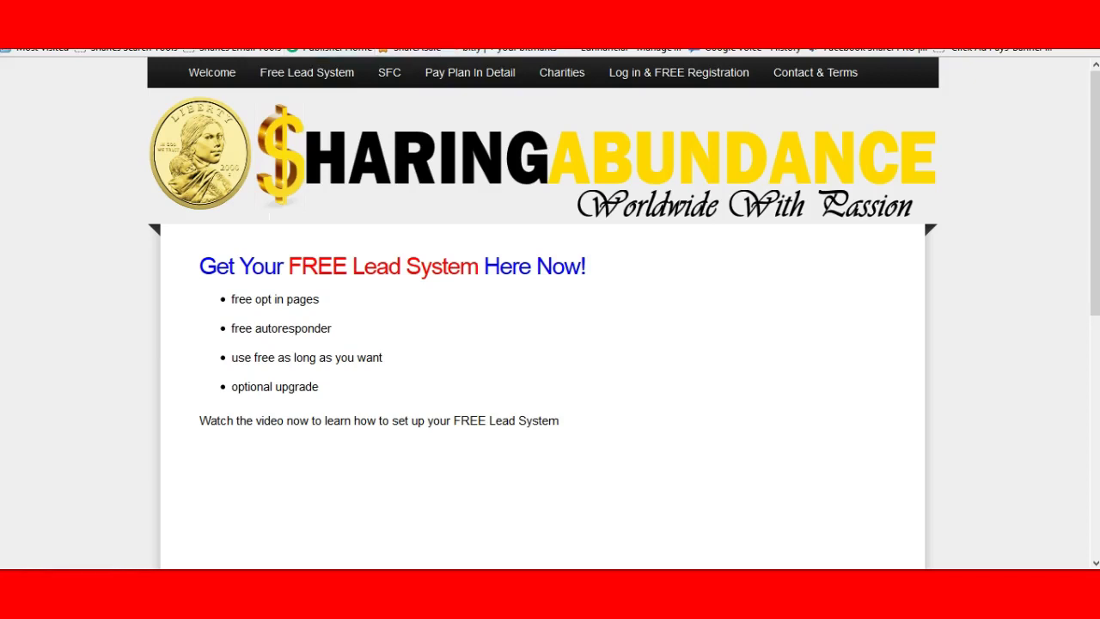
Step: Switch to the Sawwp.txt notes in Notepad and copy the Free Lead system link
mouse_move(714, 25)
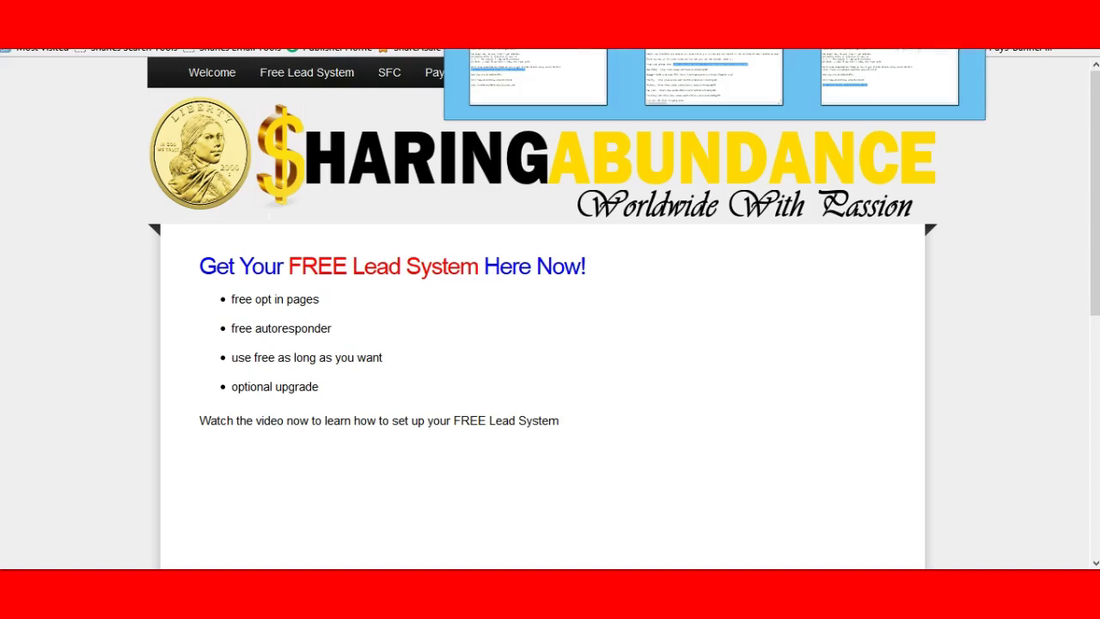
left_click(710, 77)
left_click(499, 337)
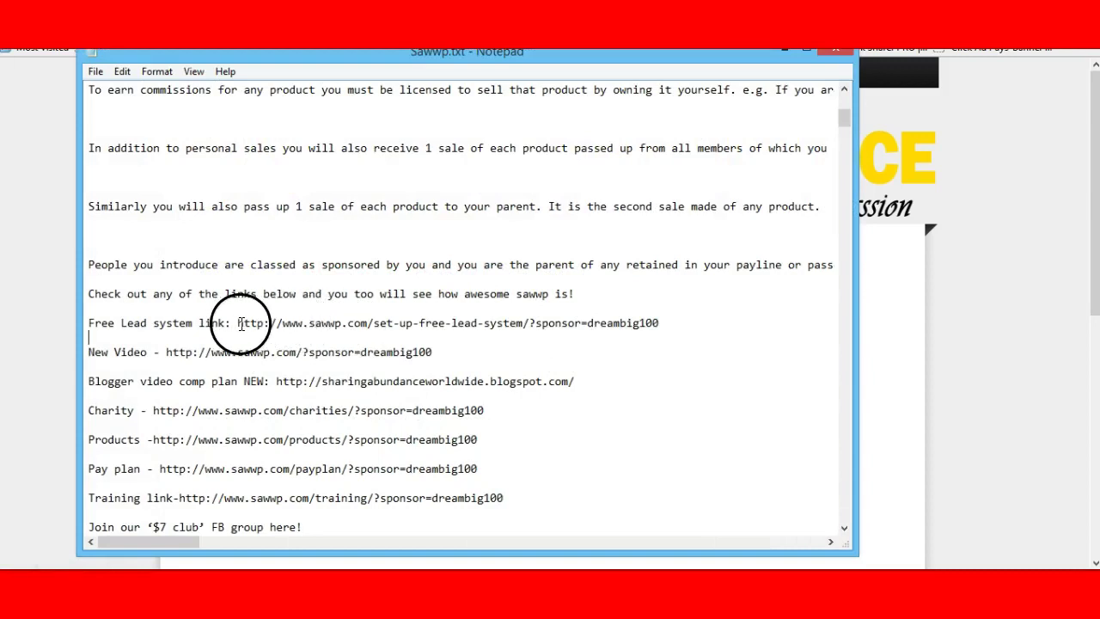
left_click_drag(242, 324, 640, 343)
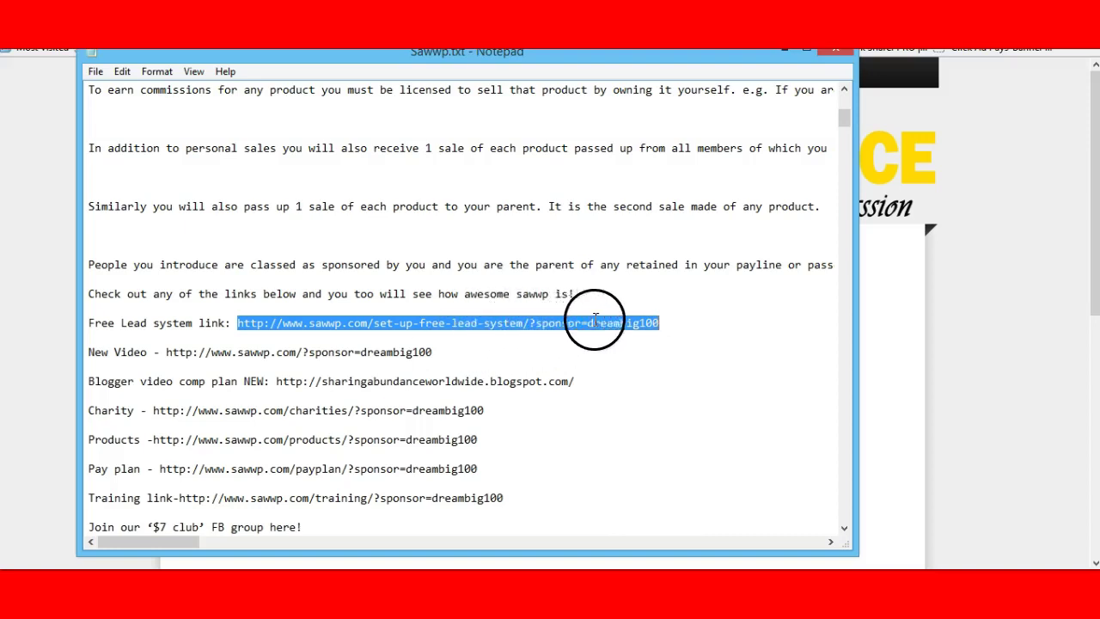
right_click(505, 327)
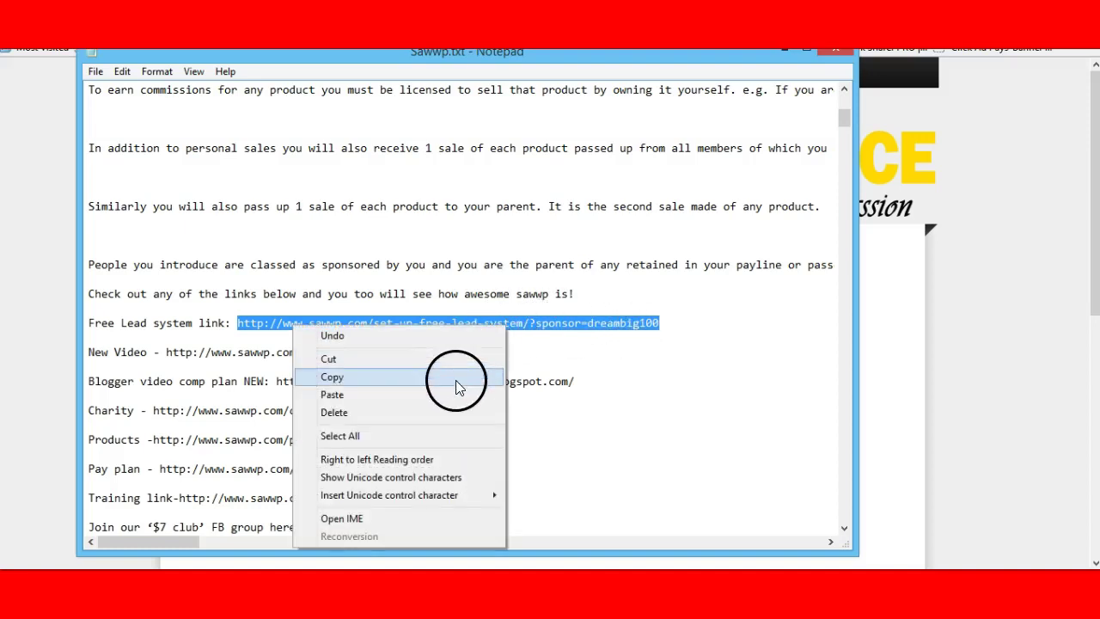
left_click(455, 380)
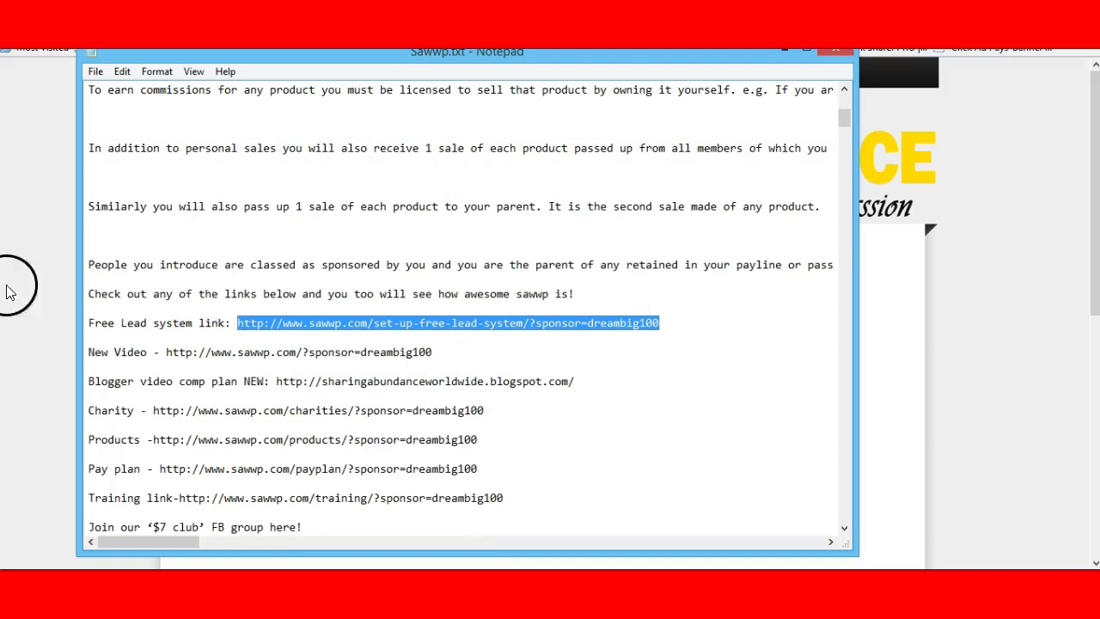
Step: Show the affiliate link for capture pages at the start of the Sawwp.txt notes, and minimize the document
left_click(130, 280)
scroll(129, 280, "up", 4)
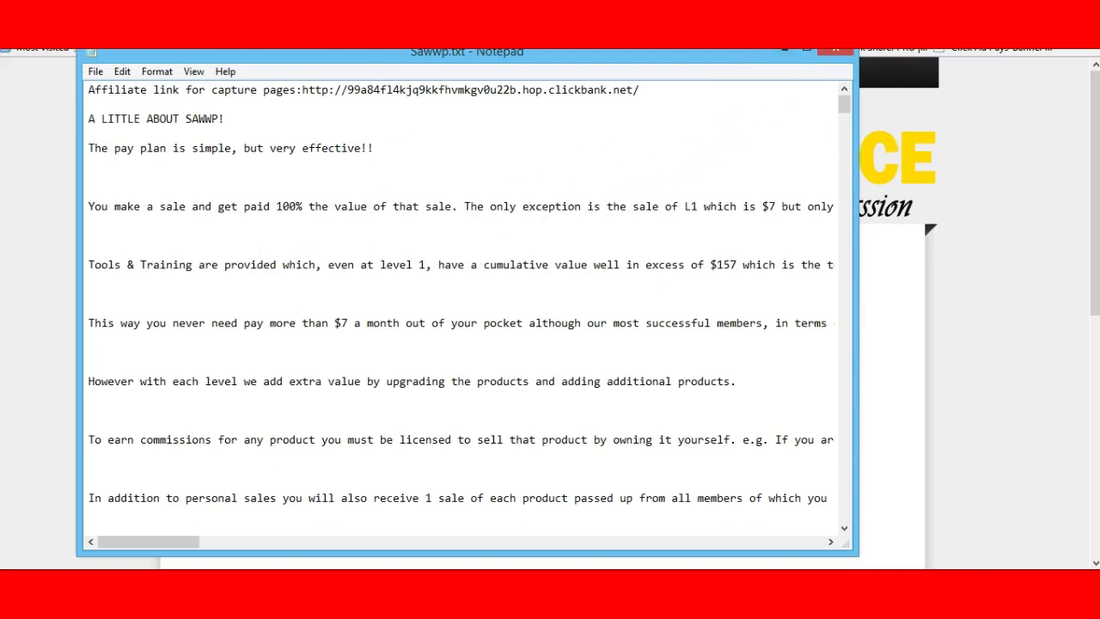
left_click(782, 49)
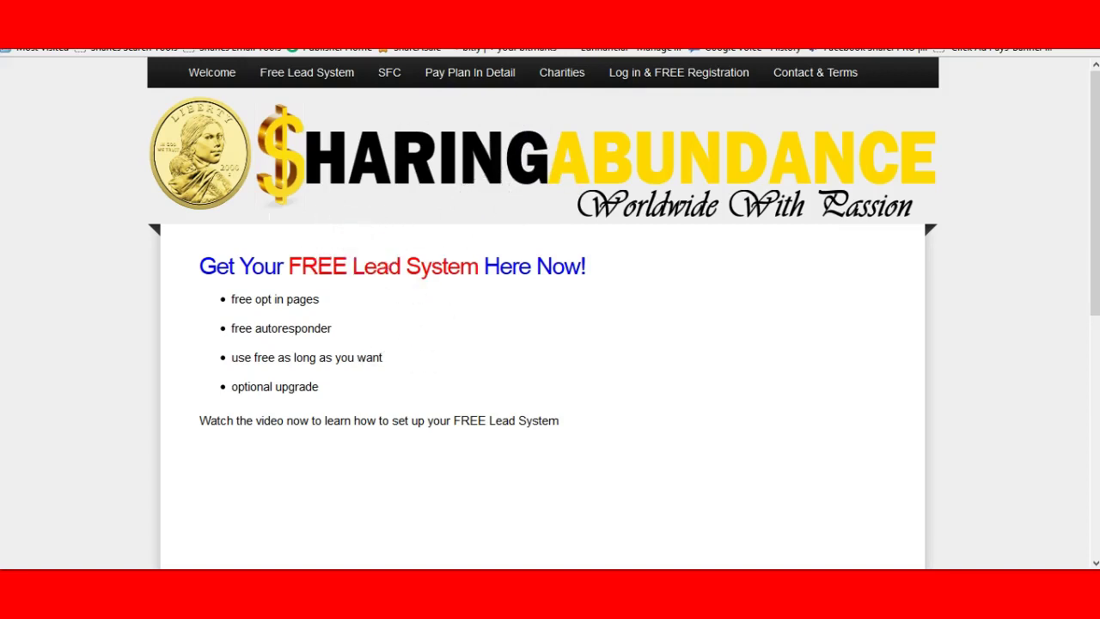
Step: Load the copied Free Lead system link in a new browser tab
key("ctrl+t")
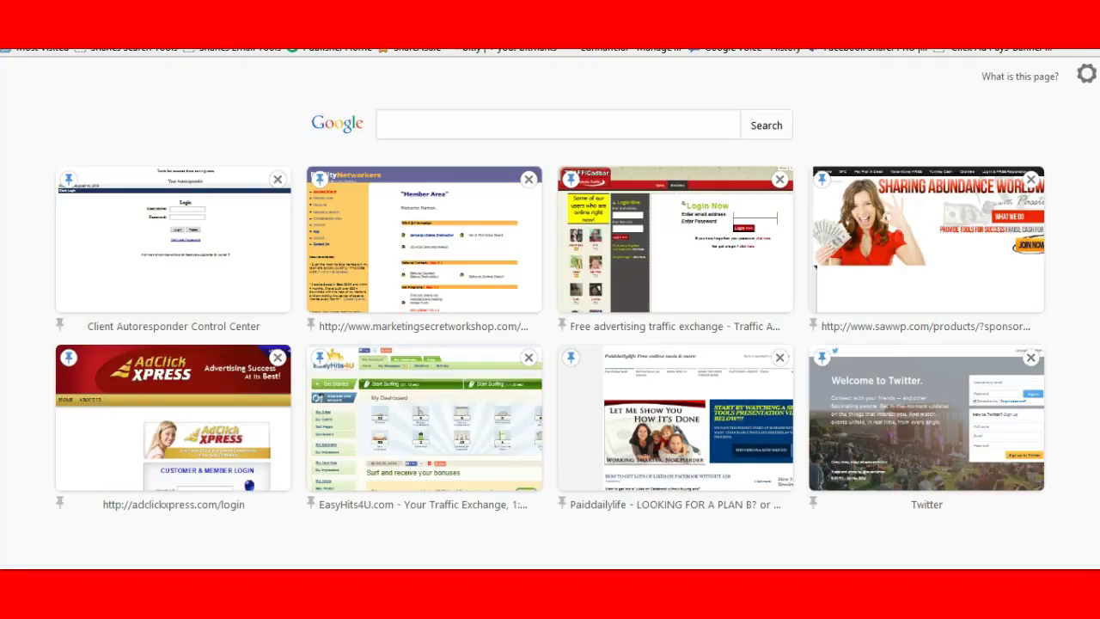
right_click(597, 49)
left_click(636, 100)
key("Return")
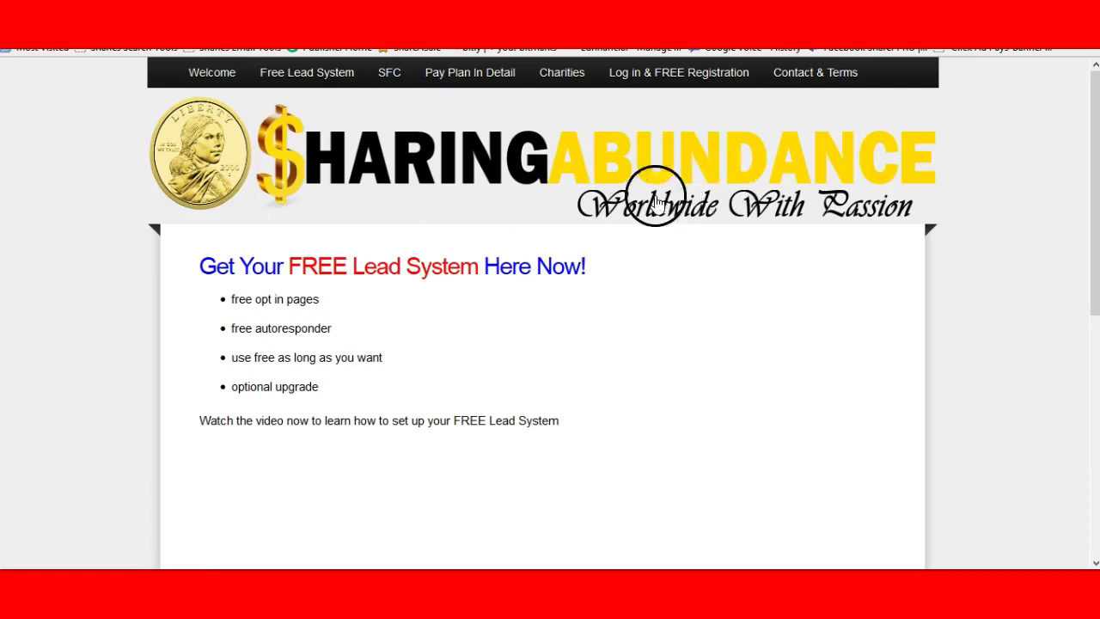
Step: Look through the Free Lead System page down to its setup video and open Log in & FREE Registration
scroll(442, 310, "down", 5)
scroll(616, 278, "down", 3)
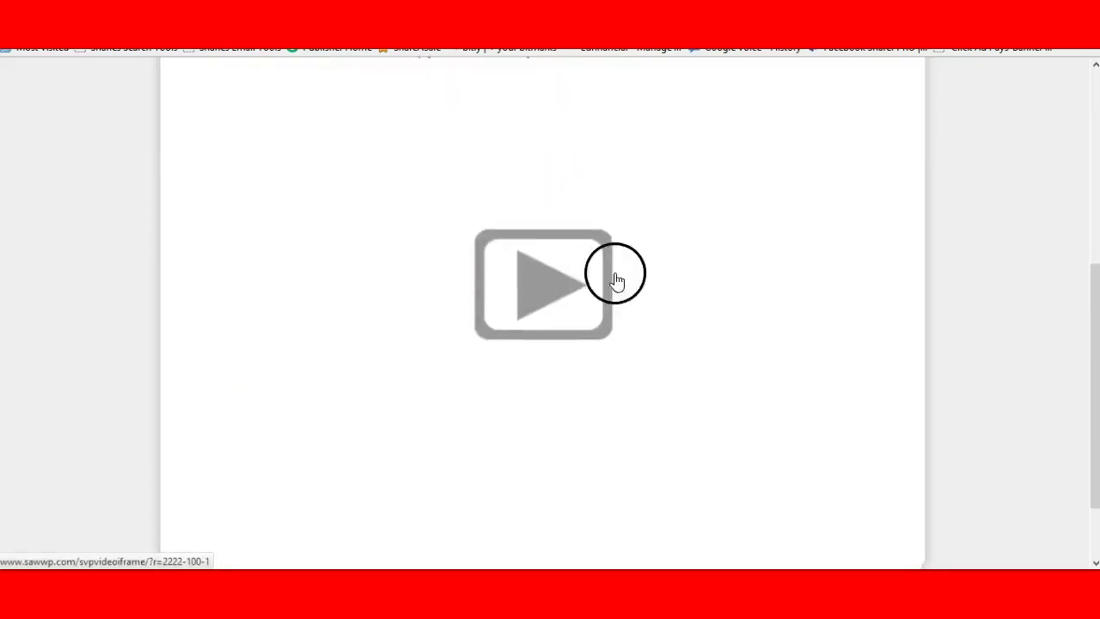
scroll(559, 289, "down", 2)
scroll(558, 287, "up", 10)
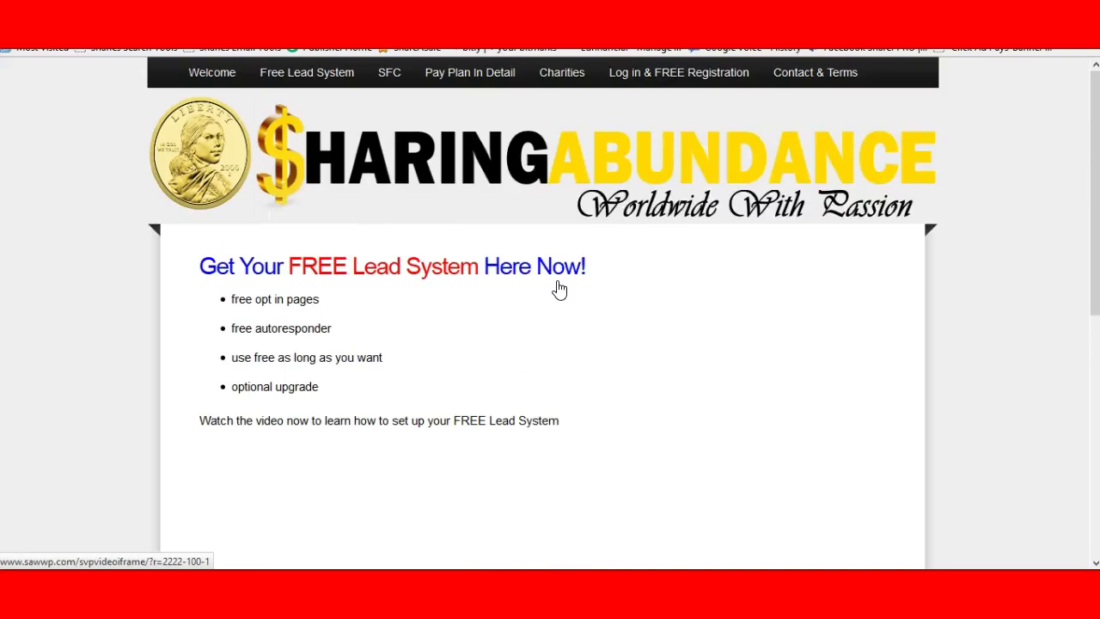
mouse_move(645, 86)
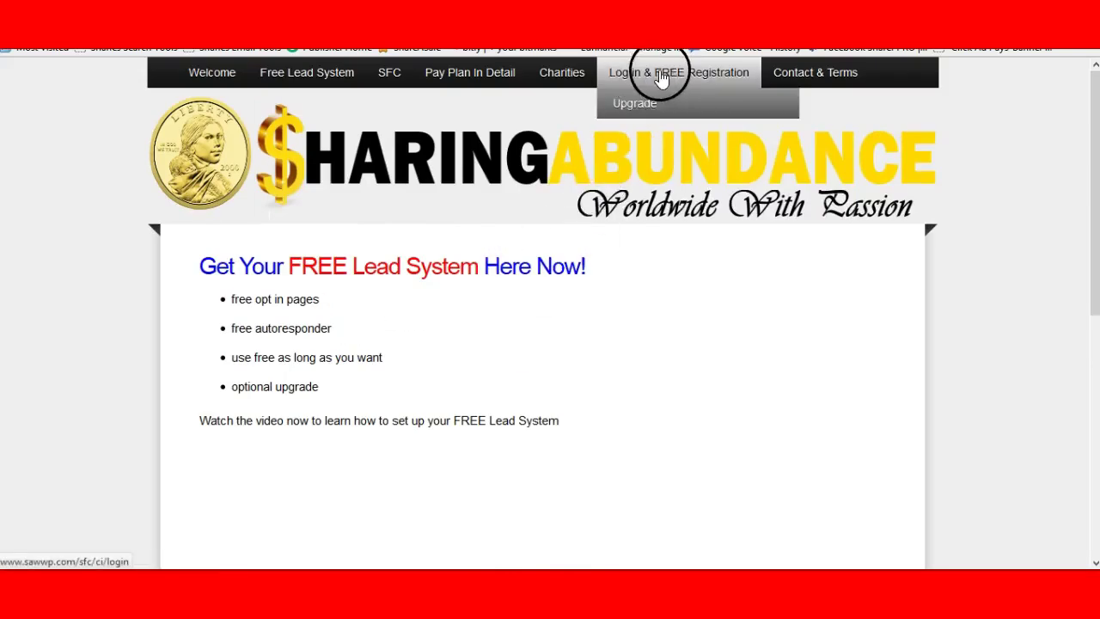
left_click(677, 75)
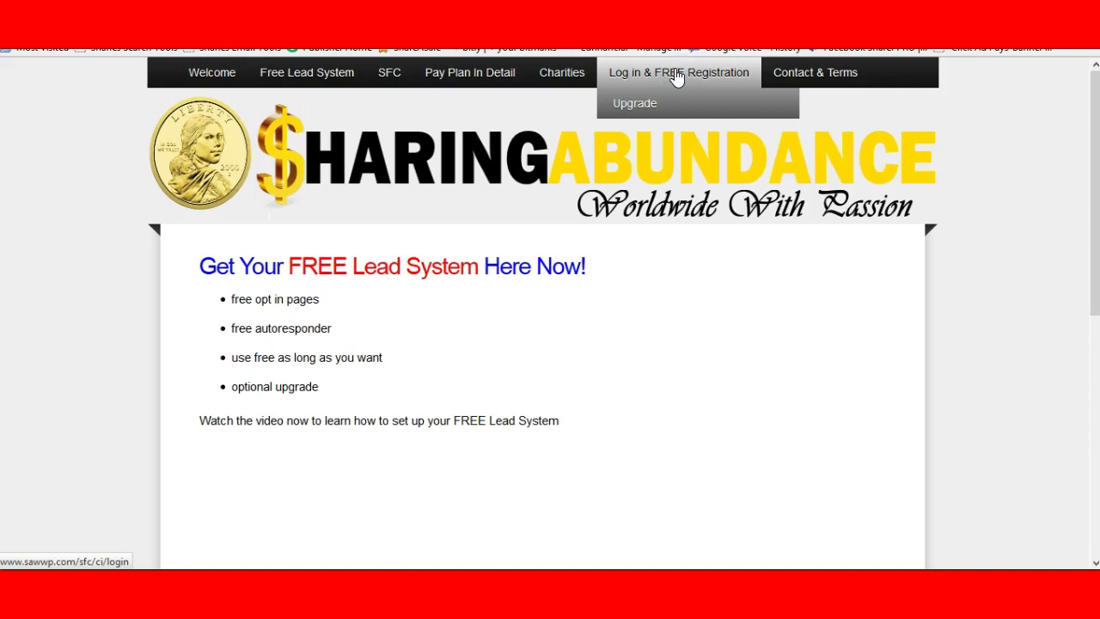